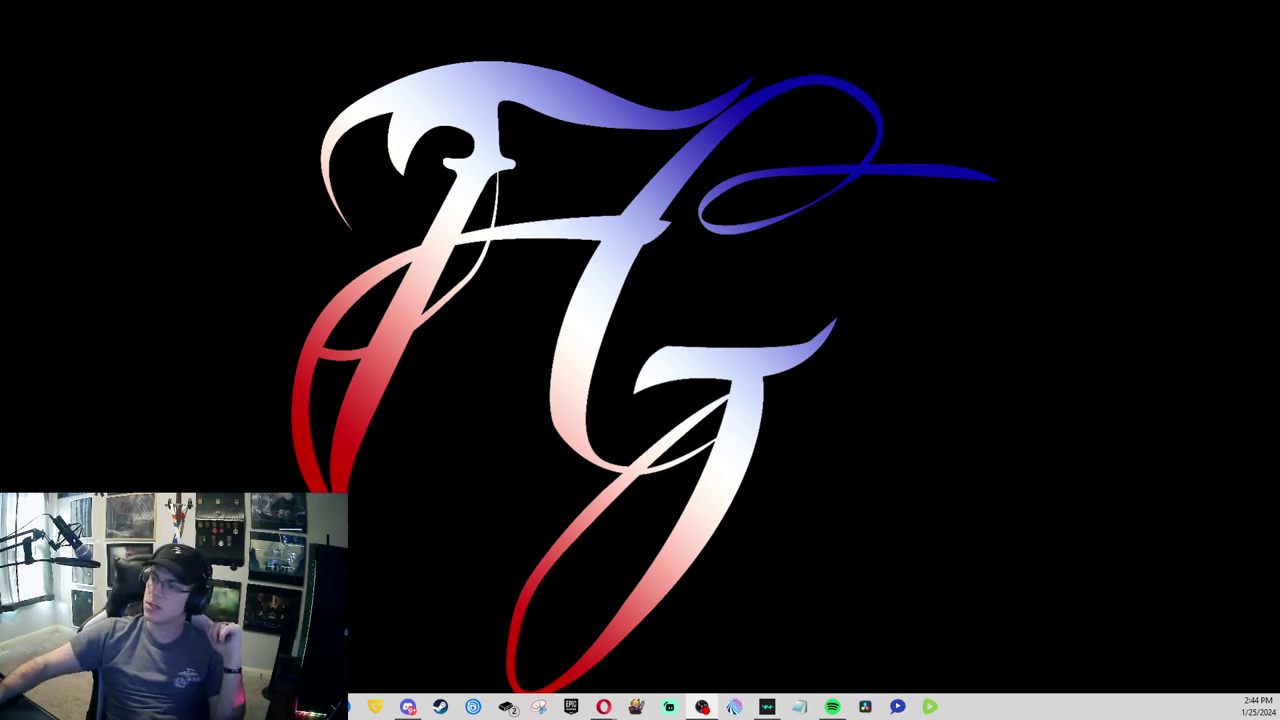
Step: Switch to the OBS Studio window showing the stream, Trovo and Kick chat docks
key("alt+Tab")
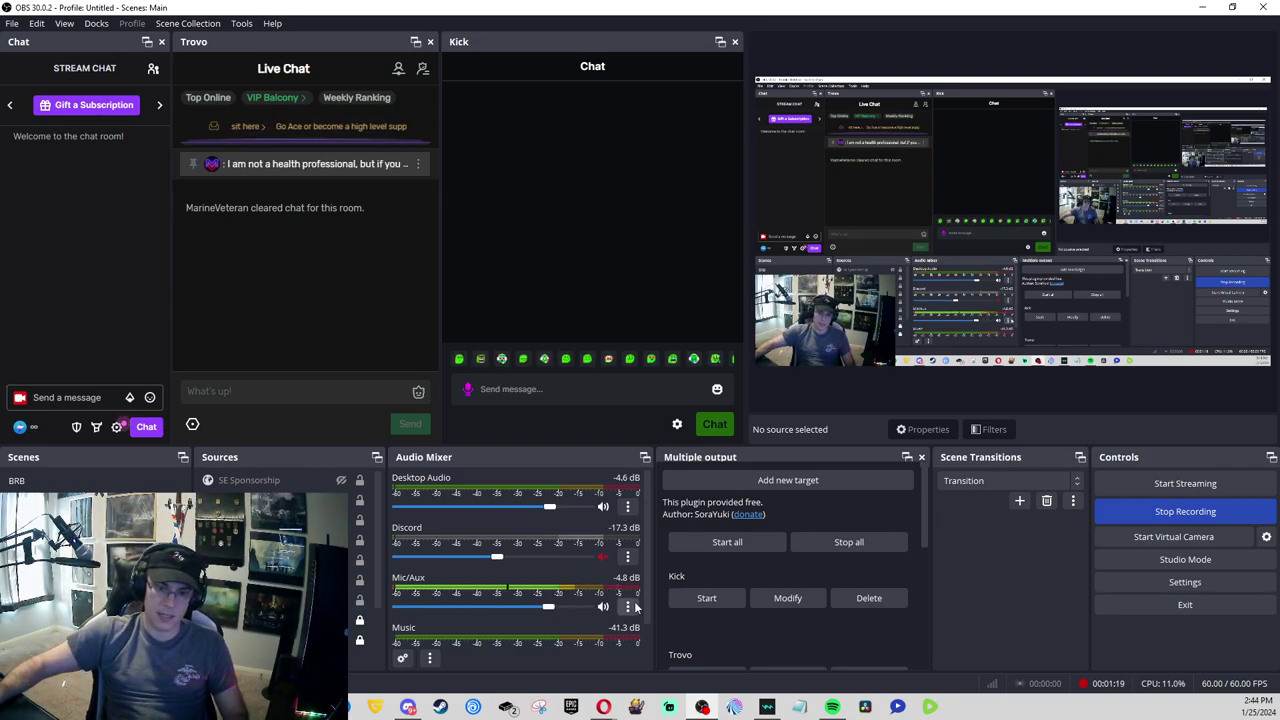
left_click(628, 606)
left_click(662, 564)
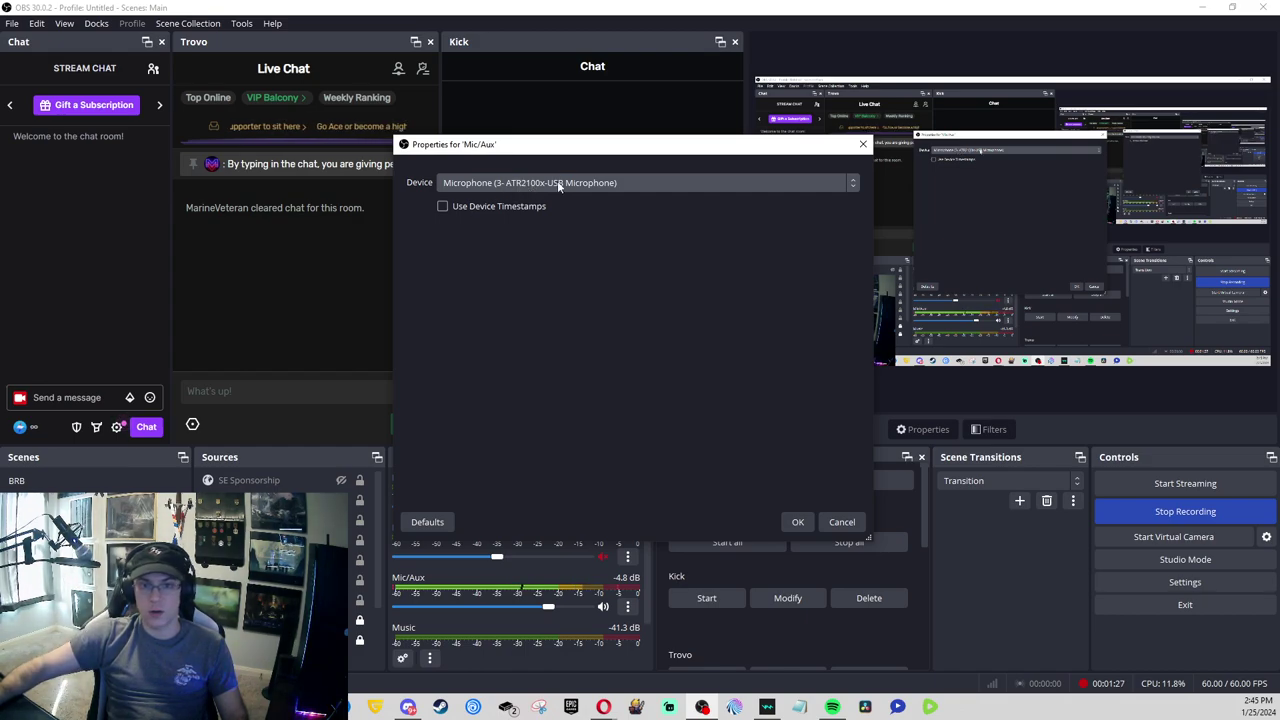
left_click(845, 521)
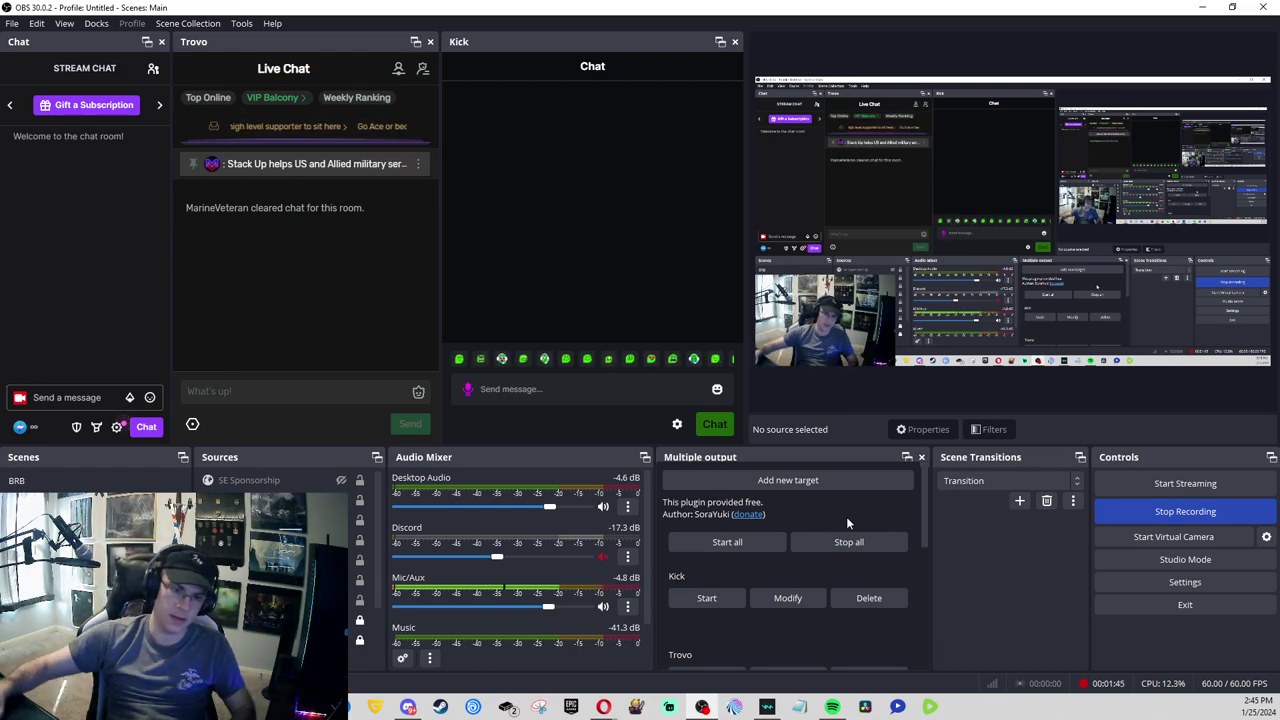
scroll(506, 562, "down", 1)
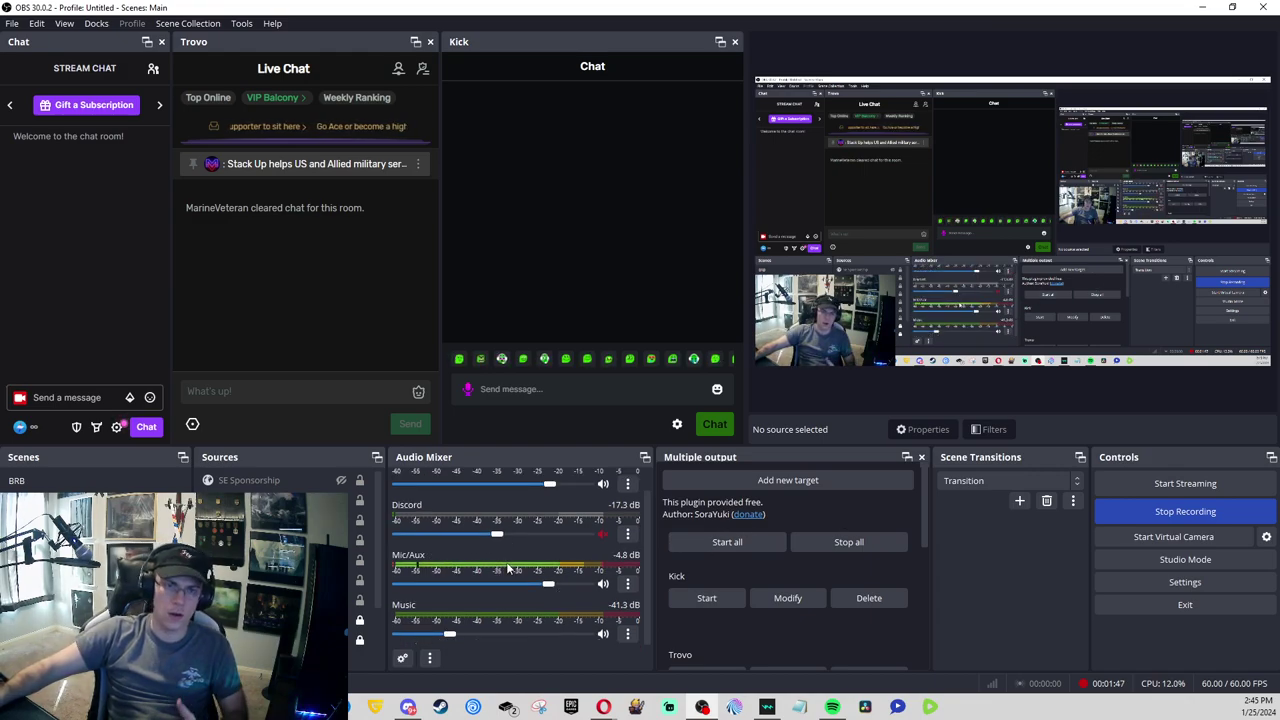
scroll(470, 570, "up", 1)
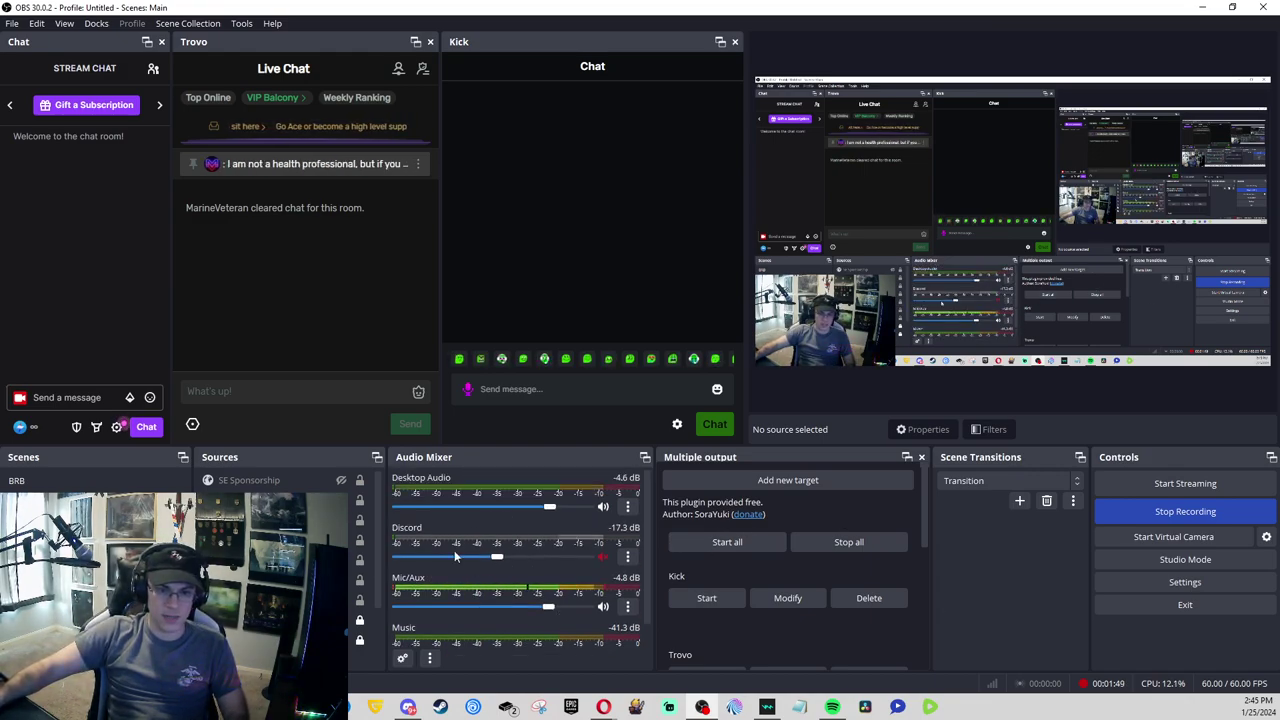
Step: Review the Desktop Audio, Discord and Music device properties, closing each without changes
left_click(627, 506)
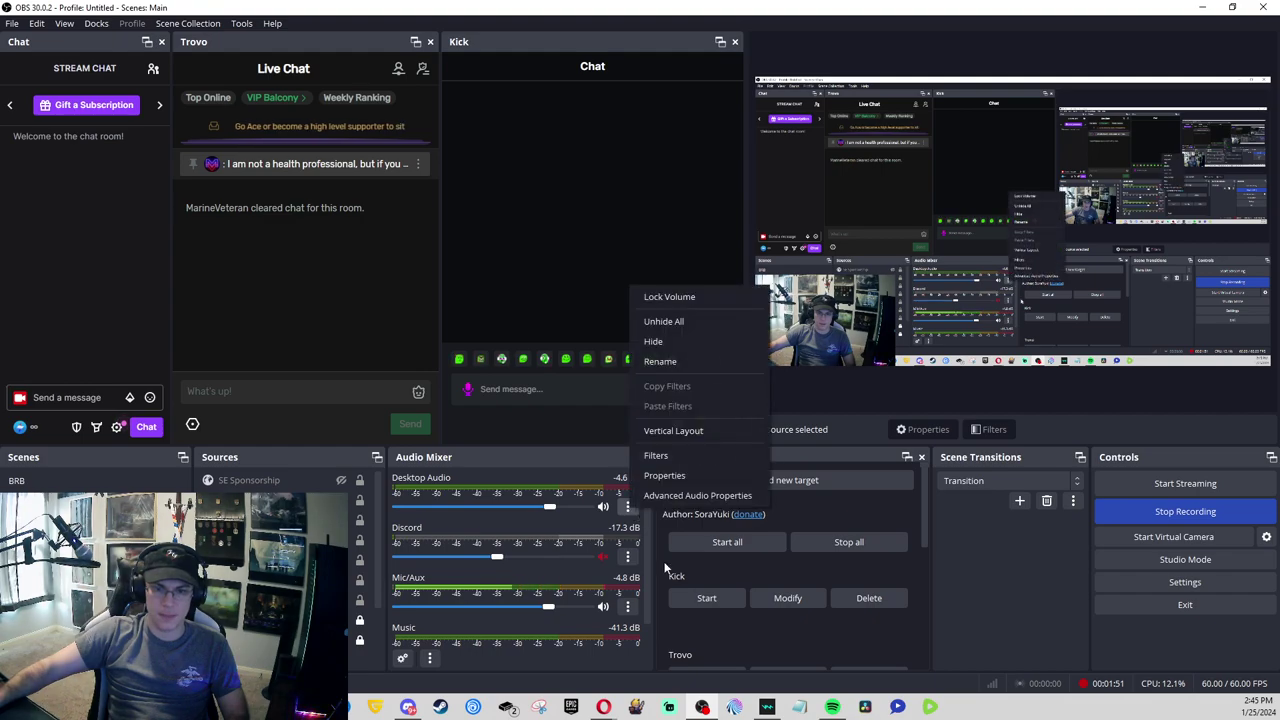
left_click(668, 476)
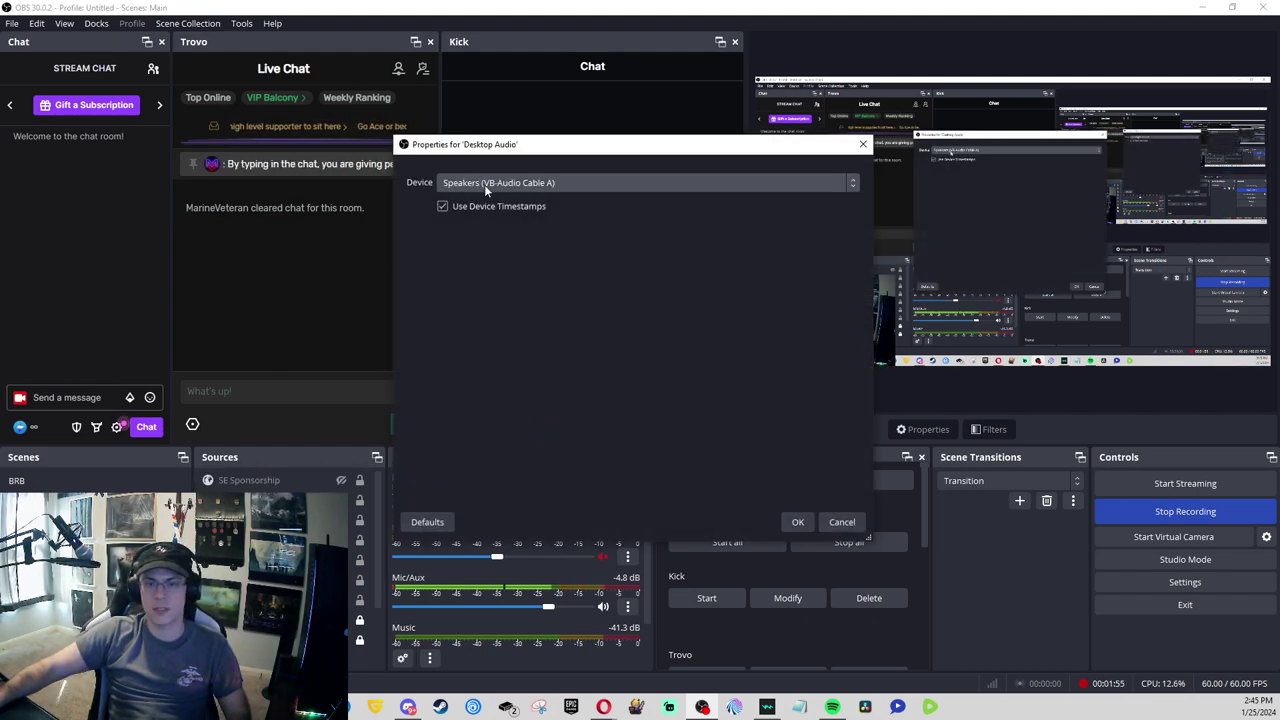
left_click_drag(484, 144, 354, 125)
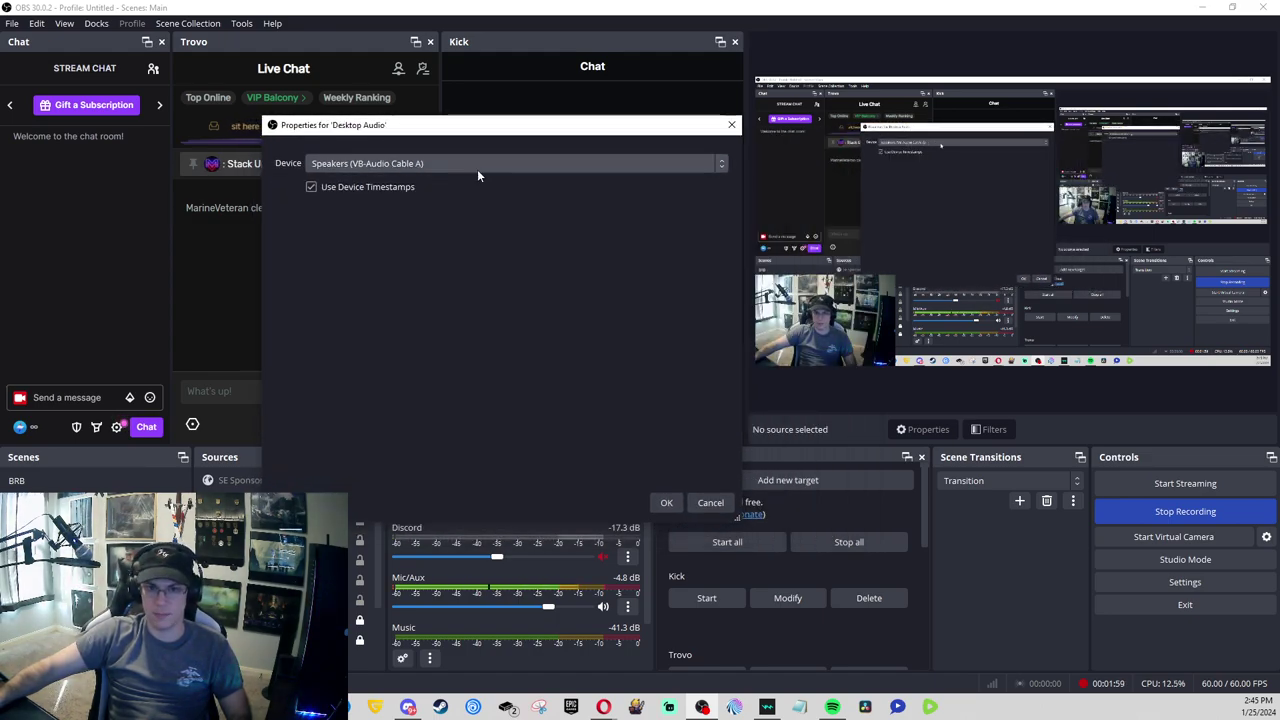
left_click(709, 503)
left_click(627, 507)
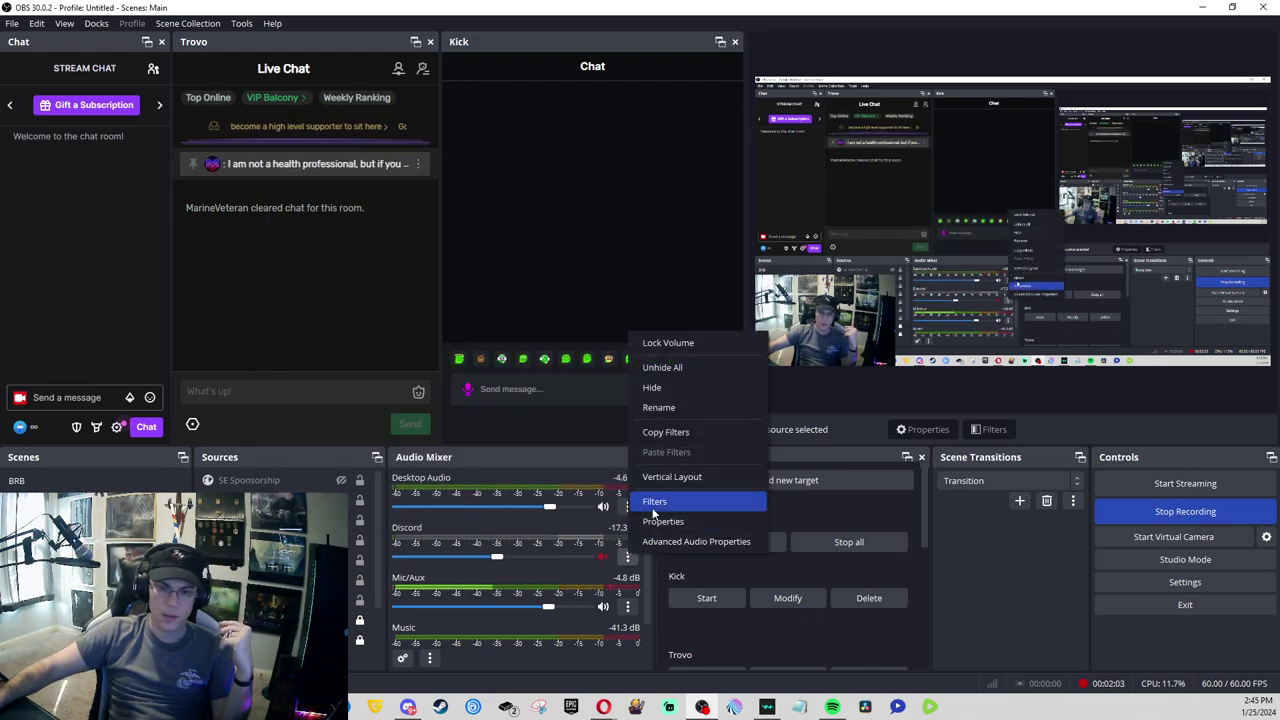
left_click(660, 521)
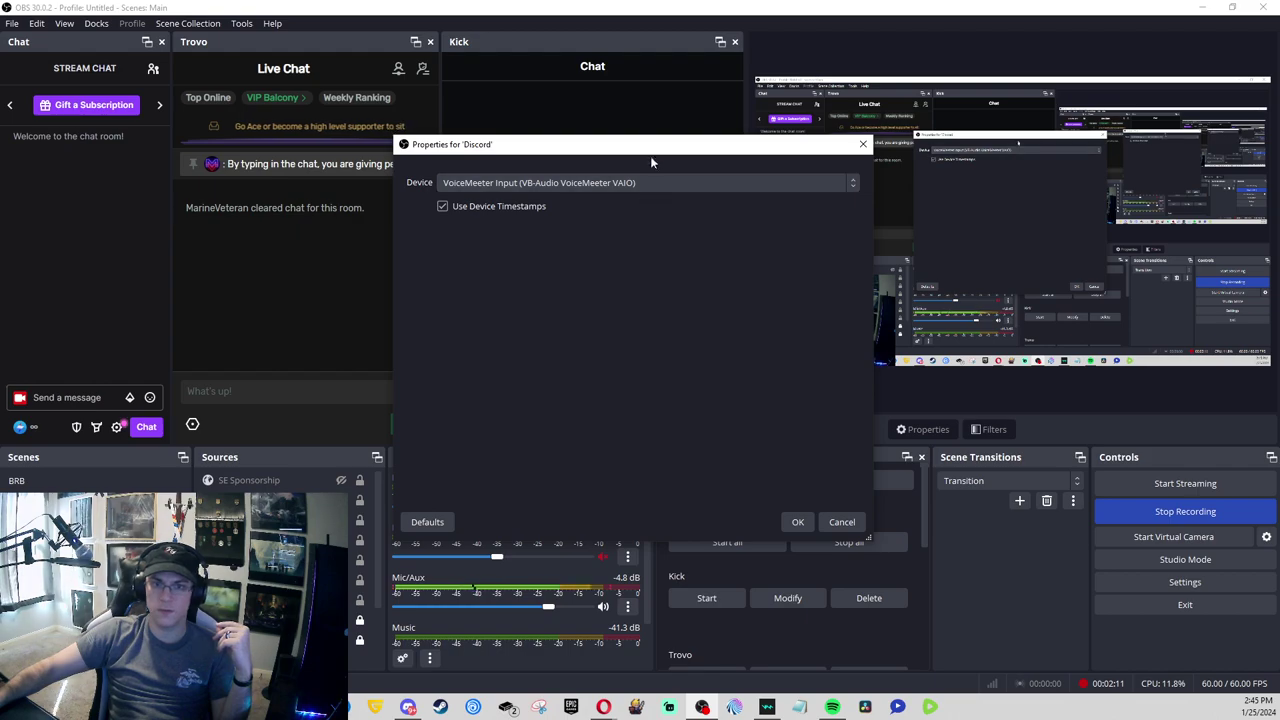
left_click_drag(648, 146, 436, 121)
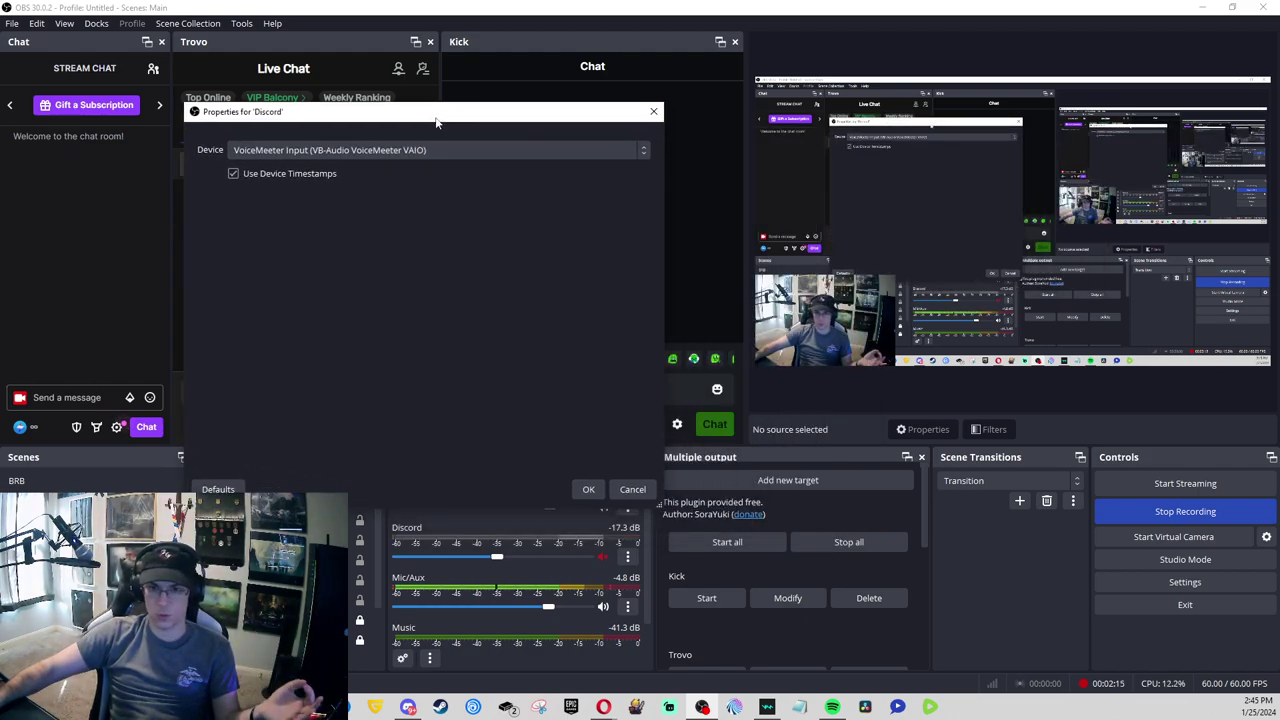
left_click(632, 489)
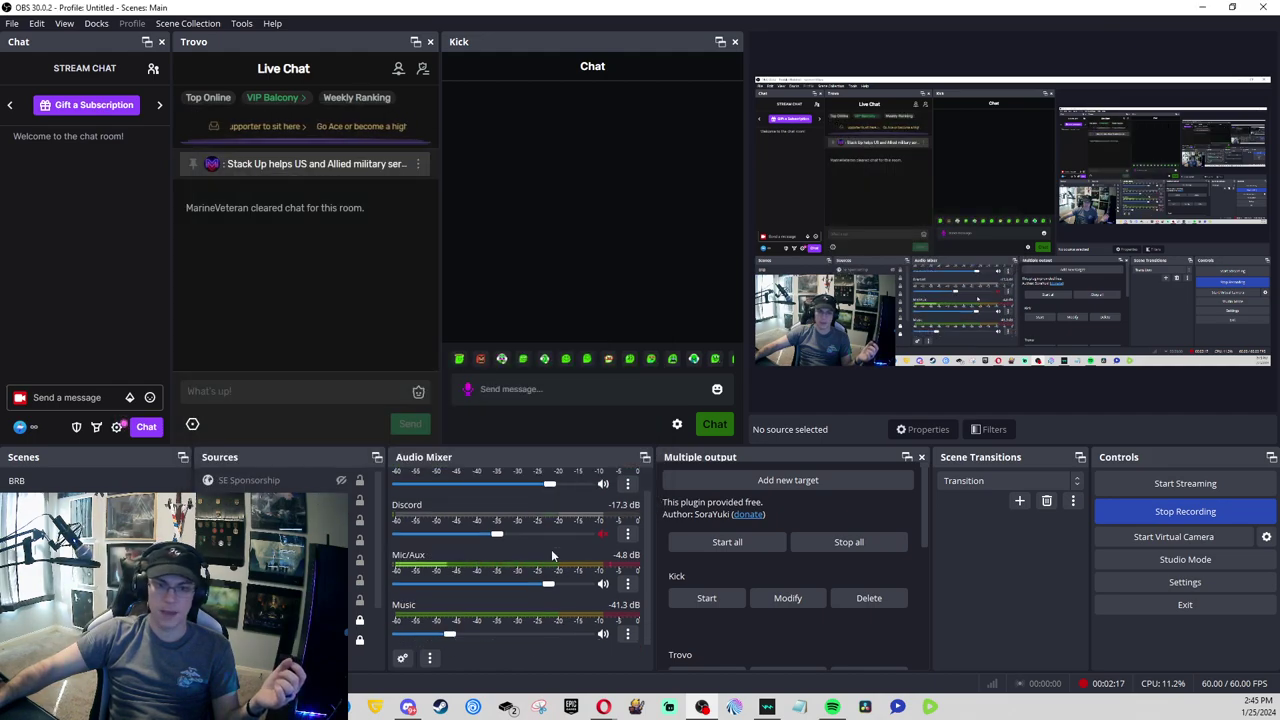
left_click(628, 633)
left_click(657, 594)
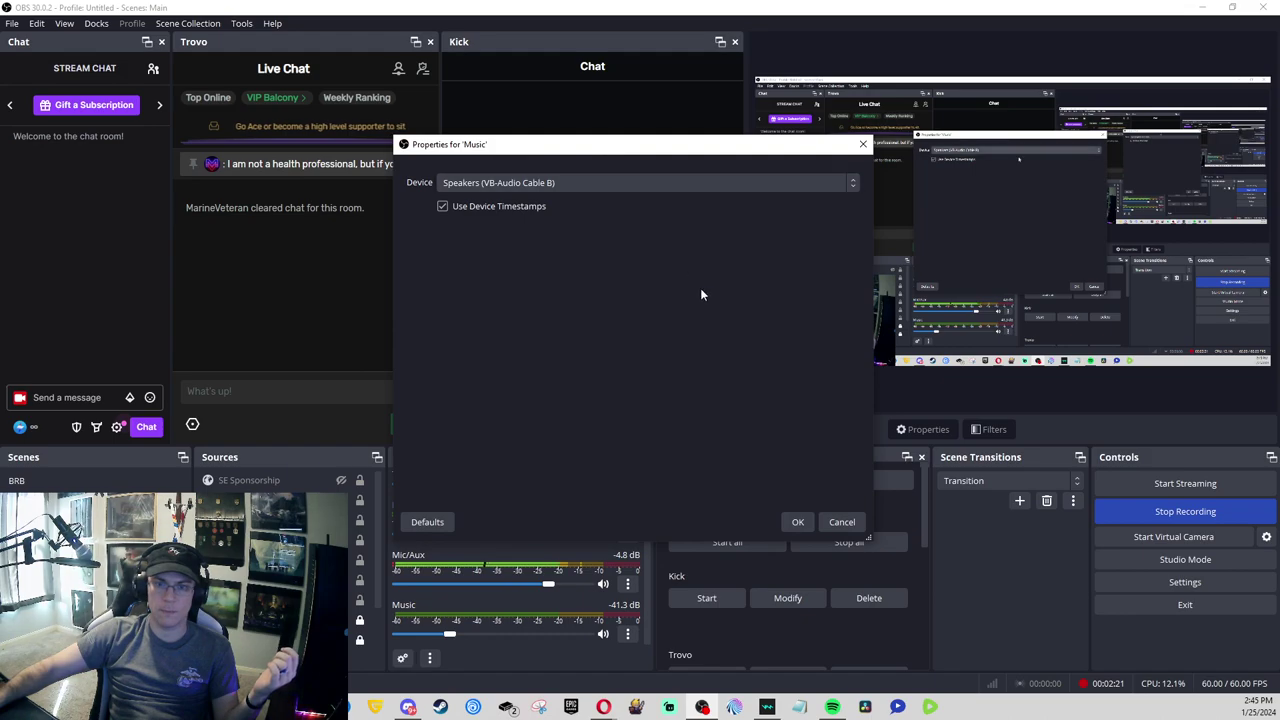
left_click(806, 521)
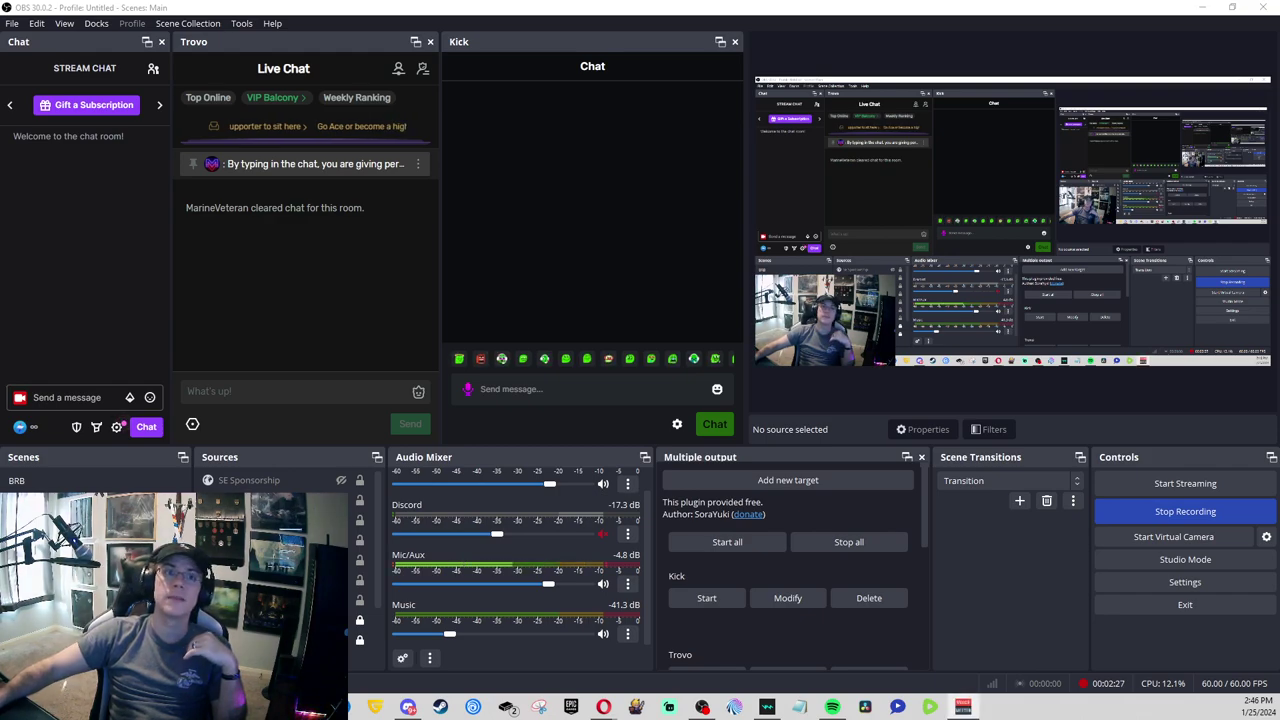
Step: Drag Voicemeeter Potato onto this screen, then alternate it with OBS, leaving OBS in front
left_click_drag(1279, 190, 768, 74)
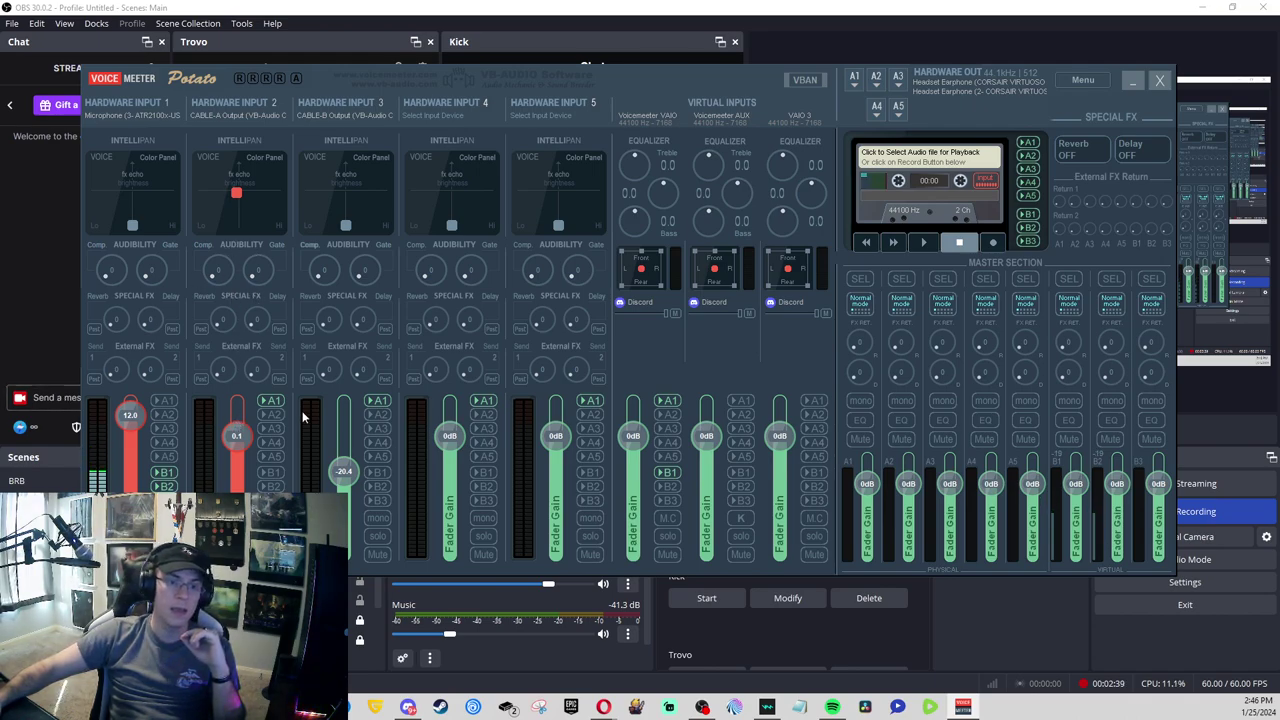
left_click(611, 657)
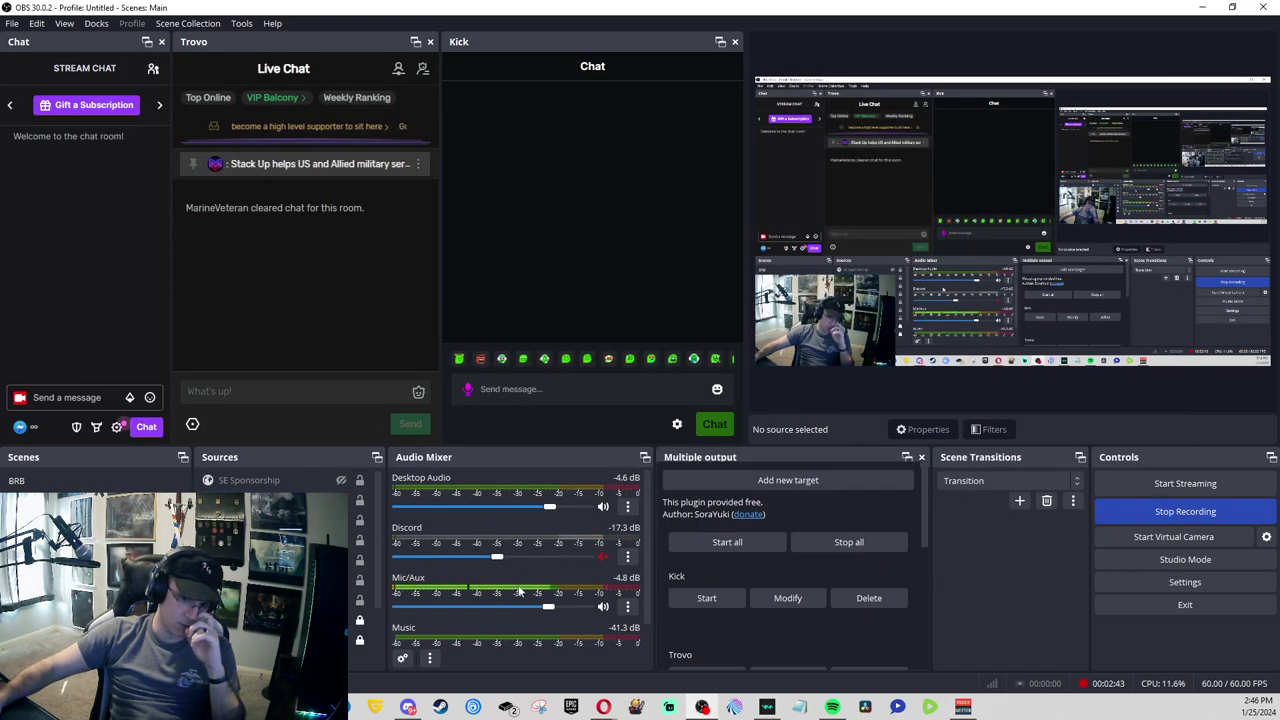
left_click(702, 706)
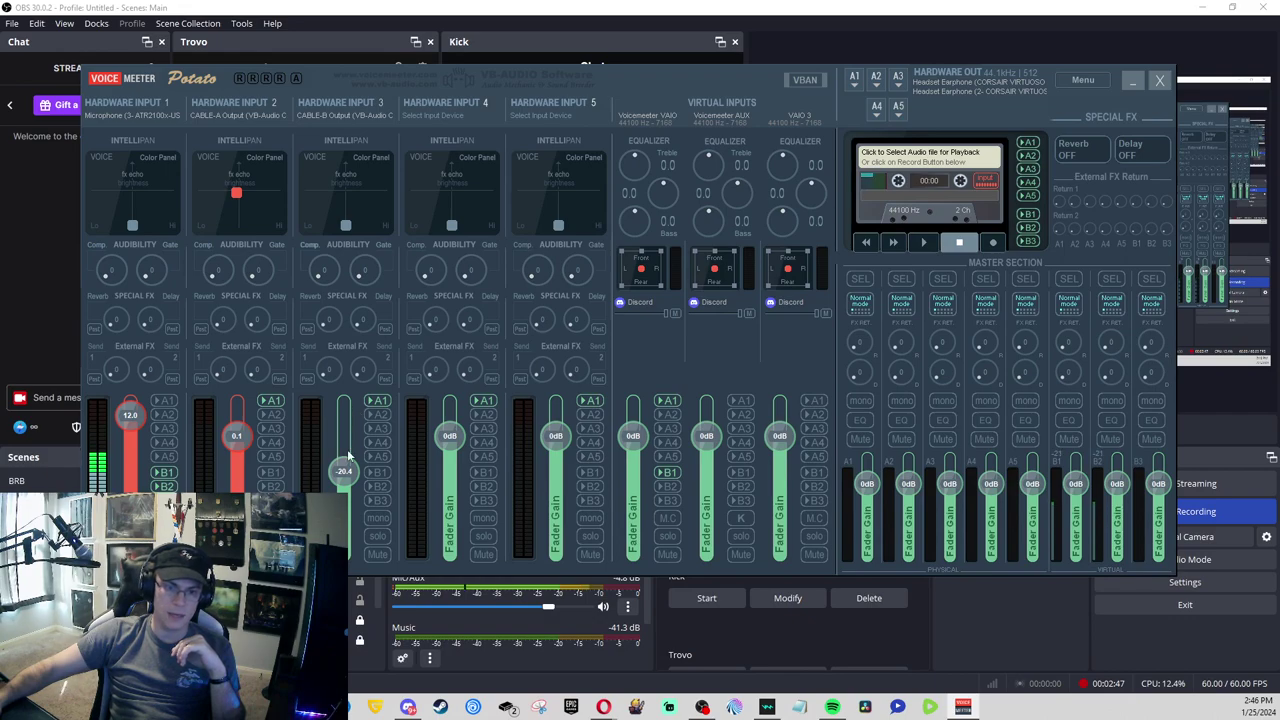
left_click(794, 643)
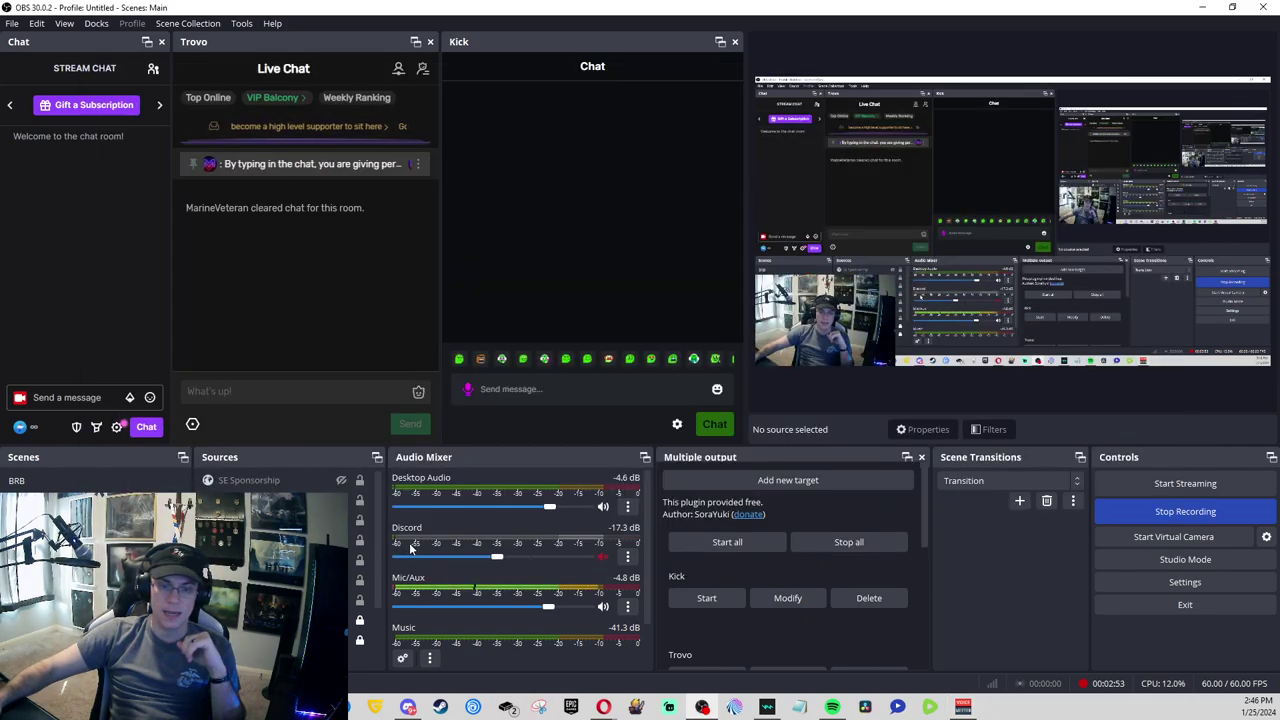
left_click(930, 707)
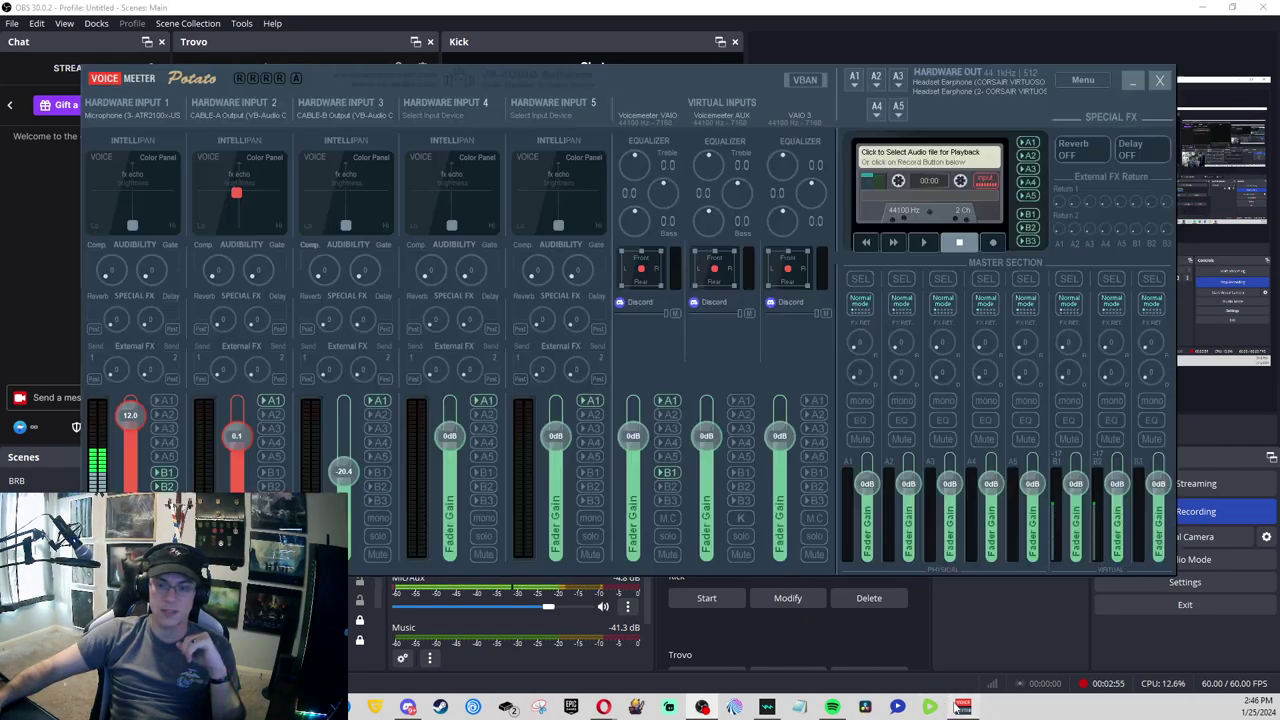
left_click(930, 707)
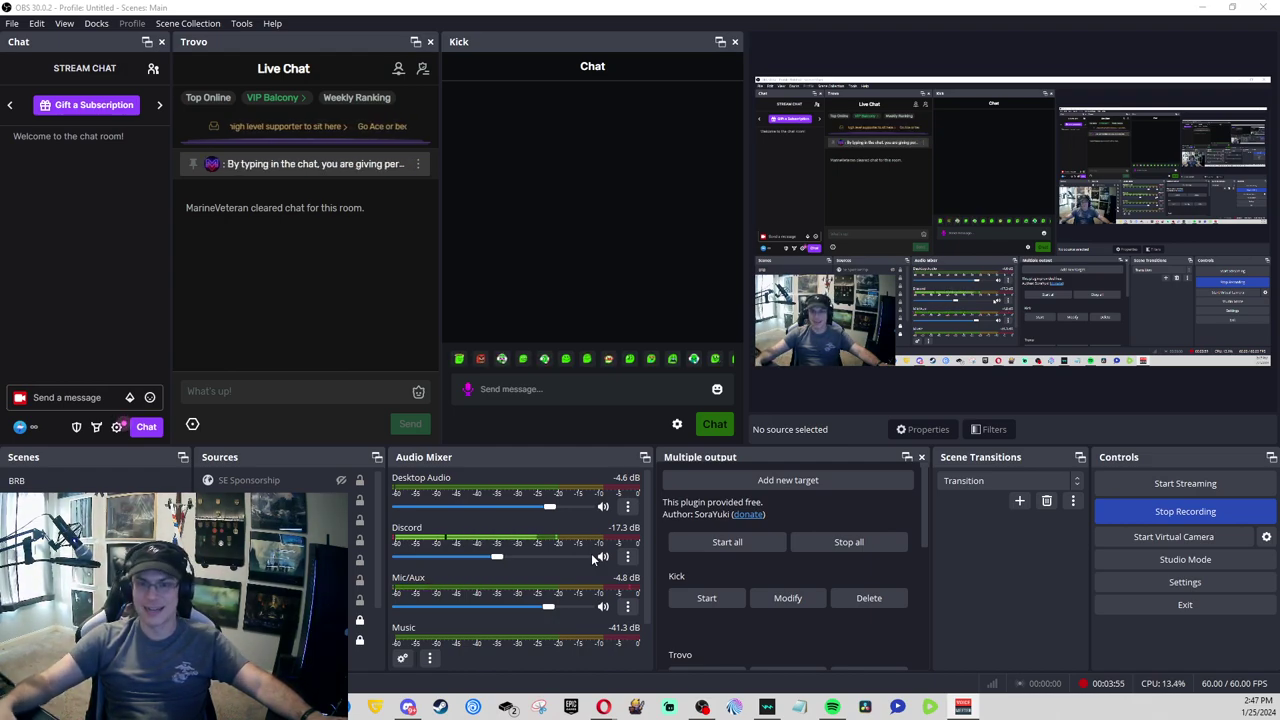
Step: Mute the Discord track in the OBS Audio Mixer
left_click(592, 557)
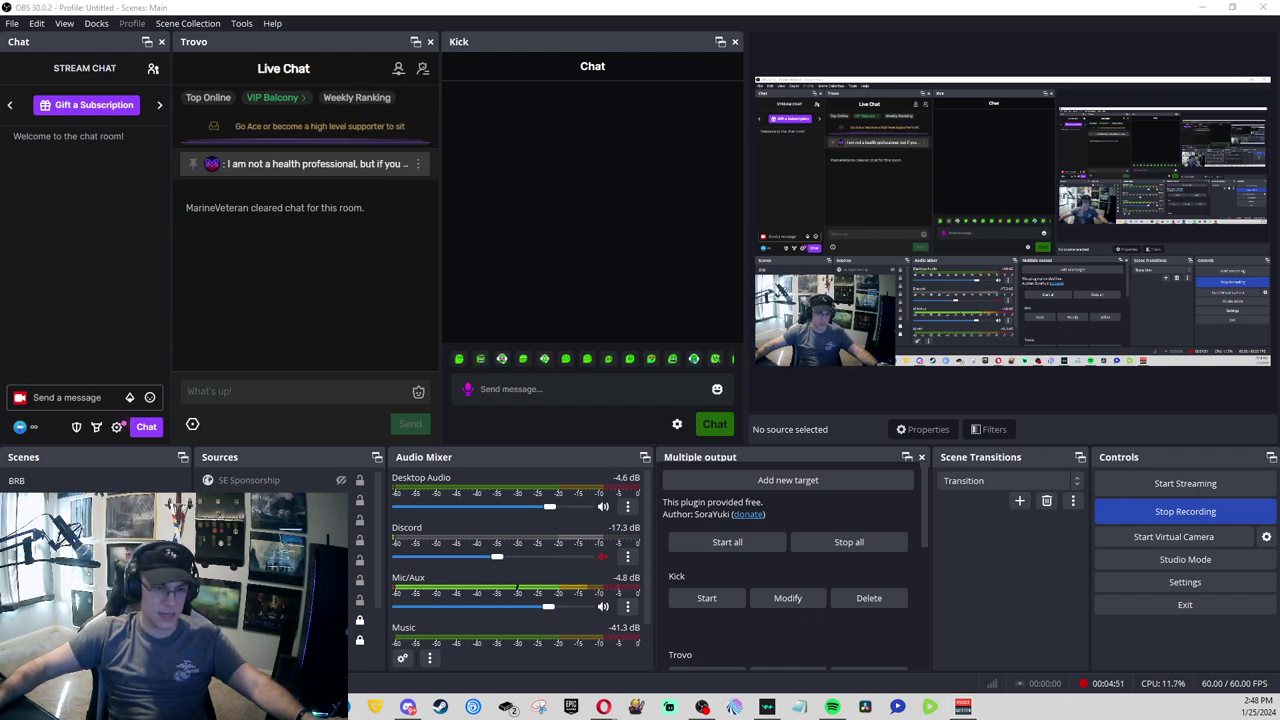
Step: Position the Stream Deck window over OBS
left_click_drag(562, 92, 524, 70)
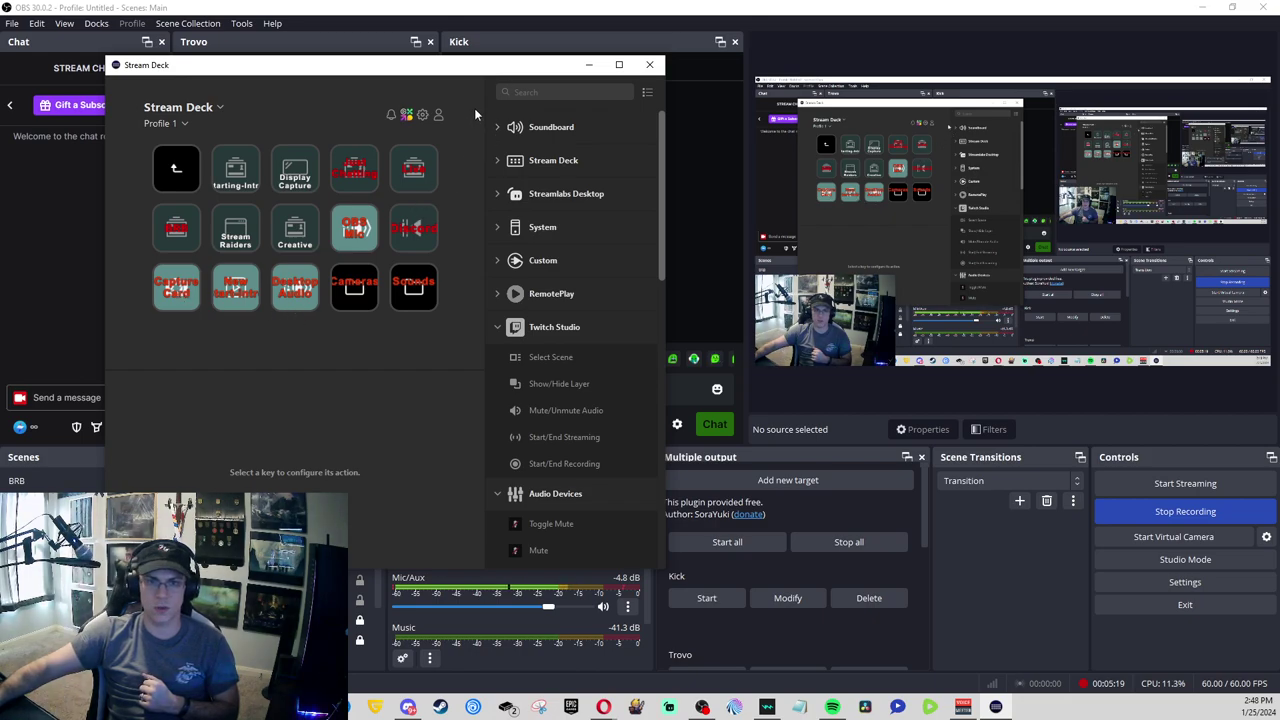
Step: Minimise Stream Deck so the OBS chat docks and mixer show
left_click(589, 64)
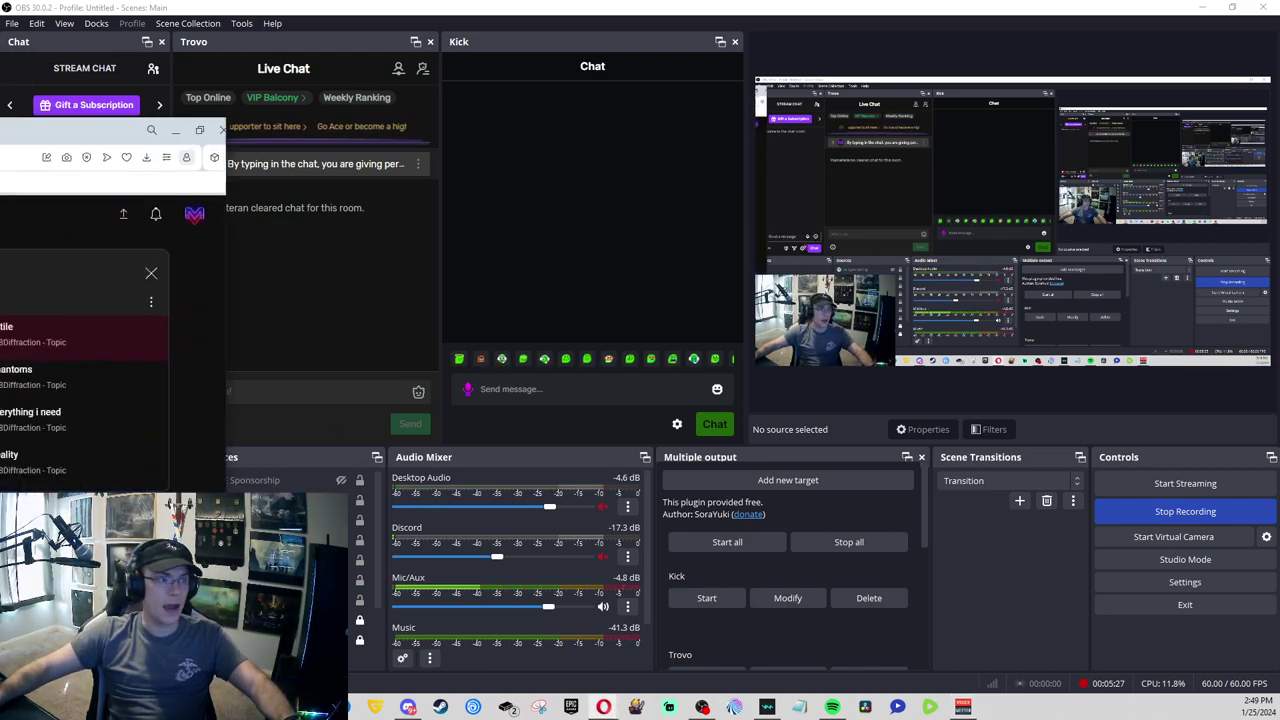
Step: Maximise the YouTube music browser and bring the Voicemeeter Potato mixer over it
left_click(603, 707)
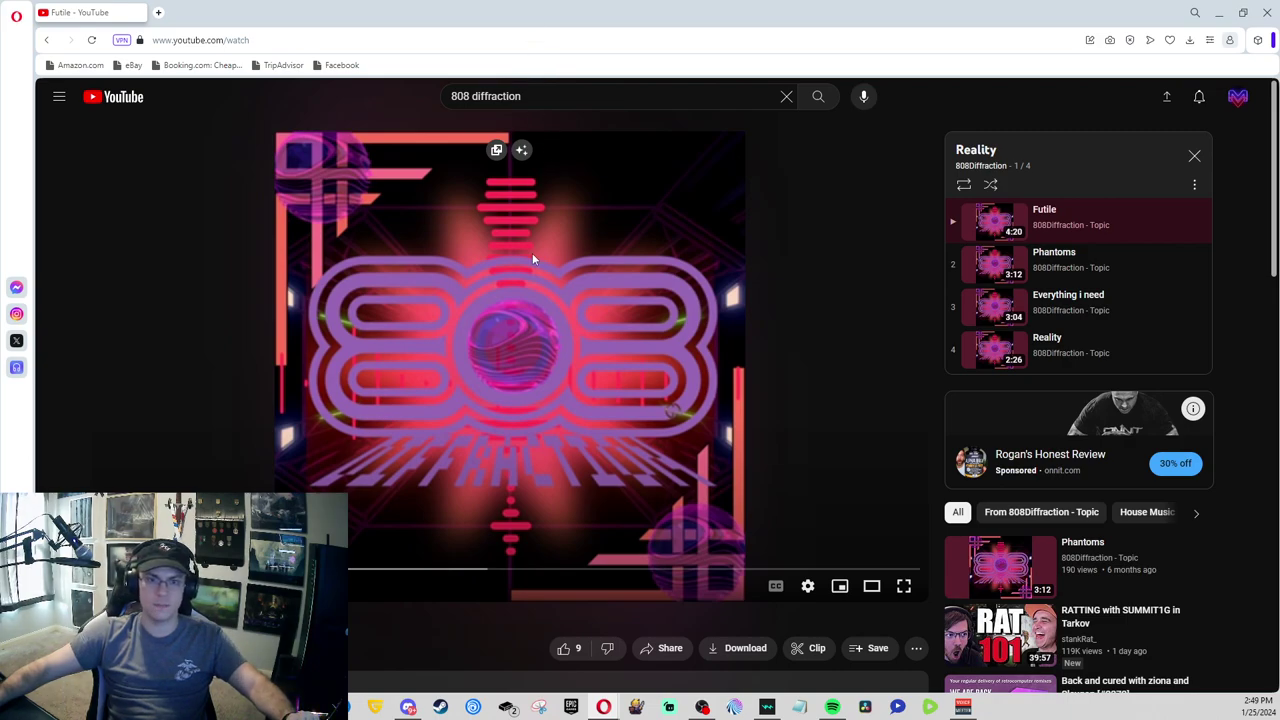
mouse_move(582, 6)
left_mouse_down()
mouse_move(570, 75)
mouse_move(371, 266)
mouse_move(406, 414)
mouse_move(598, 6)
left_mouse_up()
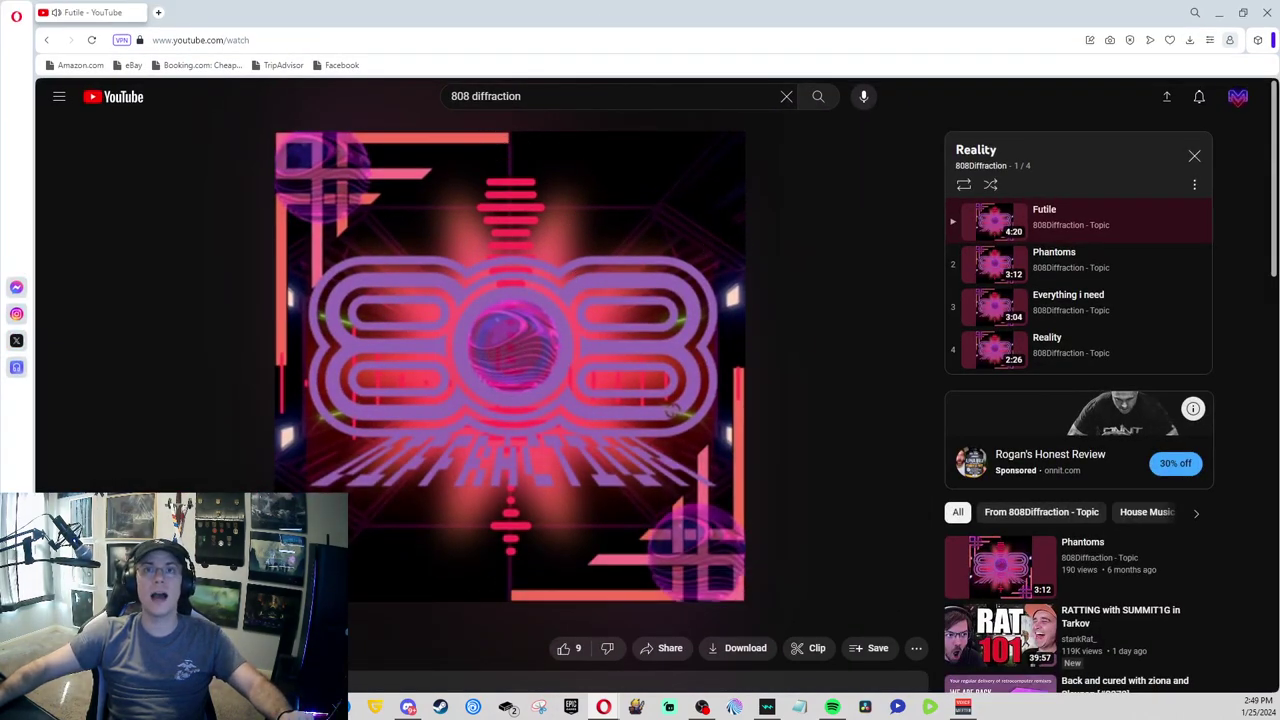
left_click(962, 707)
left_click_drag(1024, 57, 770, 41)
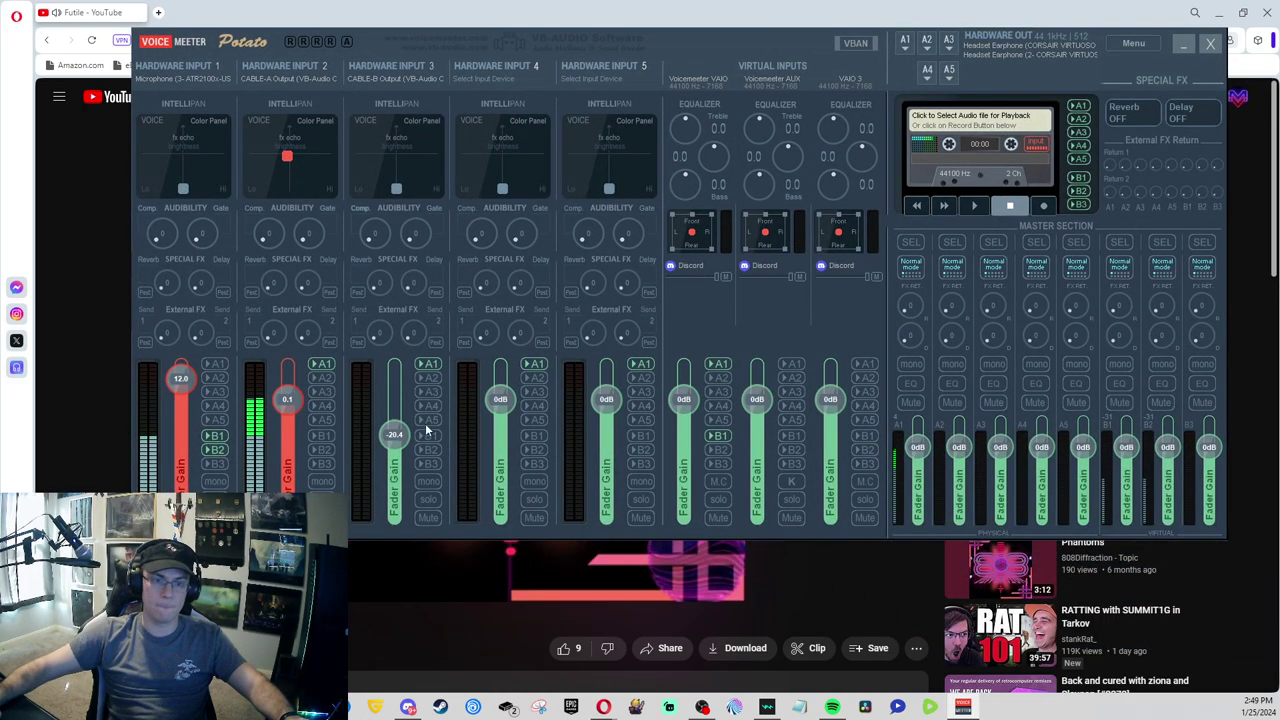
left_click_drag(681, 38, 946, 33)
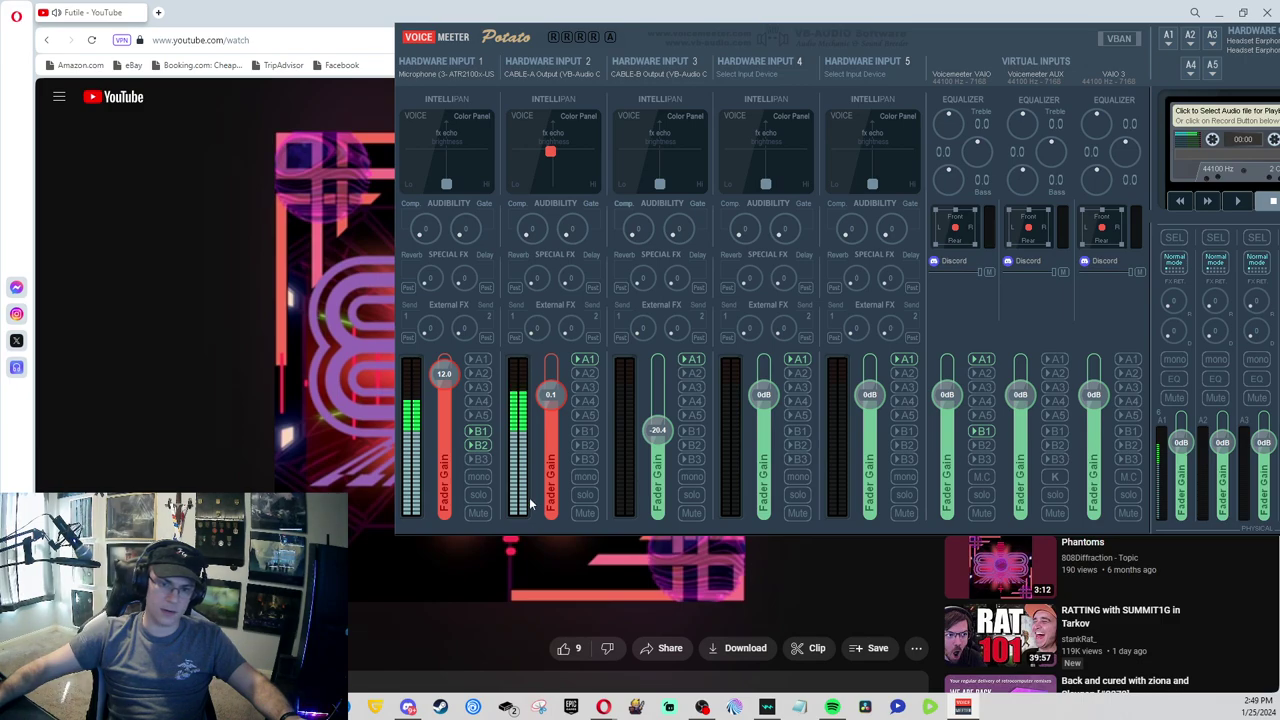
Step: Set Voicemeeter Hardware Input 2 to 0.9 dB, then hide Voicemeeter and YouTube to reveal OBS
mouse_move(543, 403)
left_mouse_down()
mouse_move(538, 445)
mouse_move(538, 402)
left_mouse_up()
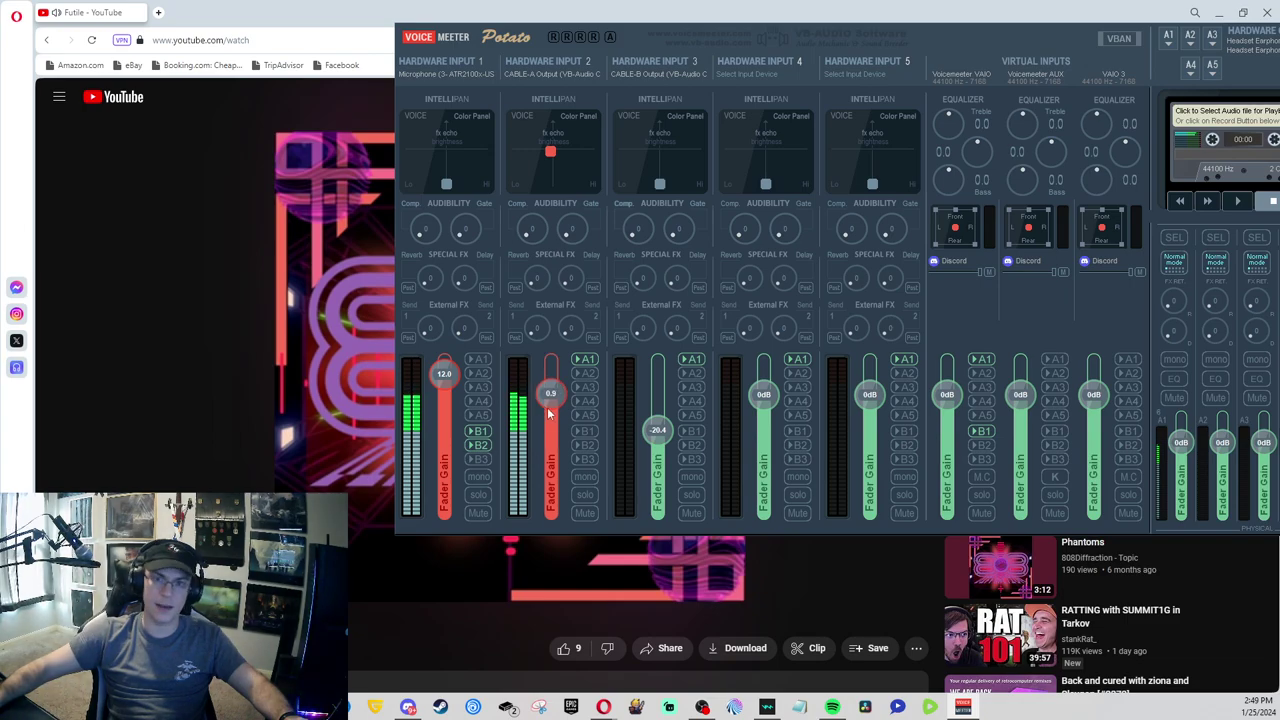
key("alt+Tab")
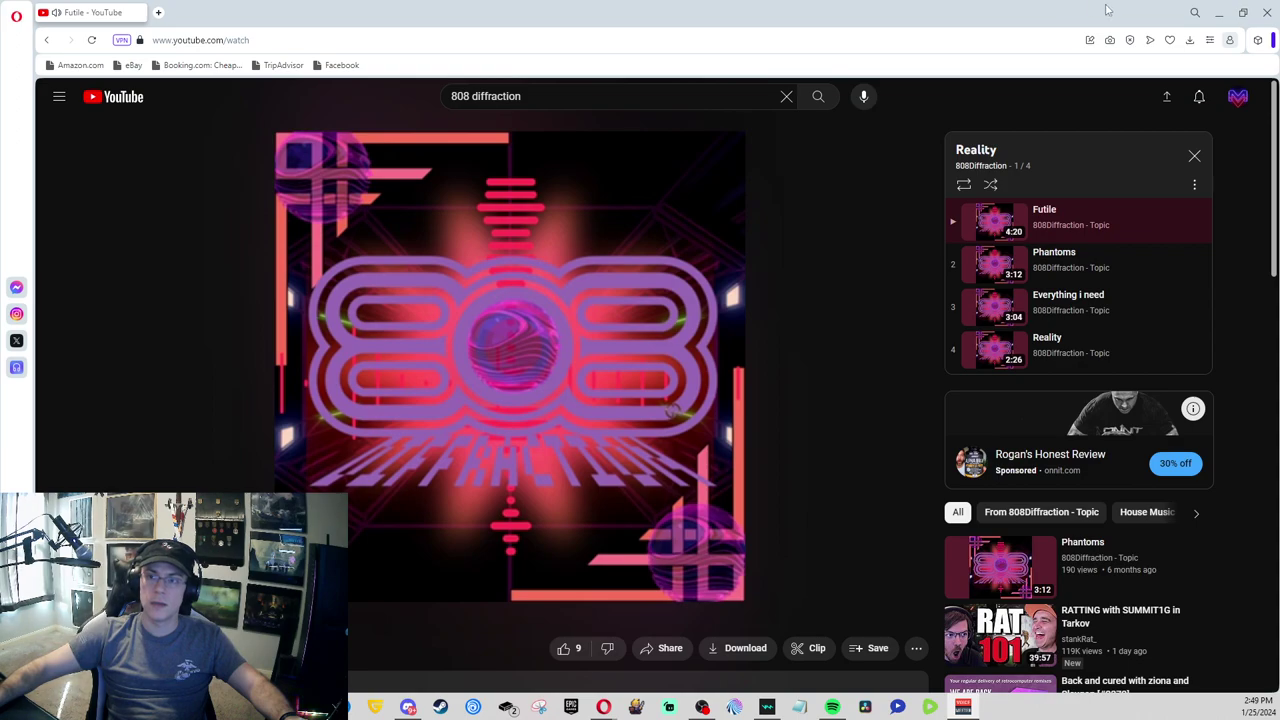
key("alt+Tab")
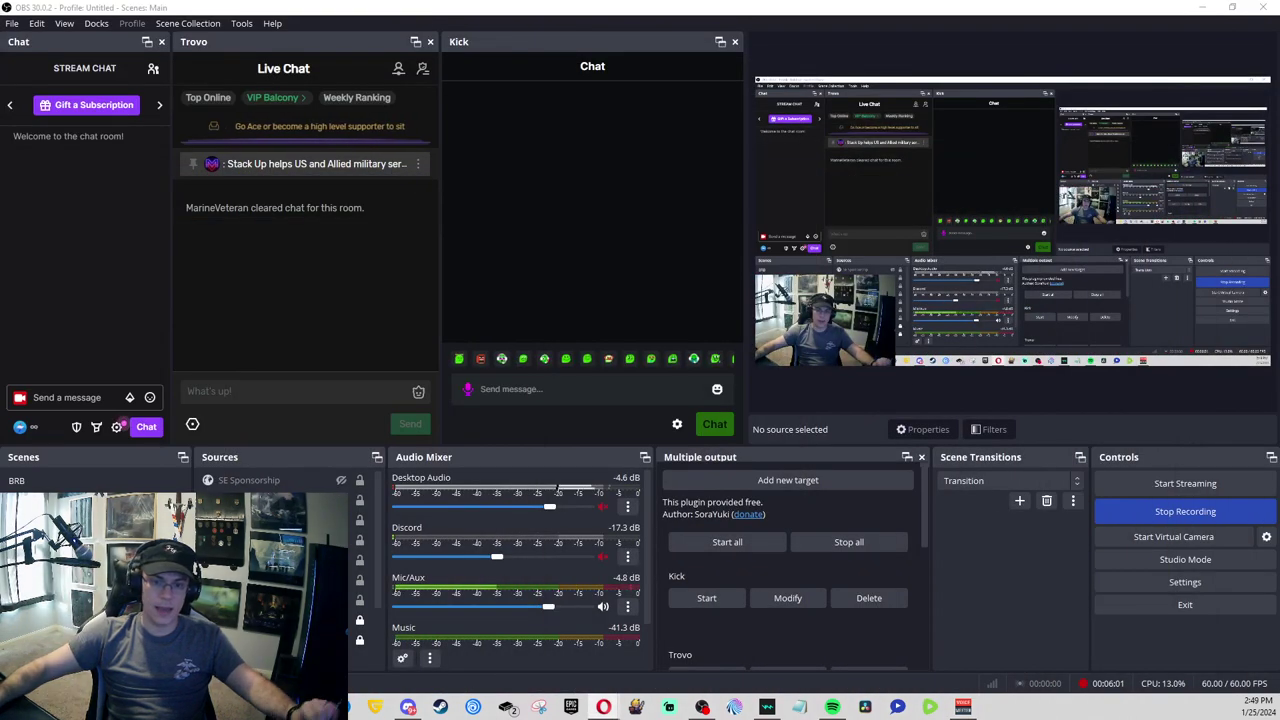
key("alt+Tab")
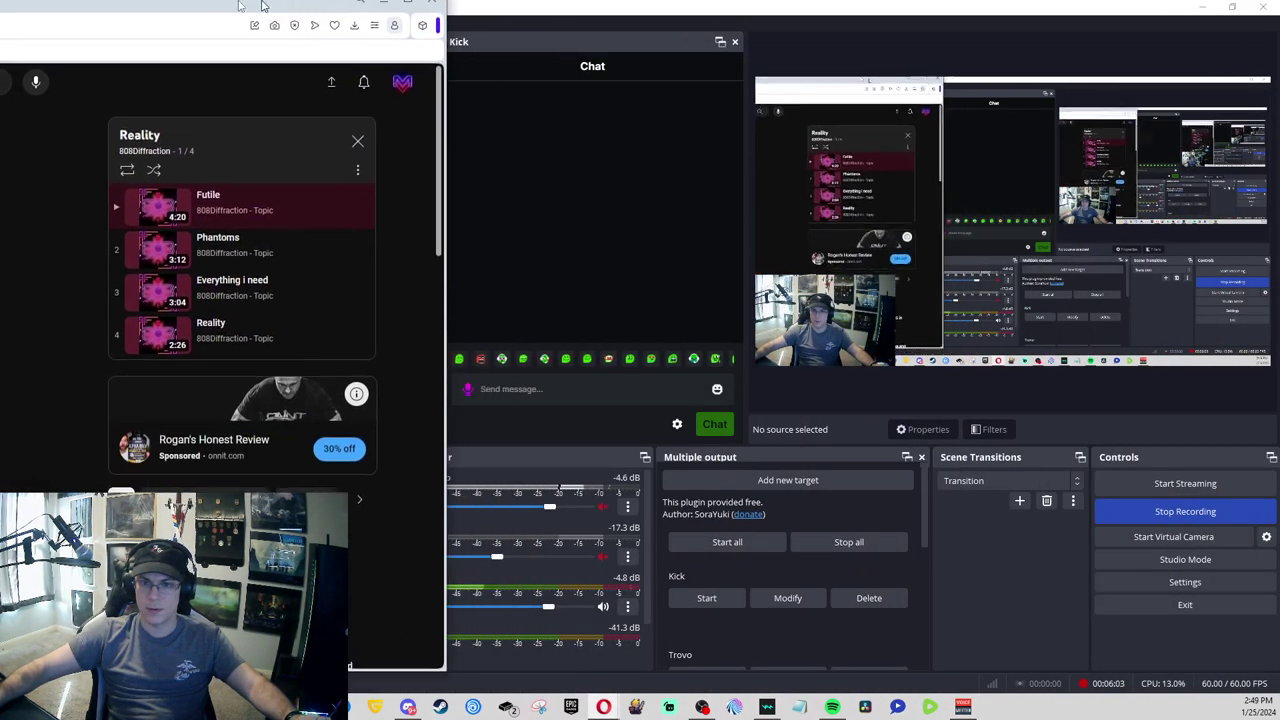
double_click(238, 5)
key("alt+Tab")
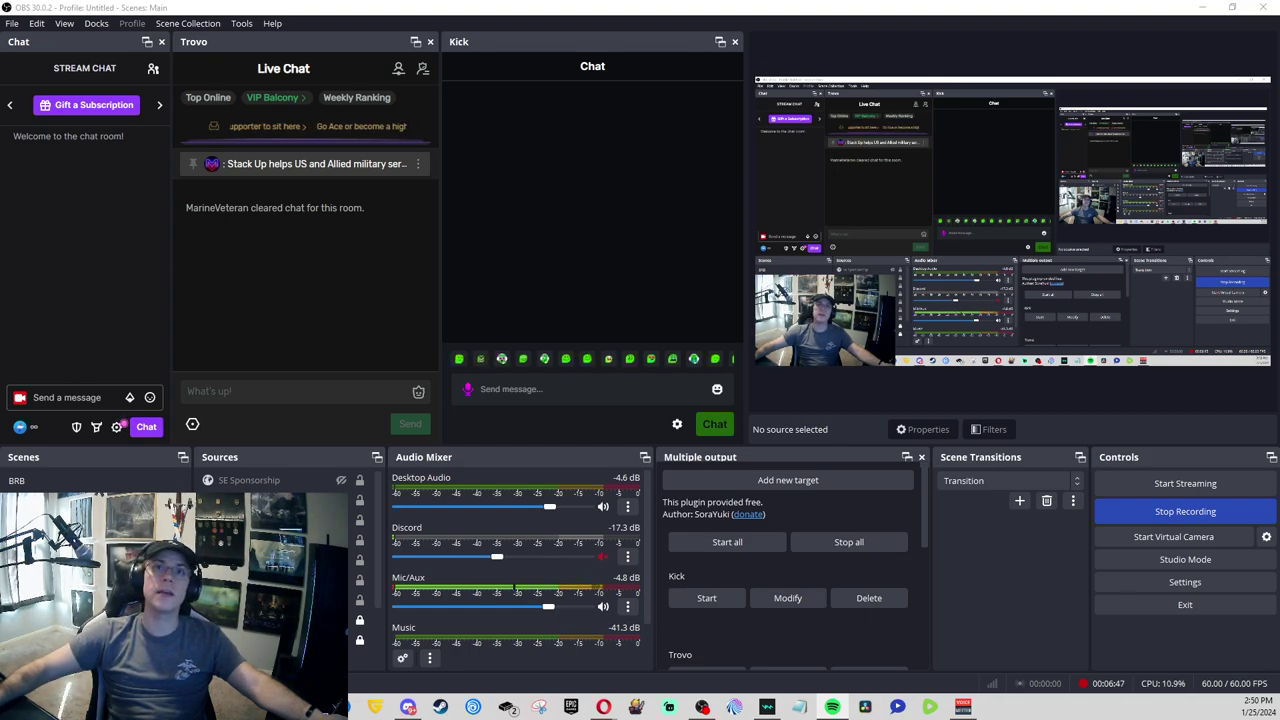
Step: Centre Spotify on screen and play Phantoms from the 808diffraction artist page
key("alt+Tab")
left_click_drag(1130, 44, 646, 57)
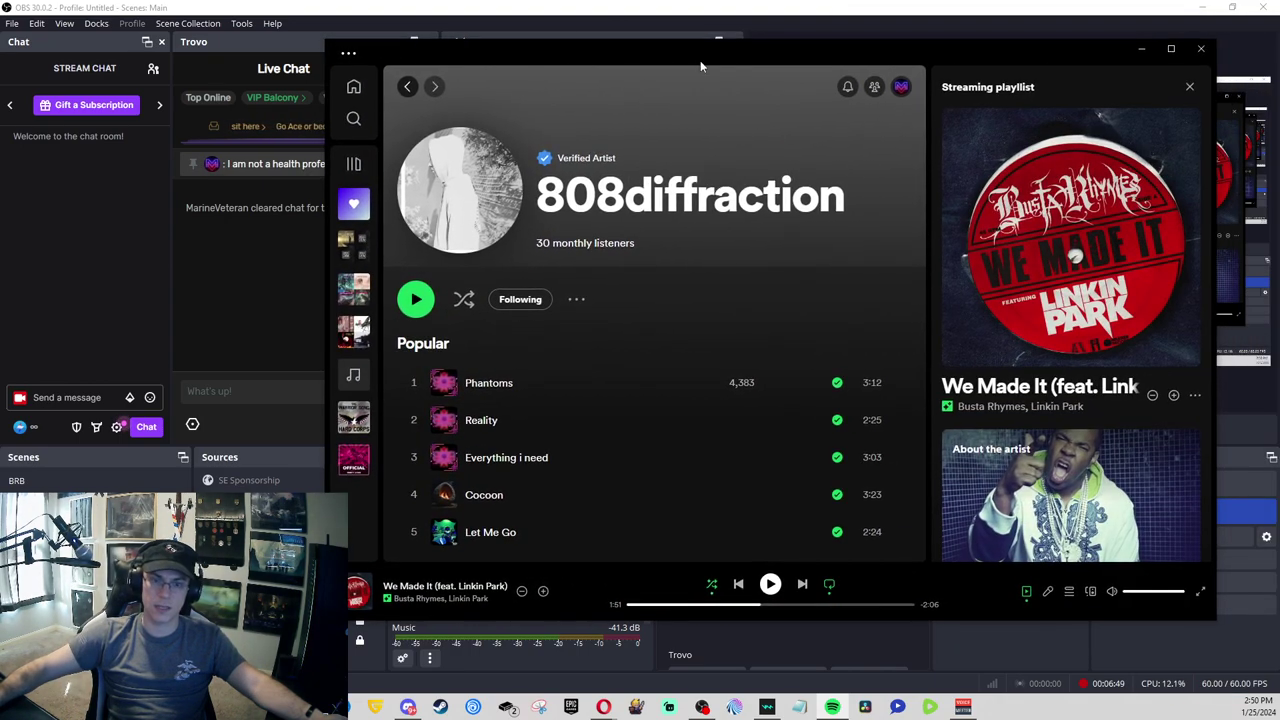
scroll(769, 267, "down", 3)
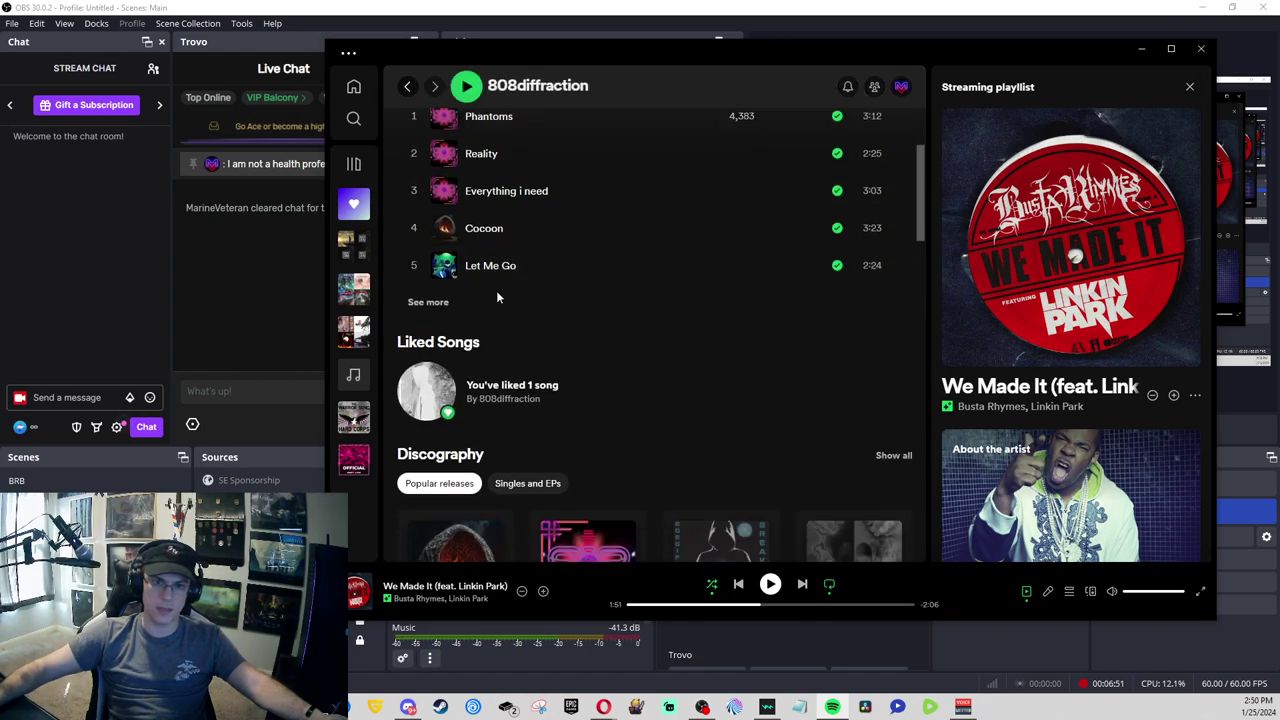
scroll(492, 289, "up", 2)
scroll(440, 260, "down", 1)
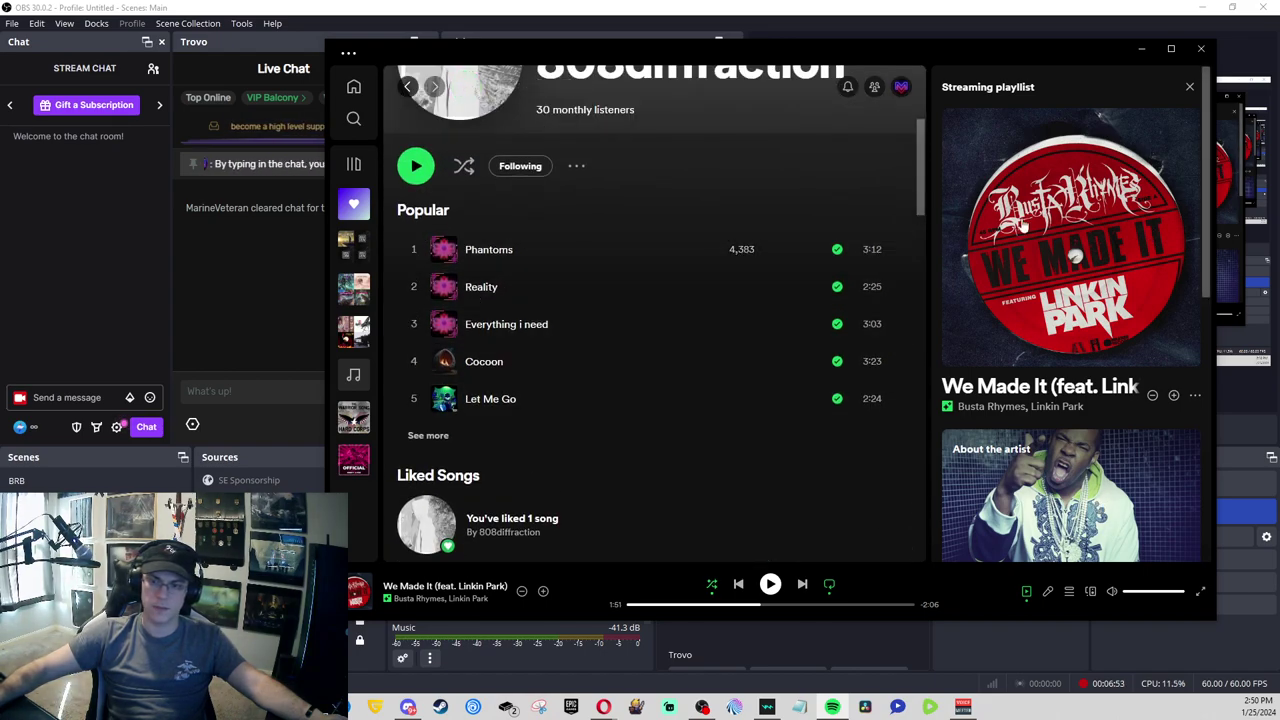
scroll(1048, 330, "down", 3)
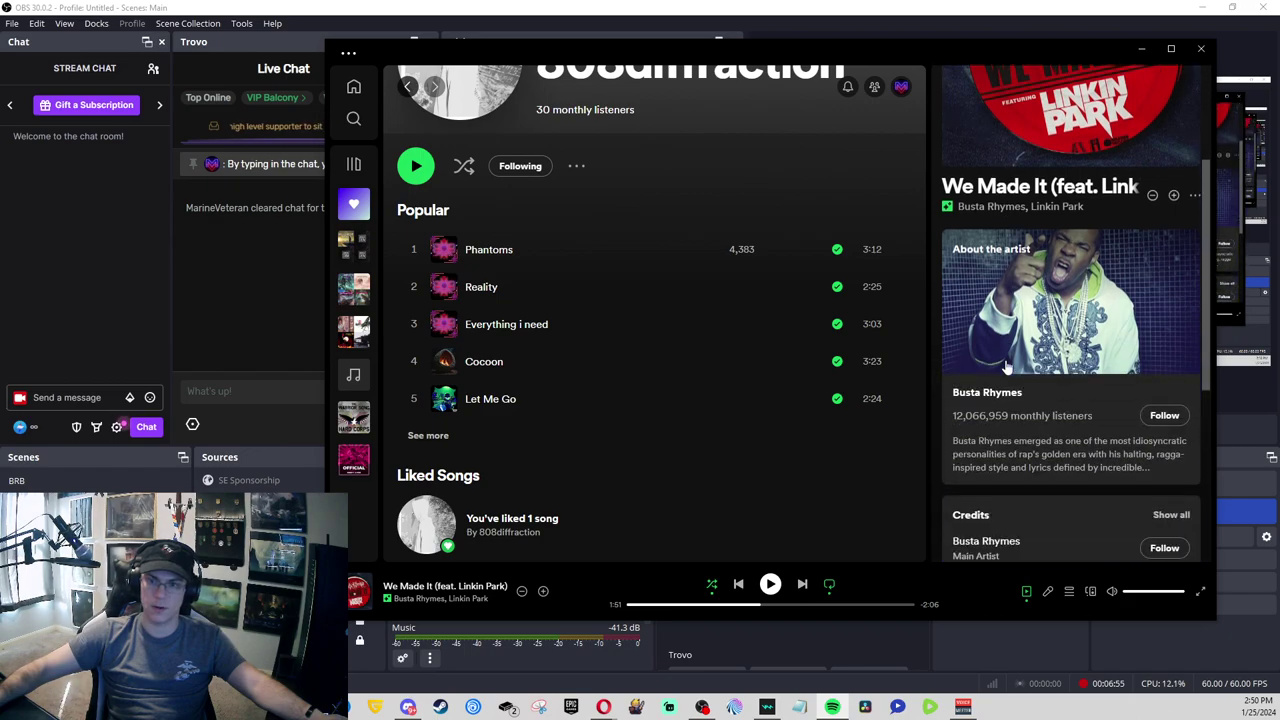
scroll(1007, 368, "up", 3)
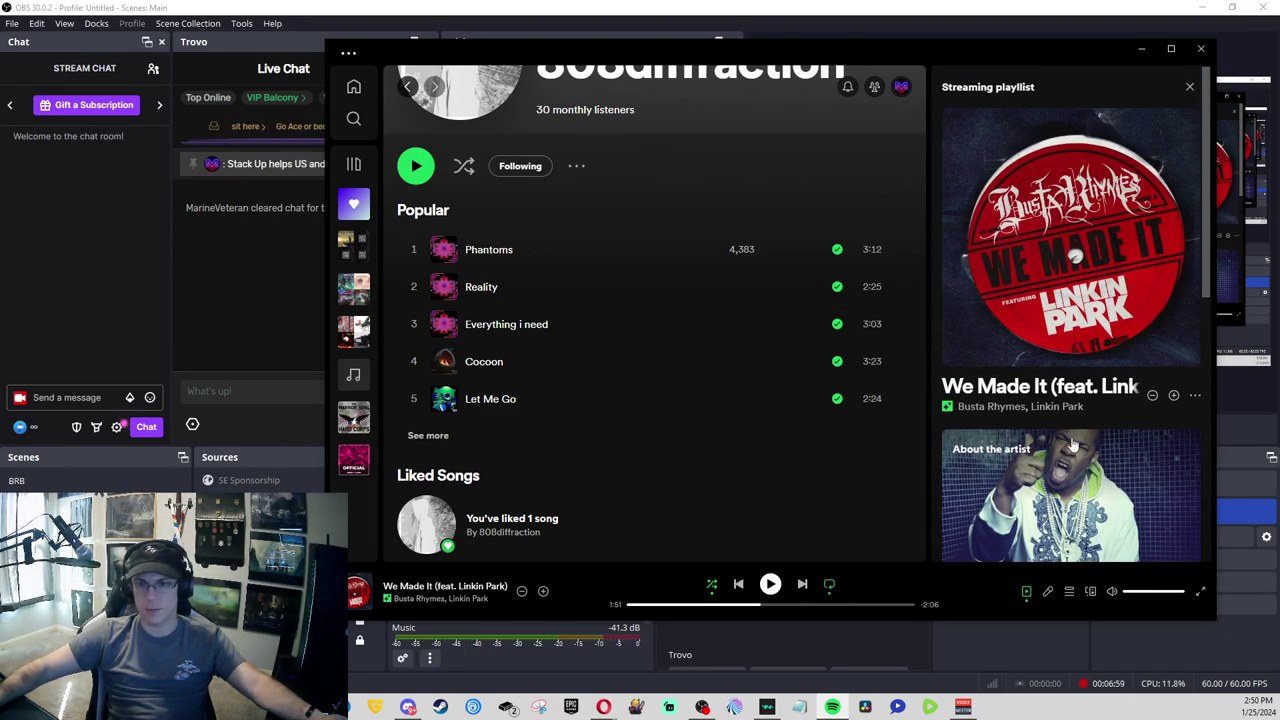
scroll(1071, 443, "down", 3)
scroll(1071, 443, "up", 3)
scroll(519, 347, "up", 2)
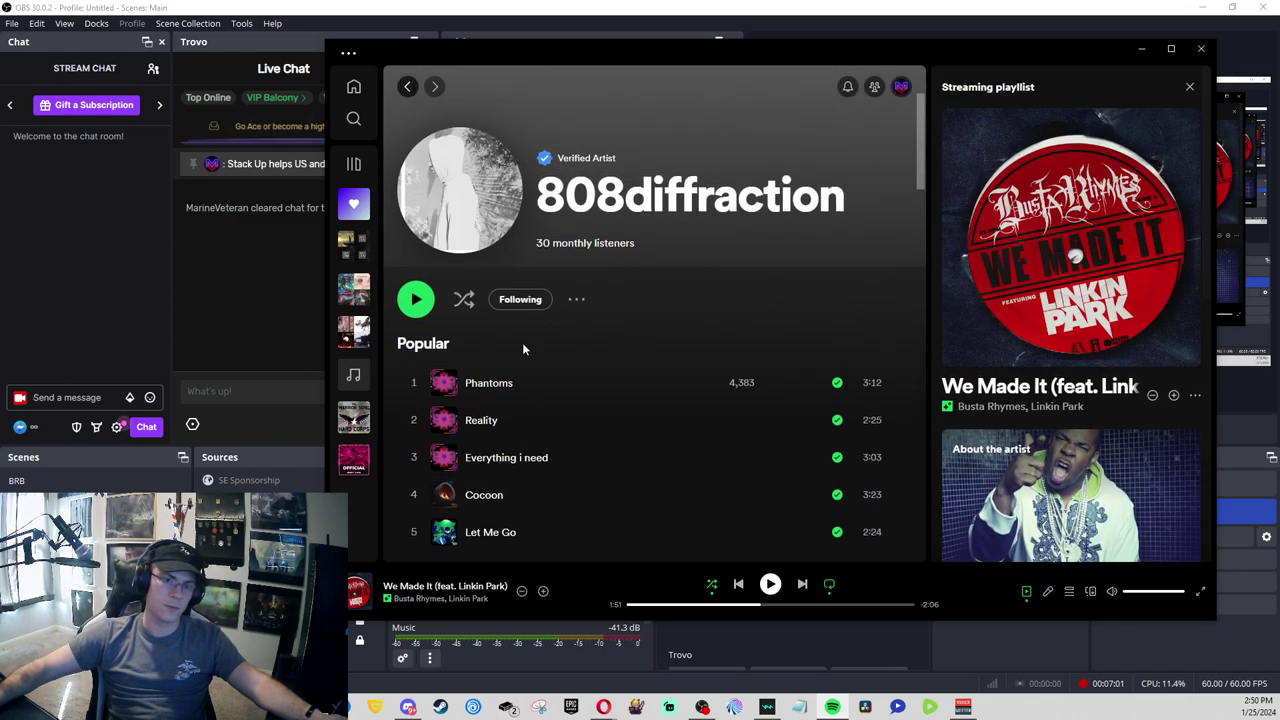
left_click(416, 378)
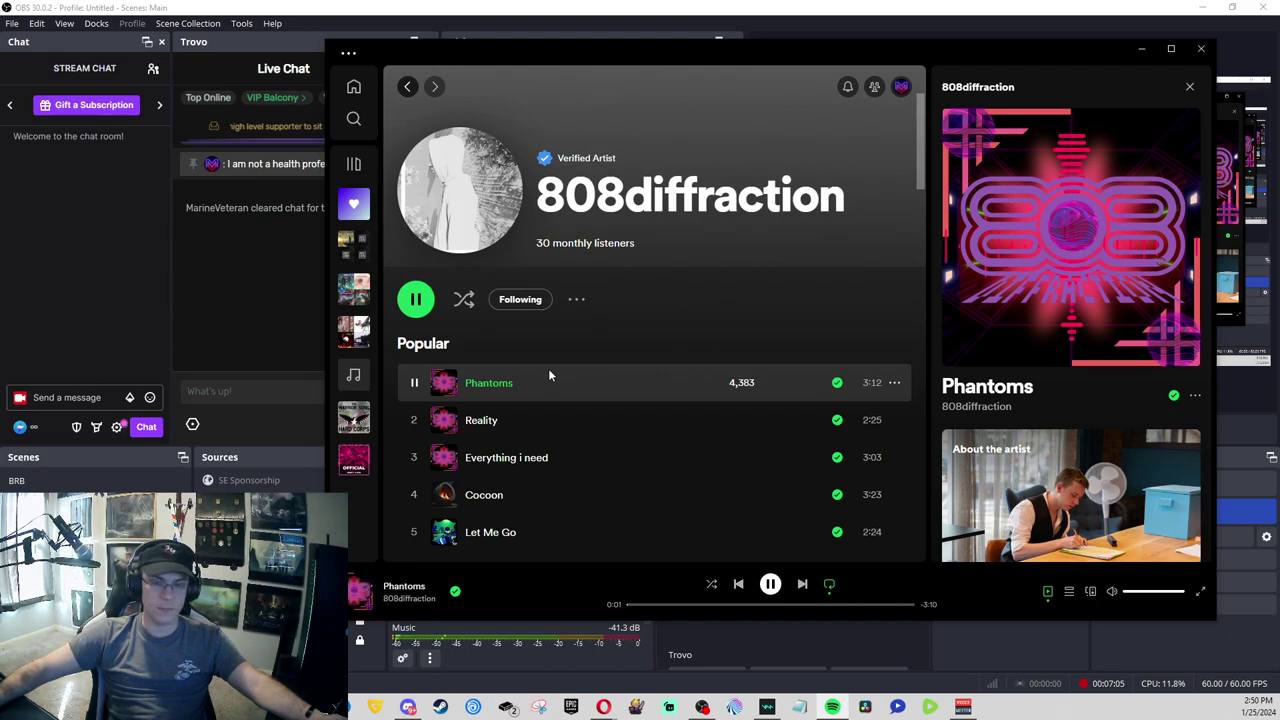
Step: Move the Spotify window aside and send it behind the OBS window
left_click_drag(598, 46, 1024, 46)
scroll(558, 562, "down", 1)
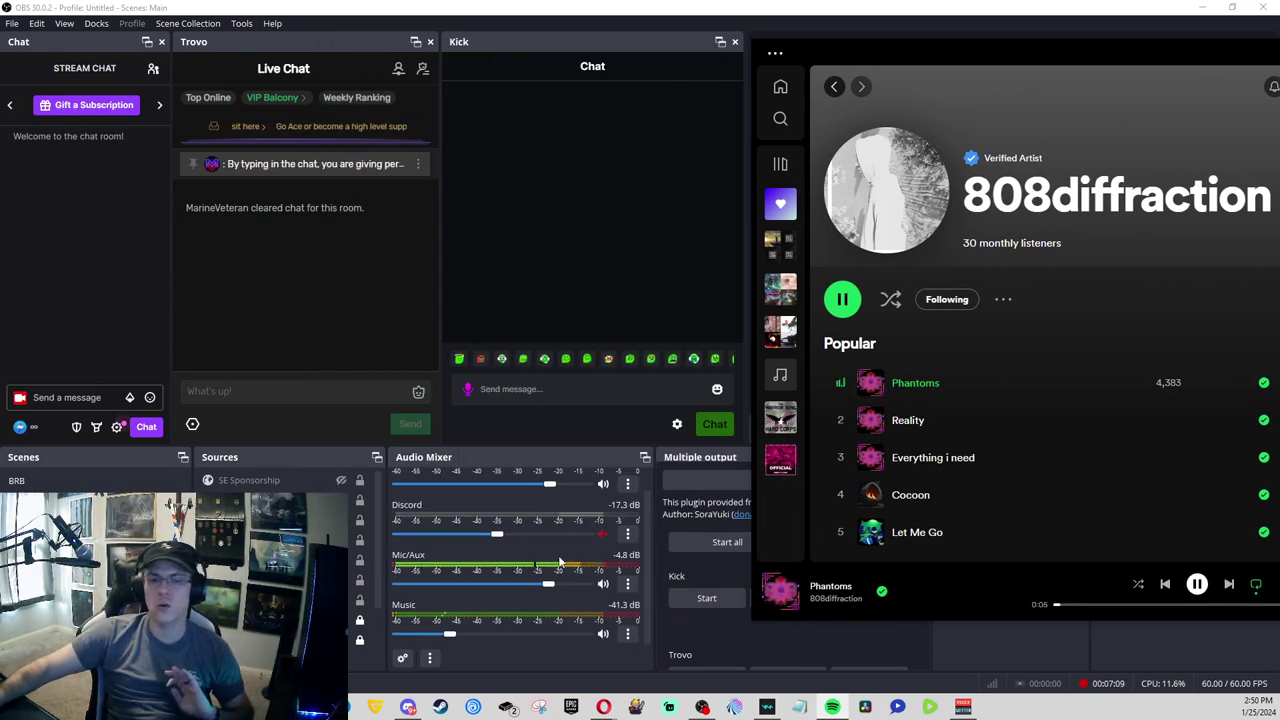
left_click_drag(873, 60, 434, 54)
key("alt+Tab")
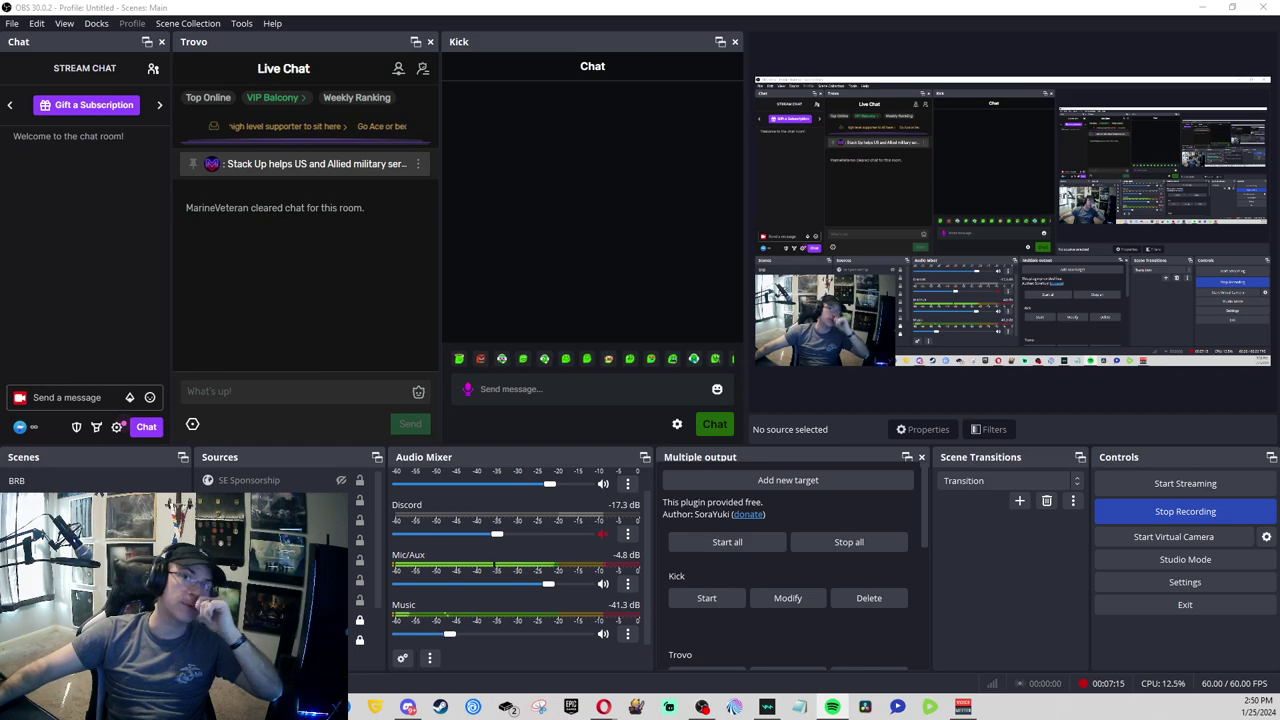
Step: Set Voicemeeter Hardware Input 3 fader to about -18 dB, then hide the mixer behind OBS
left_click_drag(1279, 22, 783, 26)
left_click_drag(373, 429, 348, 252)
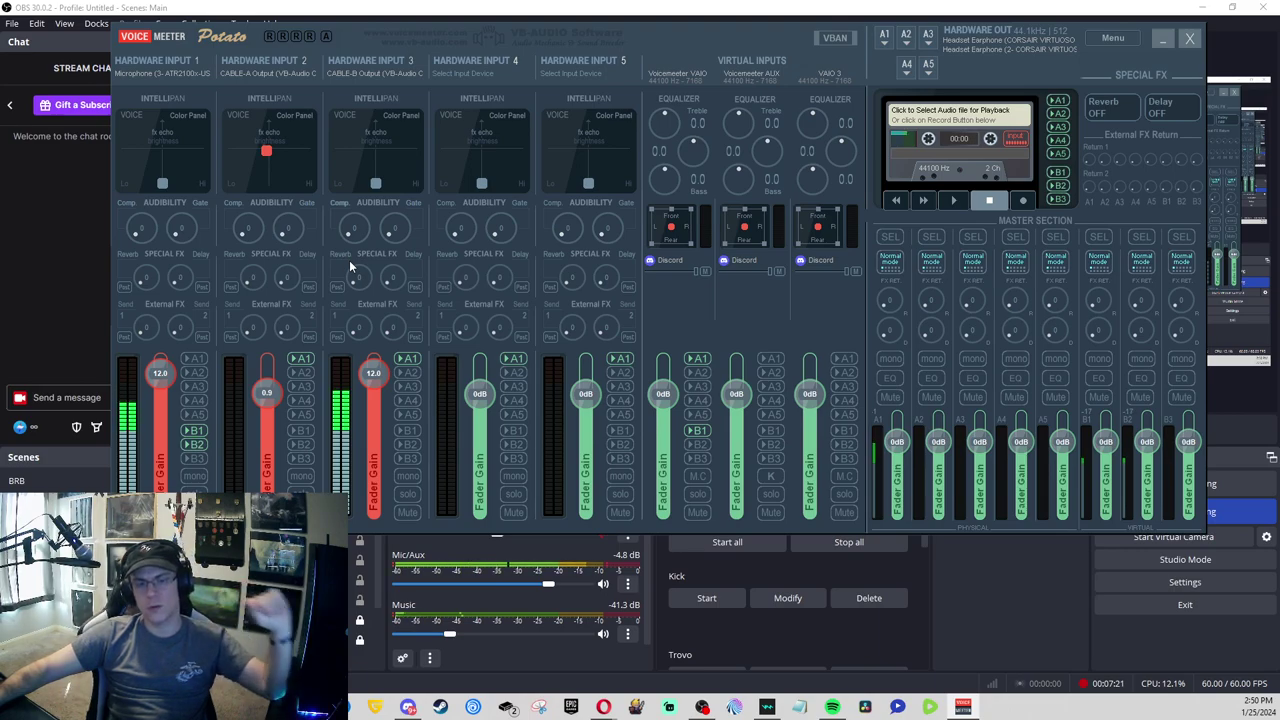
left_click_drag(367, 374, 424, 674)
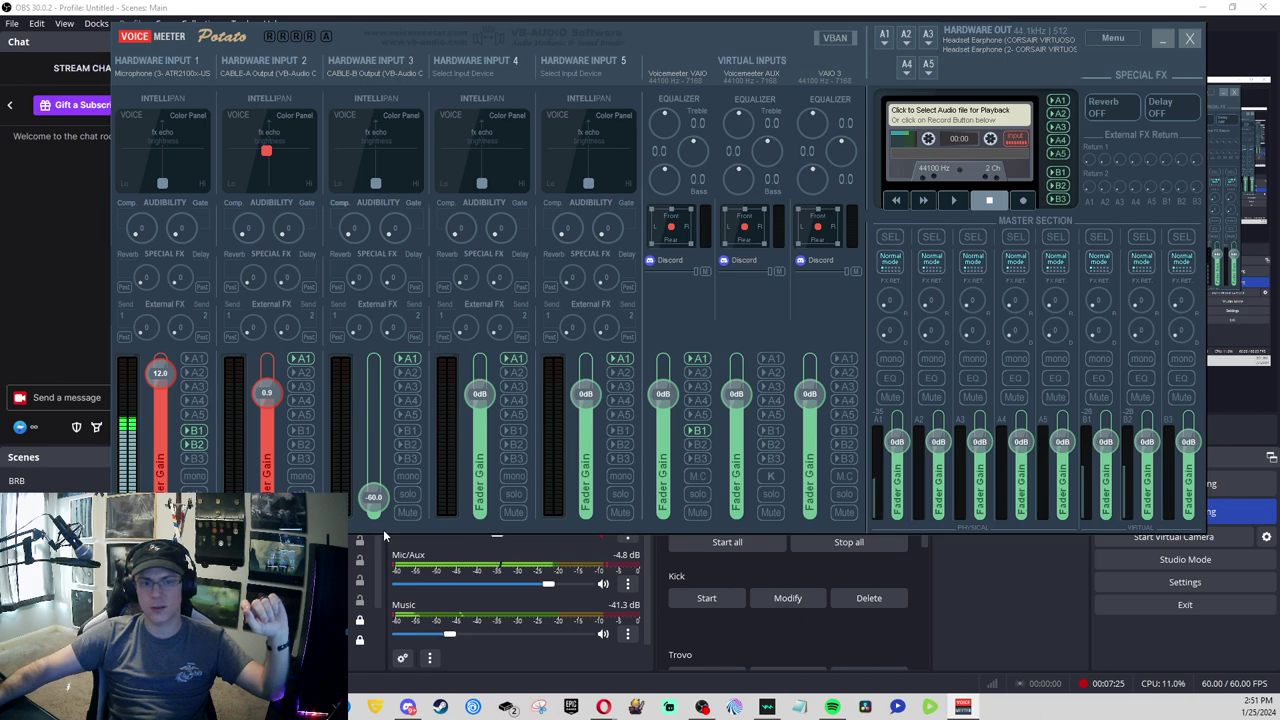
left_click_drag(377, 520, 371, 450)
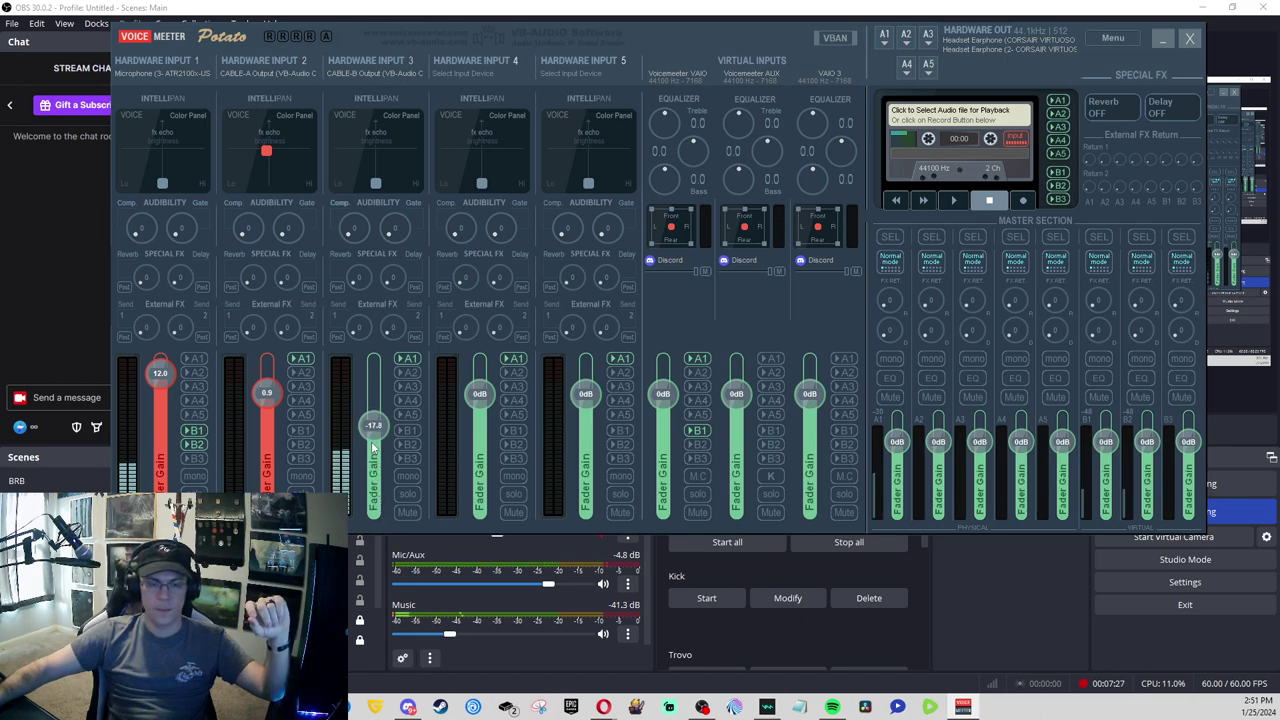
left_click(682, 44)
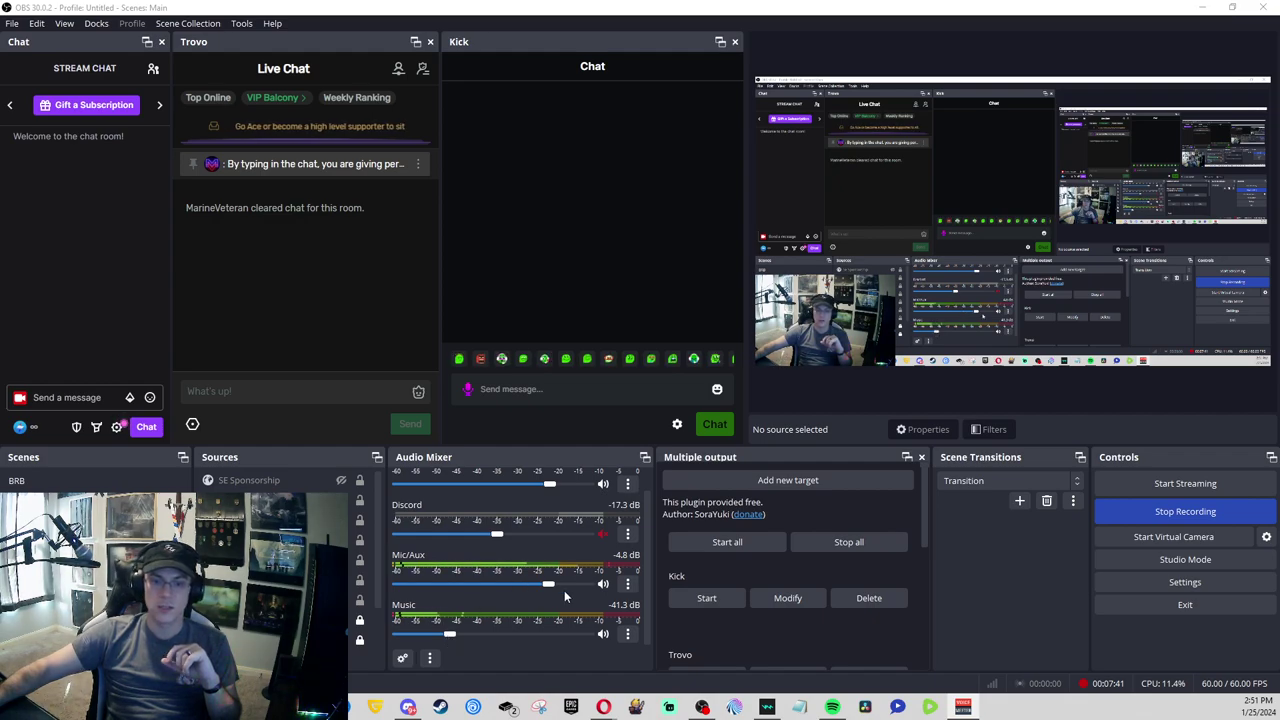
Step: Lower Mic/Aux to -5.3 dB and set the Music fader to about -42.8 dB
mouse_move(548, 584)
left_mouse_down()
mouse_move(440, 584)
mouse_move(567, 570)
mouse_move(545, 560)
left_mouse_up()
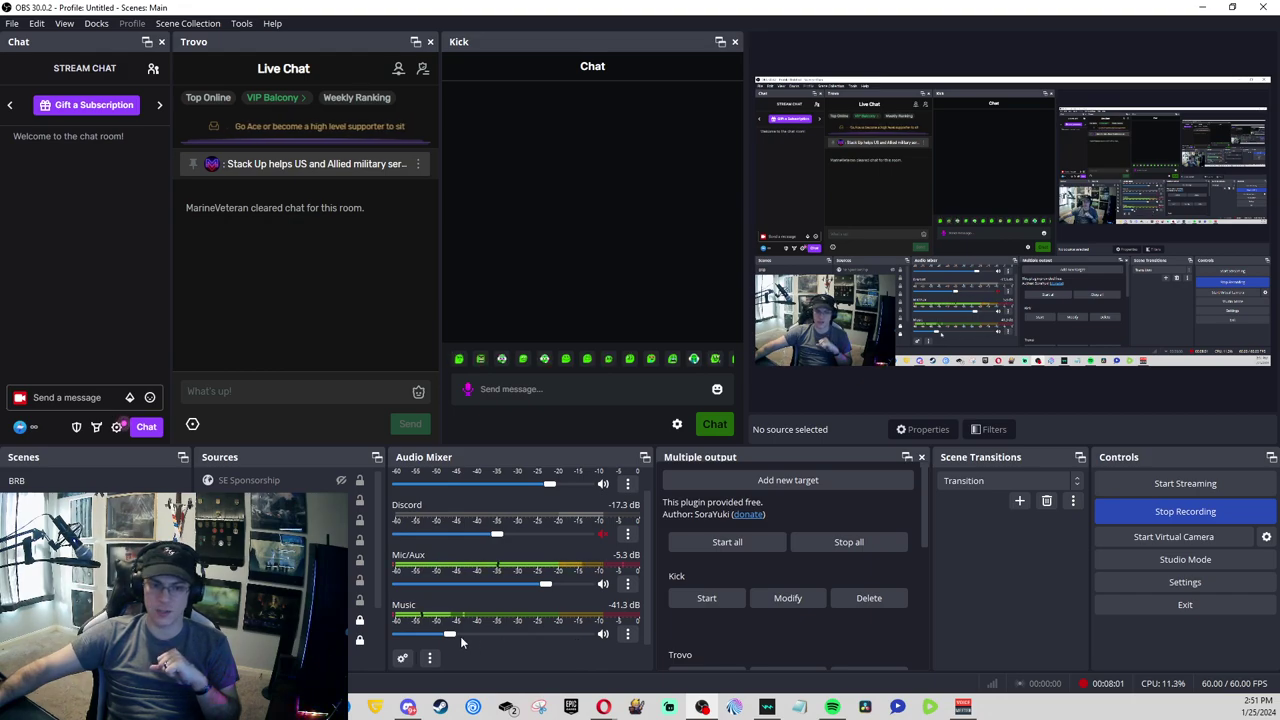
left_click_drag(457, 634, 934, 605)
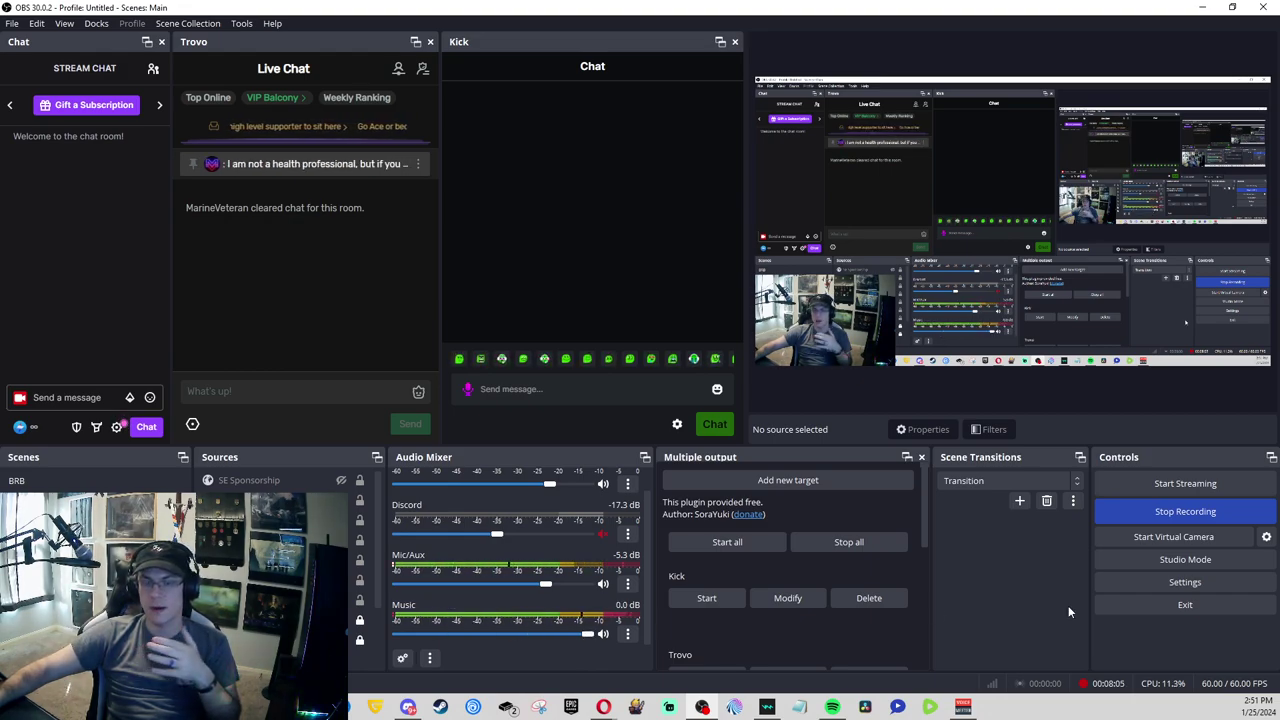
left_click(430, 634)
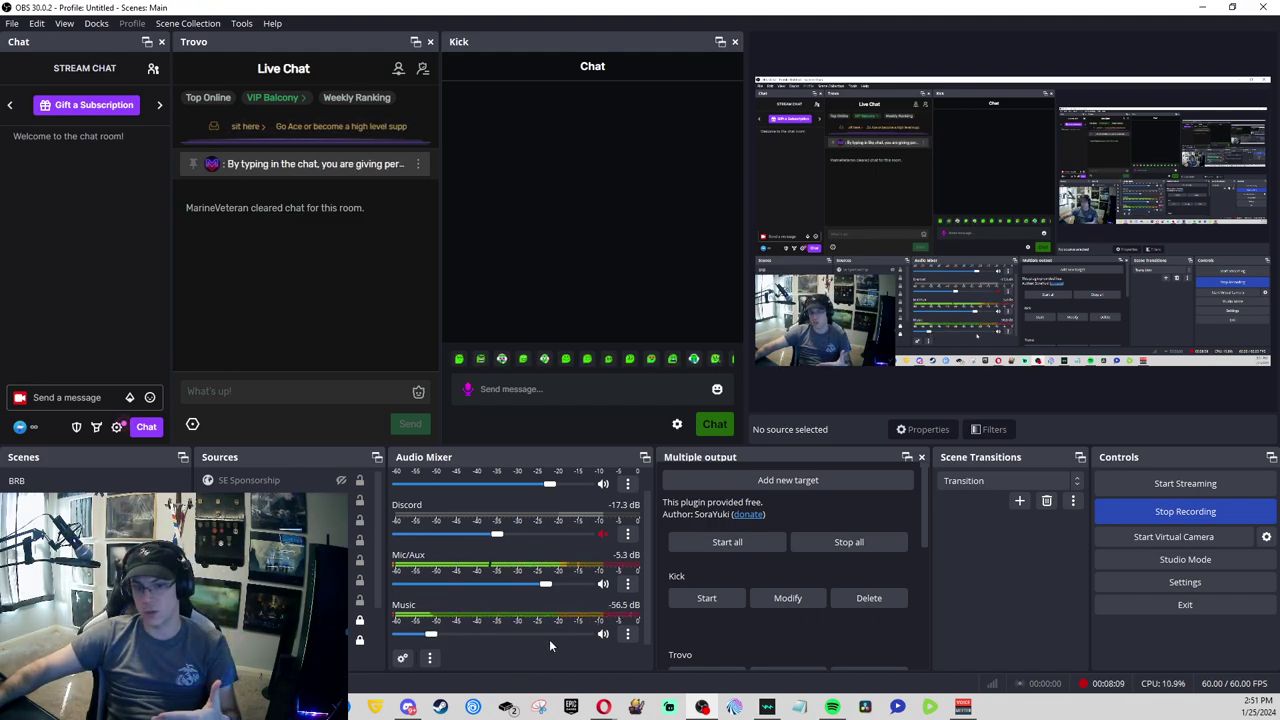
left_click(446, 635)
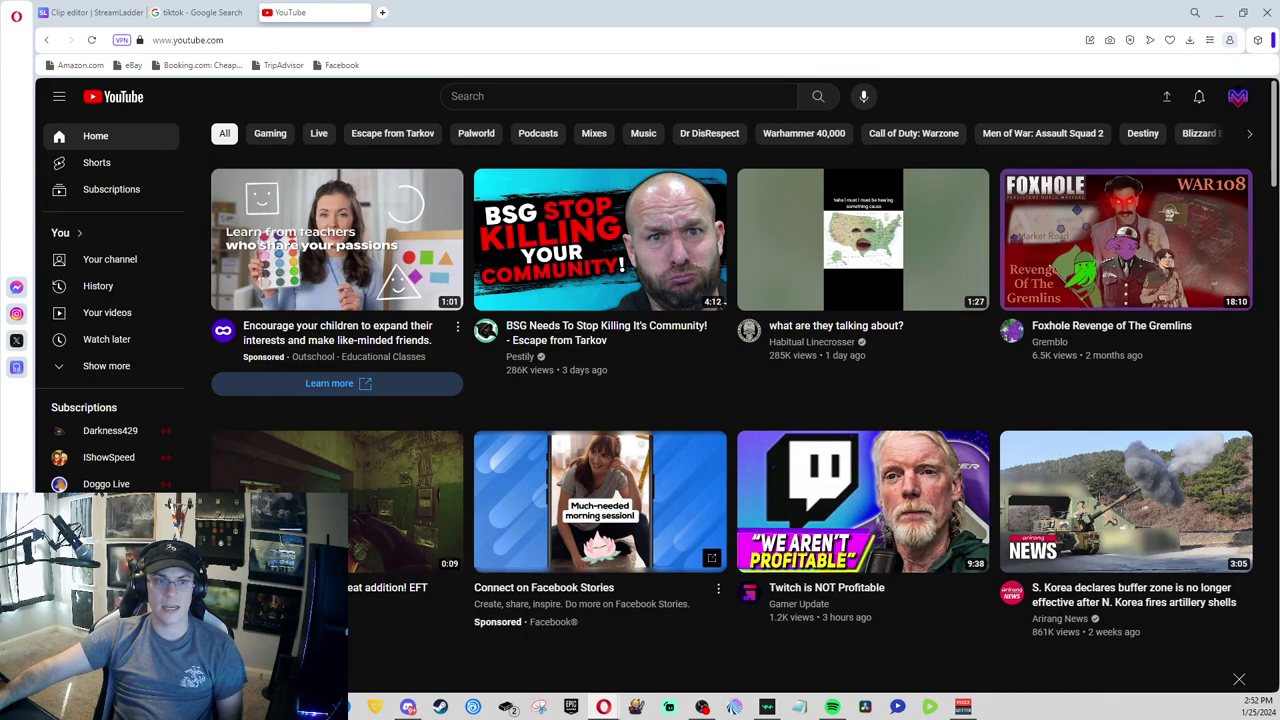
Step: Switch to the StreamLadder clip editor tab and dismiss the clip URL autofill suggestion
left_click(117, 10)
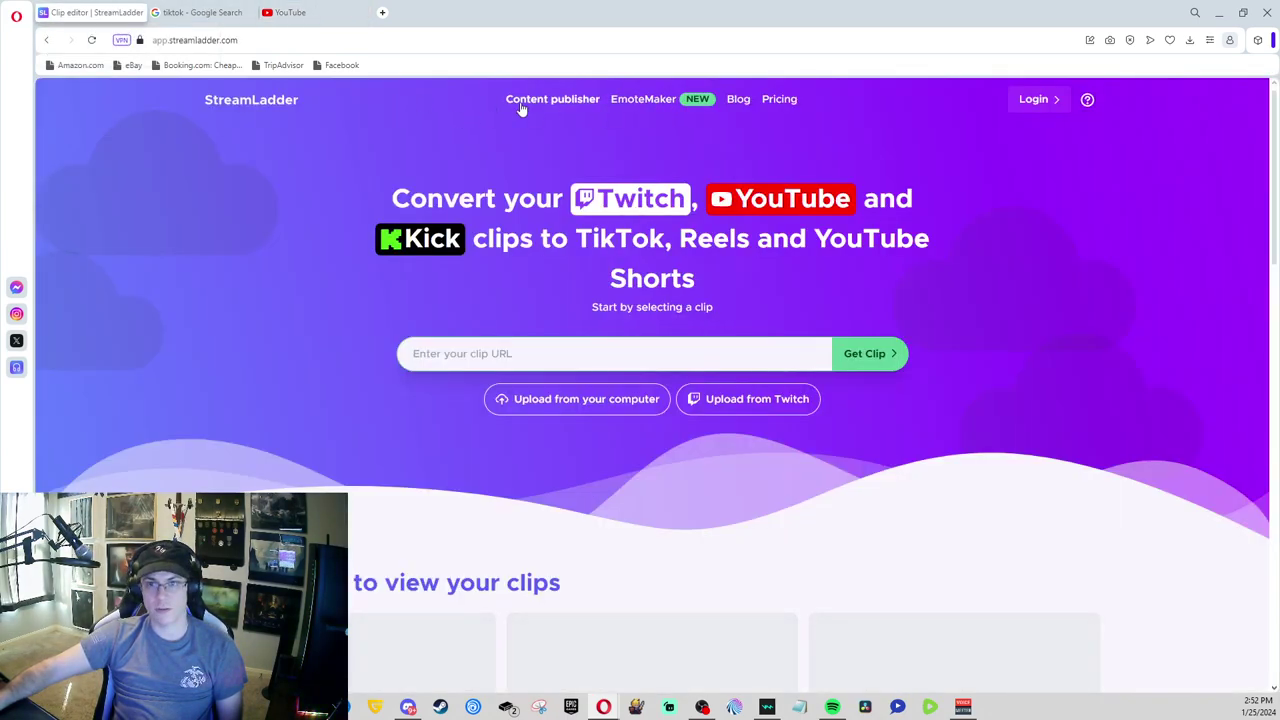
left_click(408, 352)
left_click(335, 279)
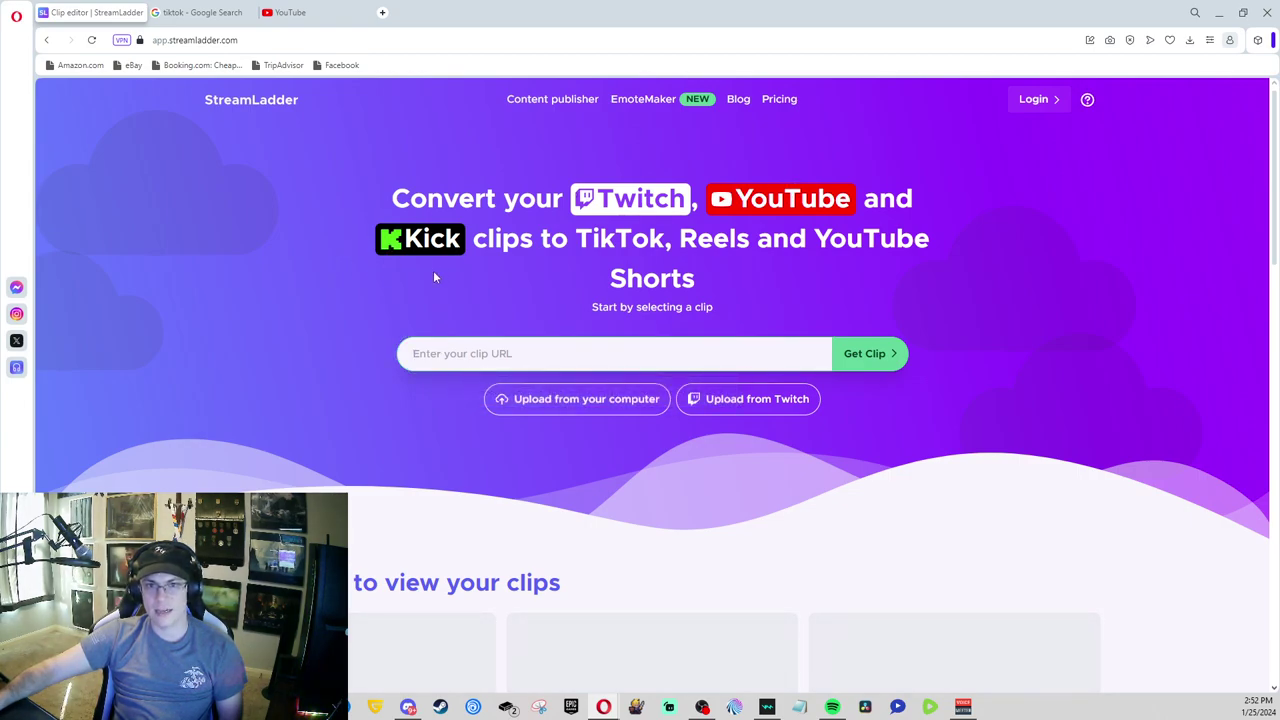
Step: Highlight the words TikTok, Reels and YouTube Shorts in the page heading
double_click(600, 238)
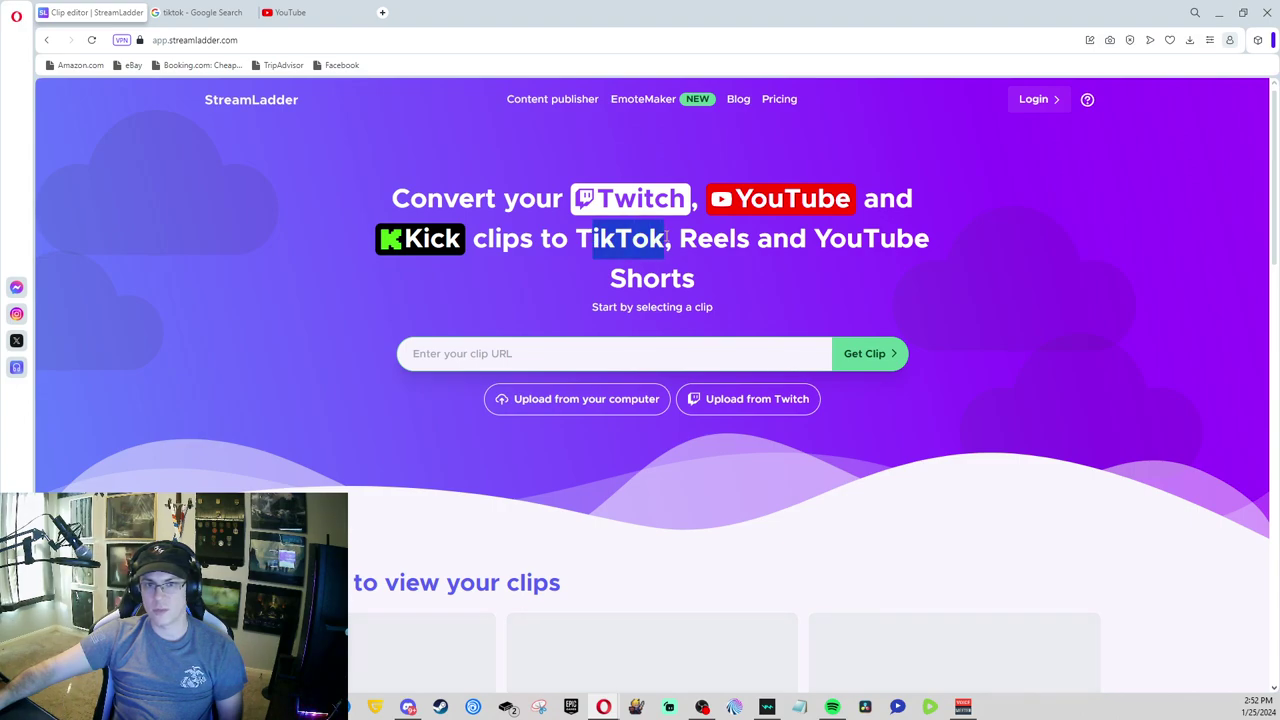
double_click(714, 238)
left_click_drag(818, 242, 828, 271)
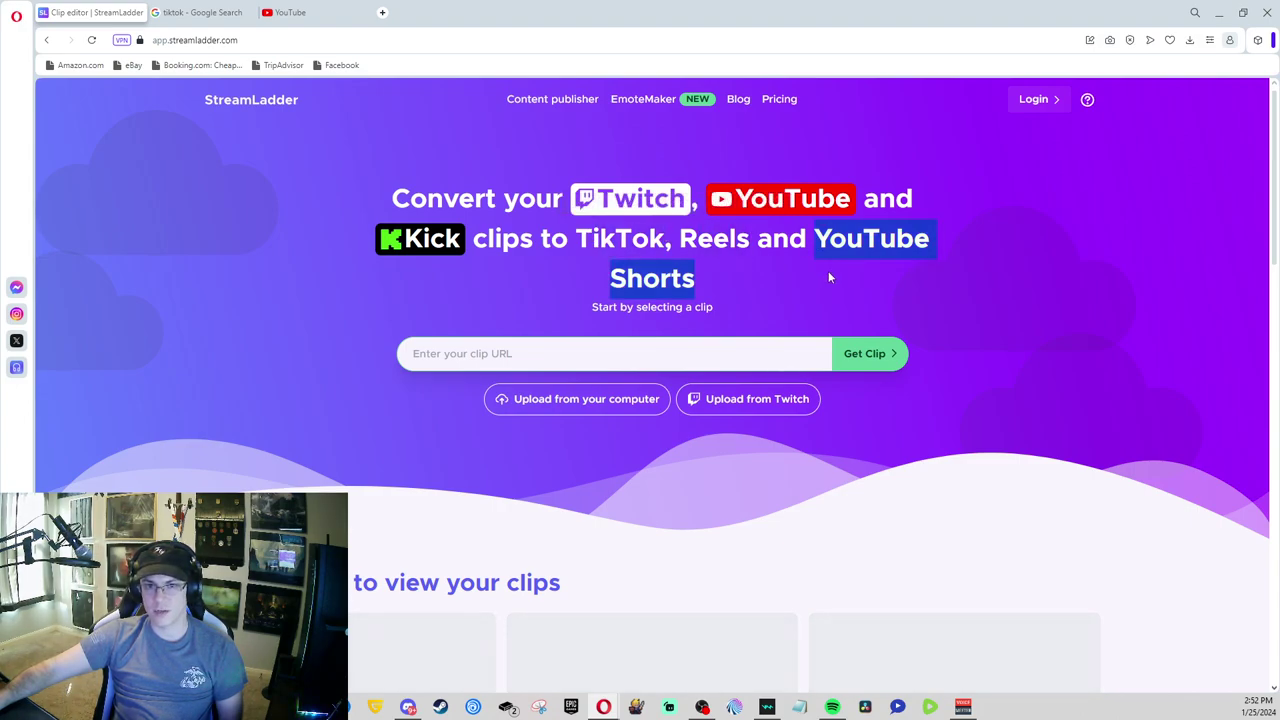
left_click(596, 232)
left_click_drag(578, 231, 698, 280)
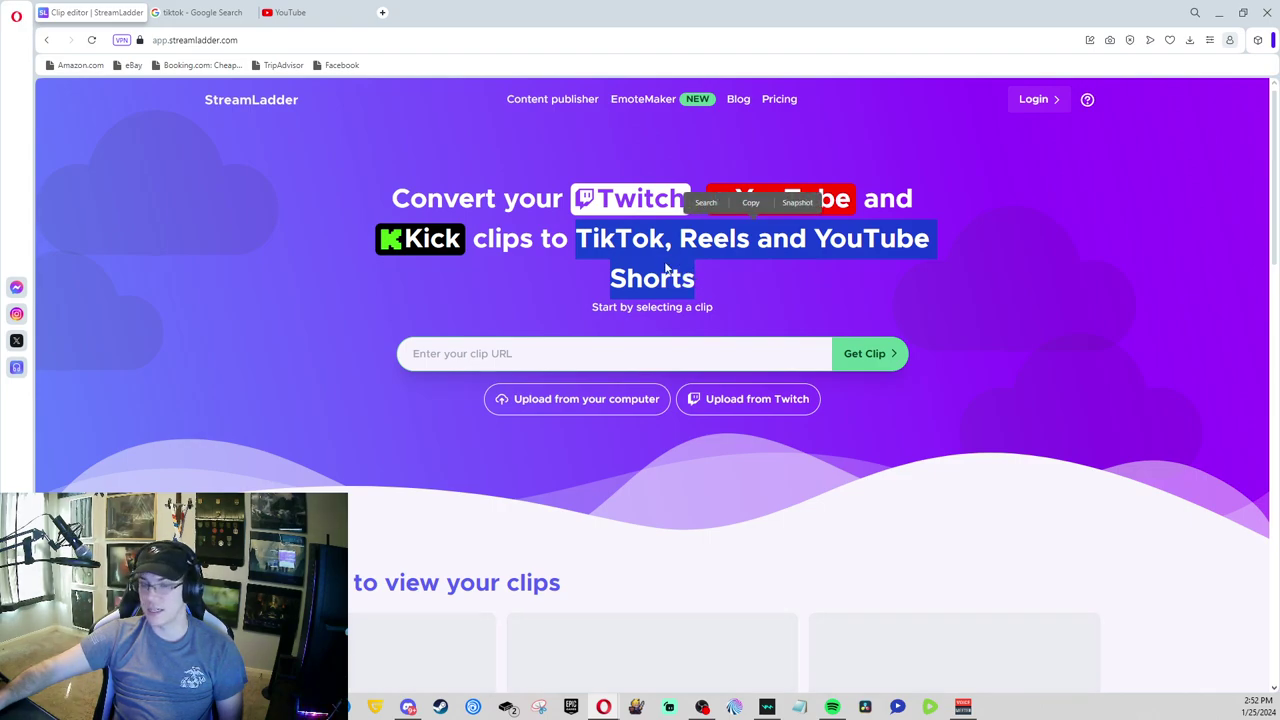
left_click(666, 267)
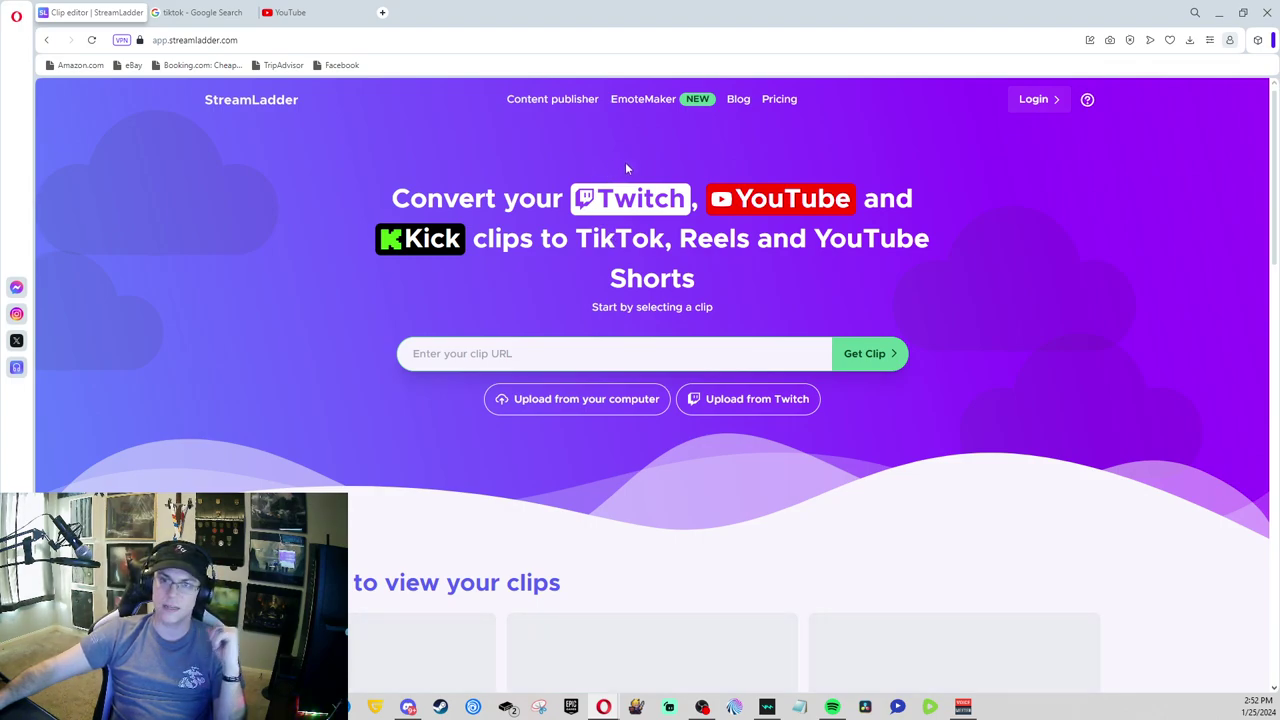
Step: Scroll down to the 'Please login to view your clips' section and back to the top
left_click(1036, 100)
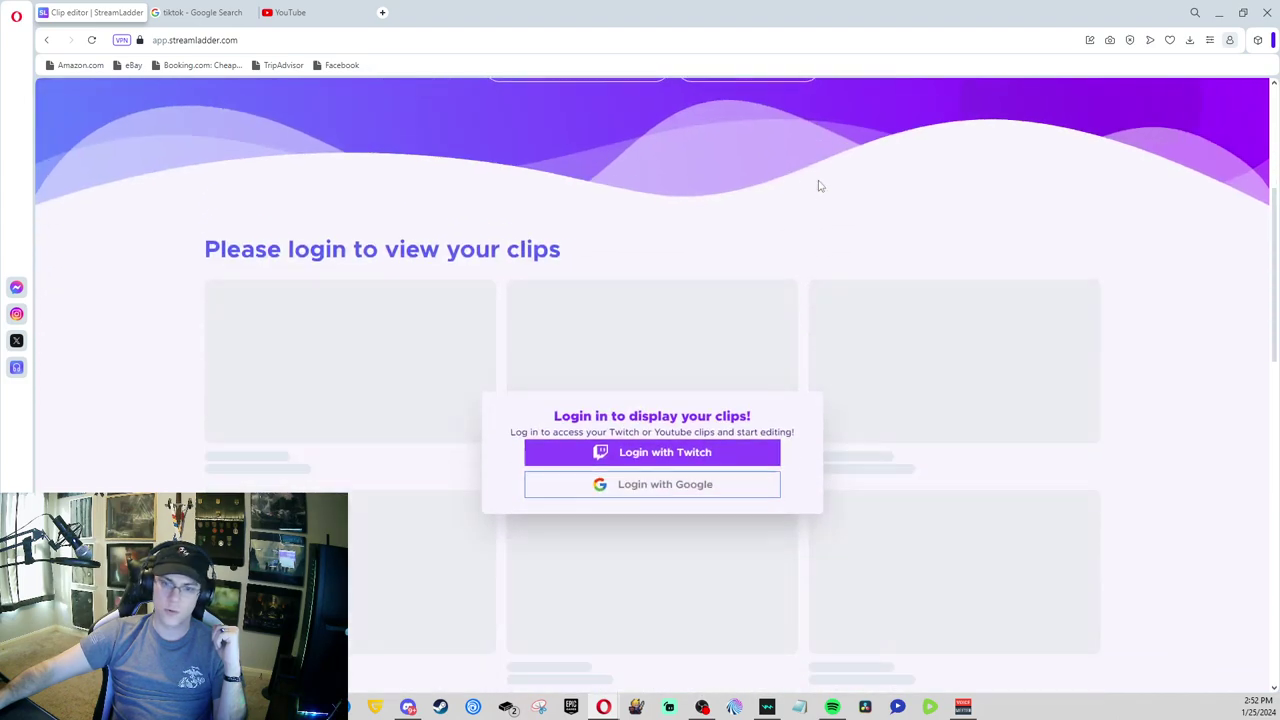
scroll(652, 390, "down", 2)
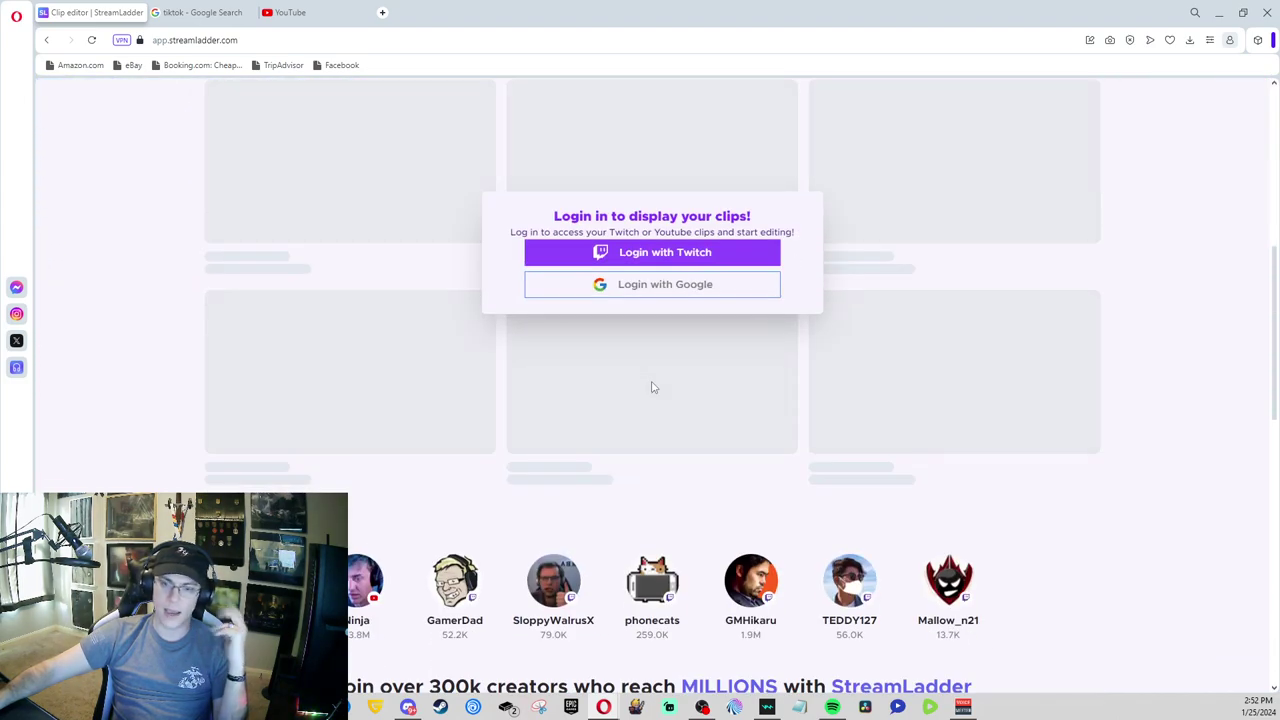
scroll(652, 387, "up", 6)
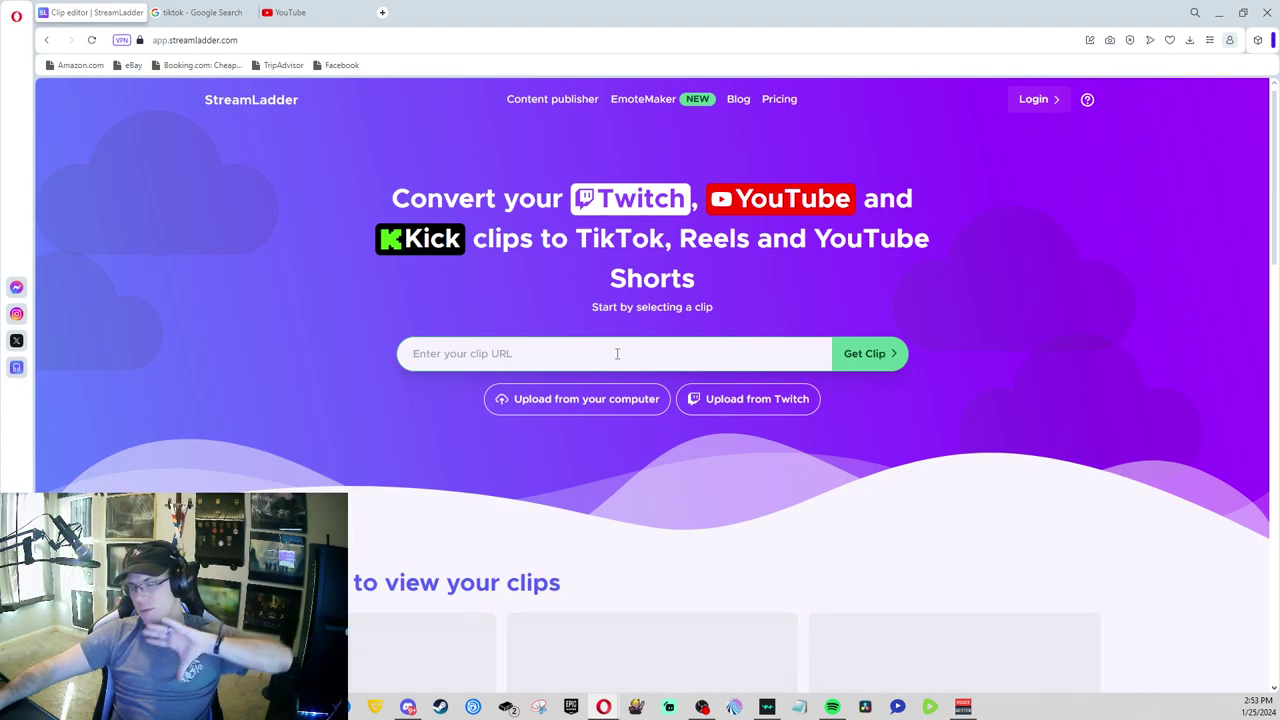
Step: Log in to StreamLadder with Twitch and dismiss the login success and new-feature pop-ups
left_click(1030, 99)
left_click(646, 398)
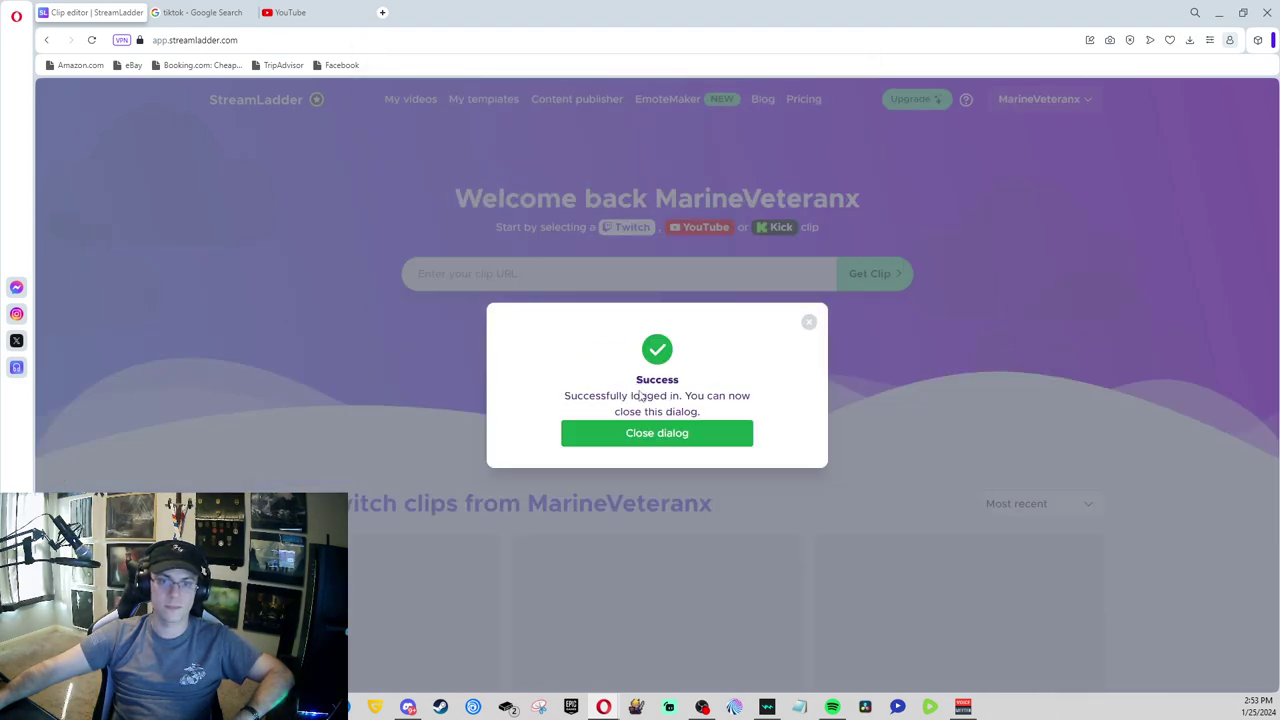
left_click(711, 431)
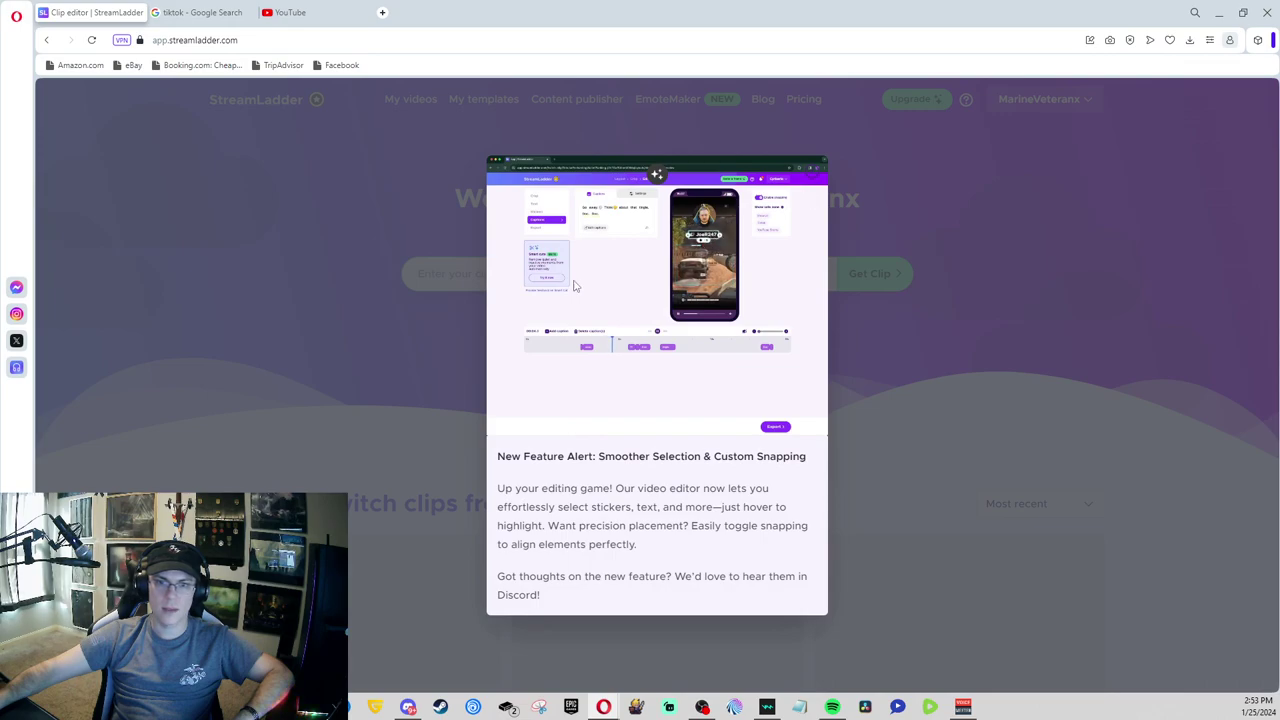
left_click(852, 278)
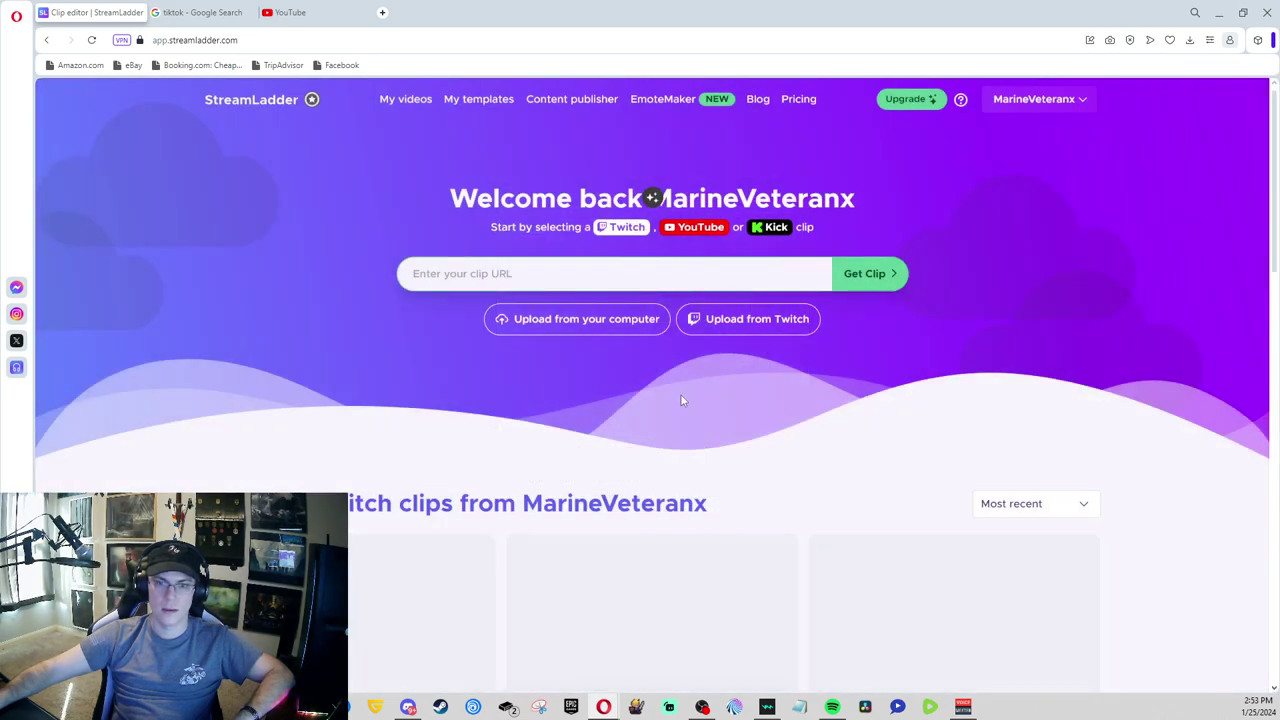
Step: Check My templates and My videos, ending on the saved template Trucks Yeeting Things
left_click(465, 103)
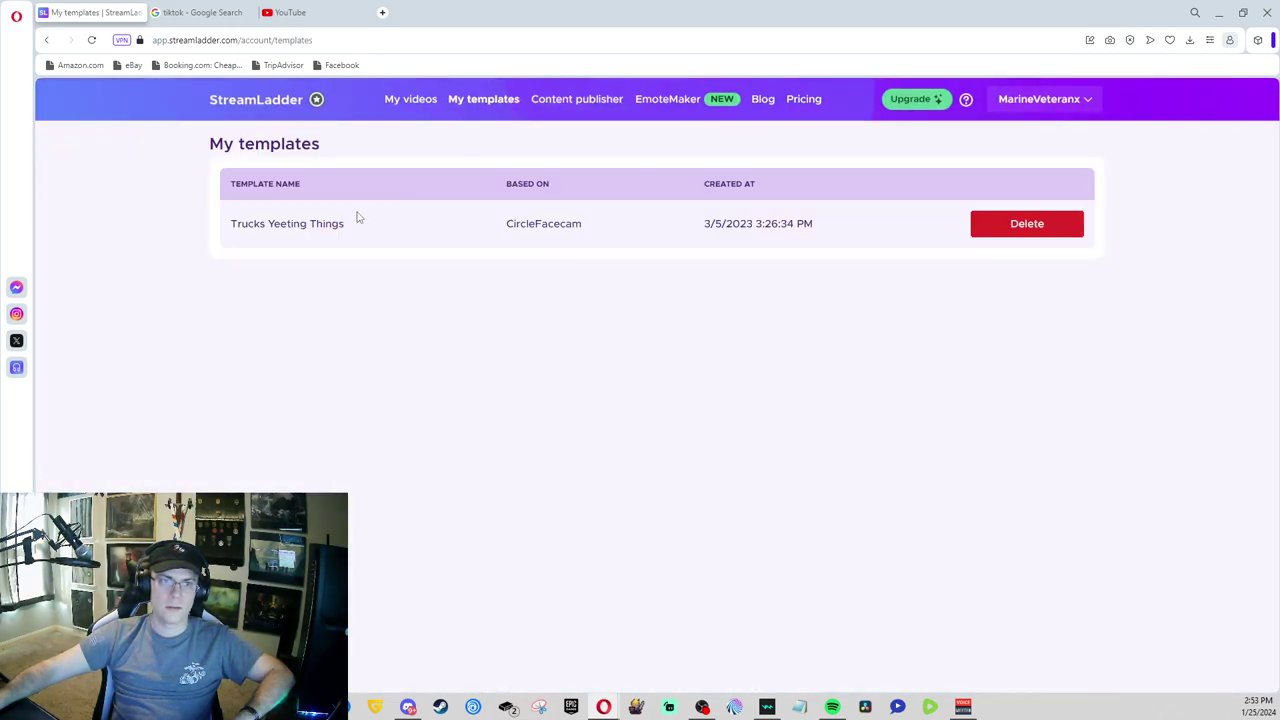
left_click(433, 99)
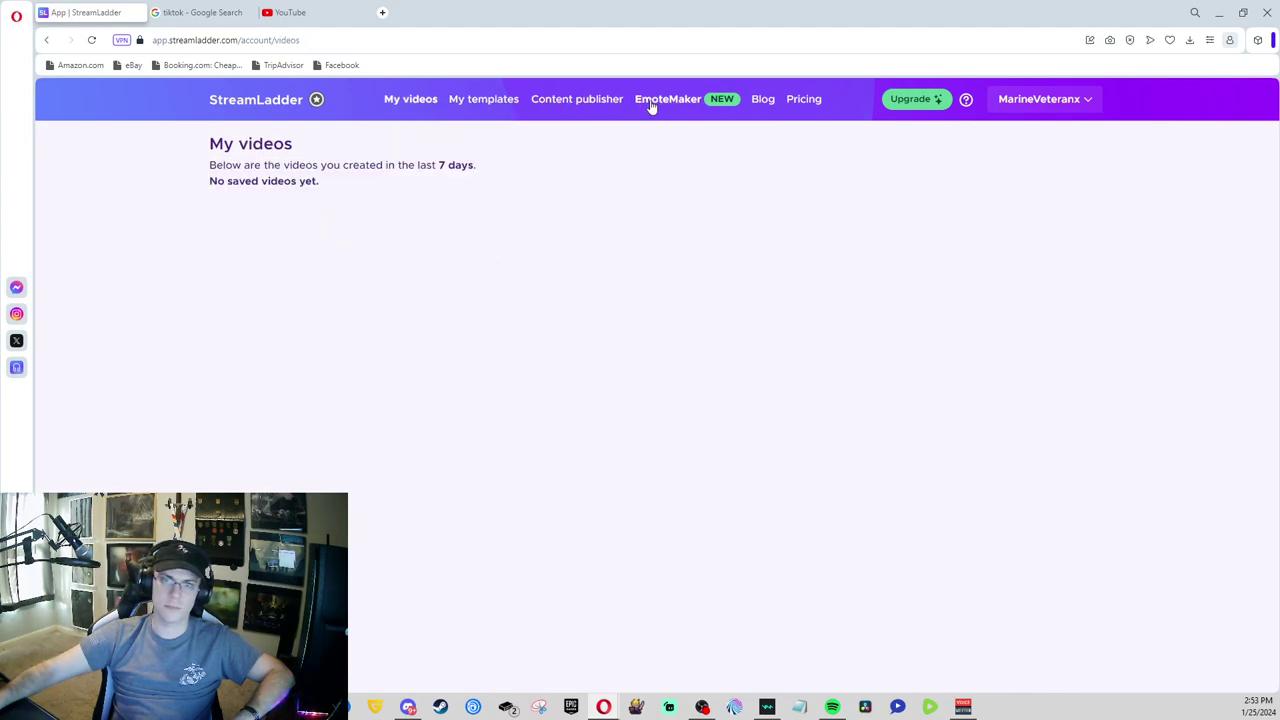
left_click(1006, 104)
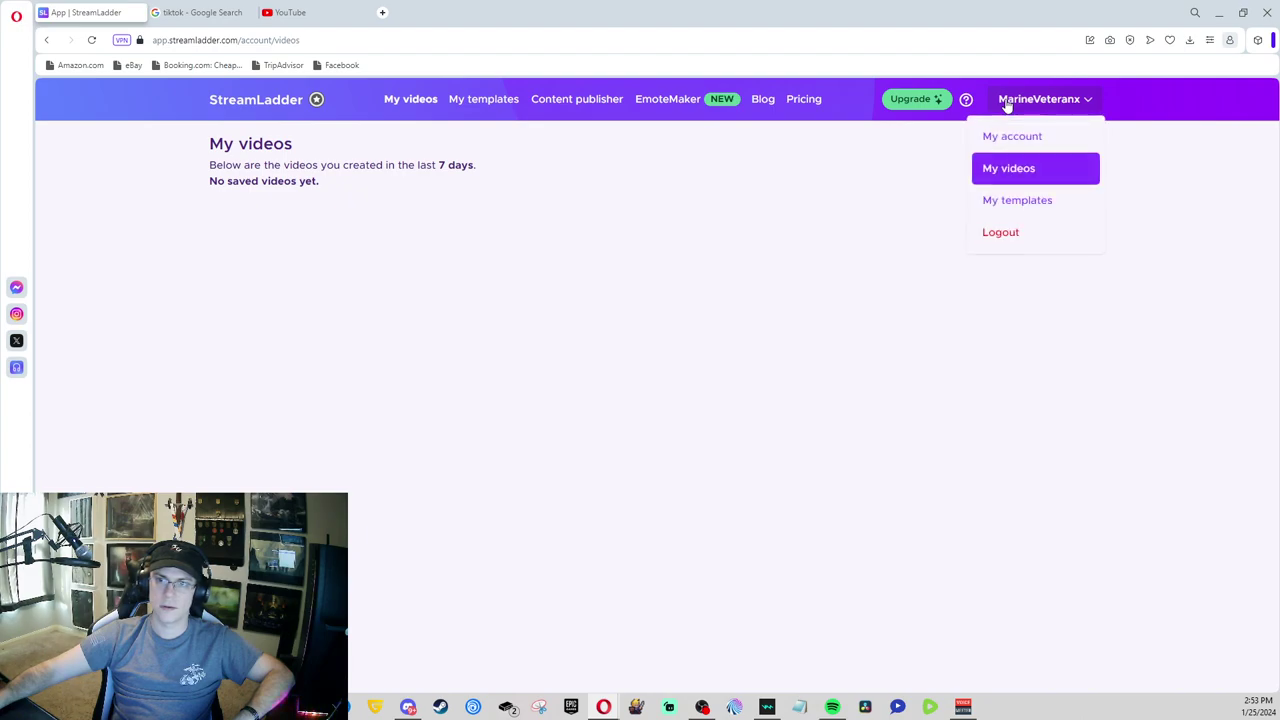
left_click(1018, 200)
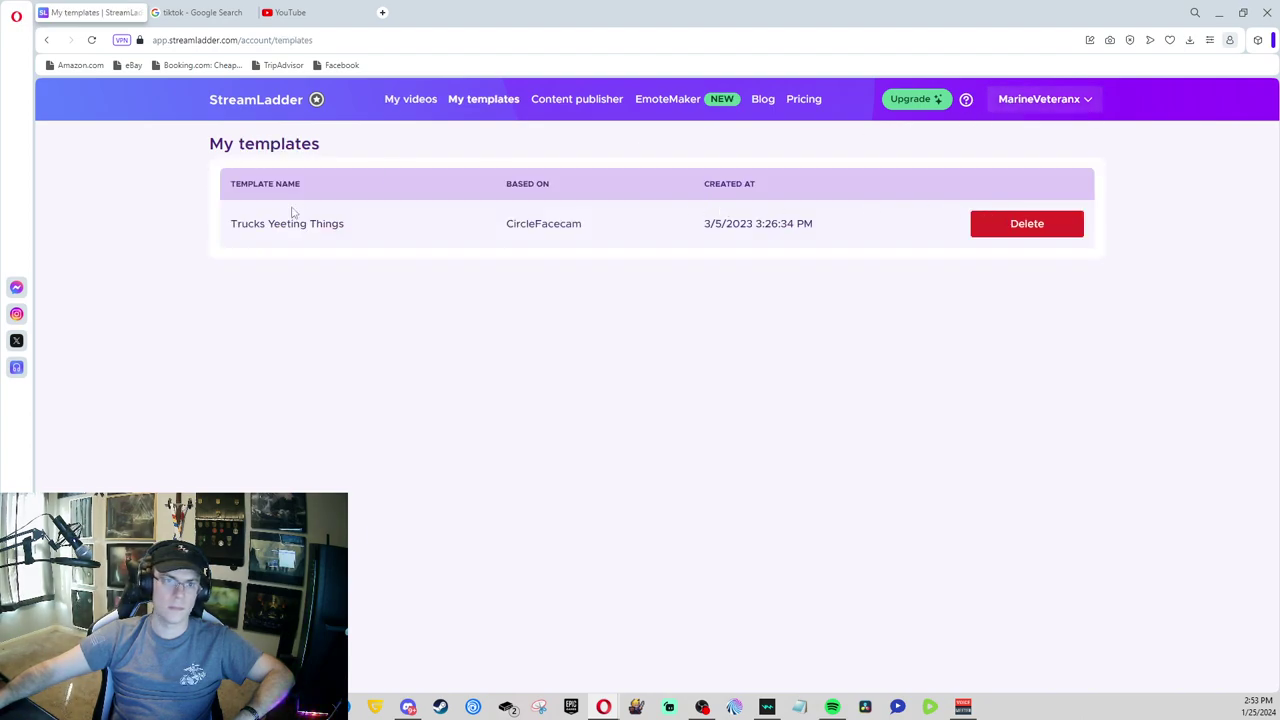
Step: Return to the StreamLadder welcome home page and scroll through it
left_click(238, 103)
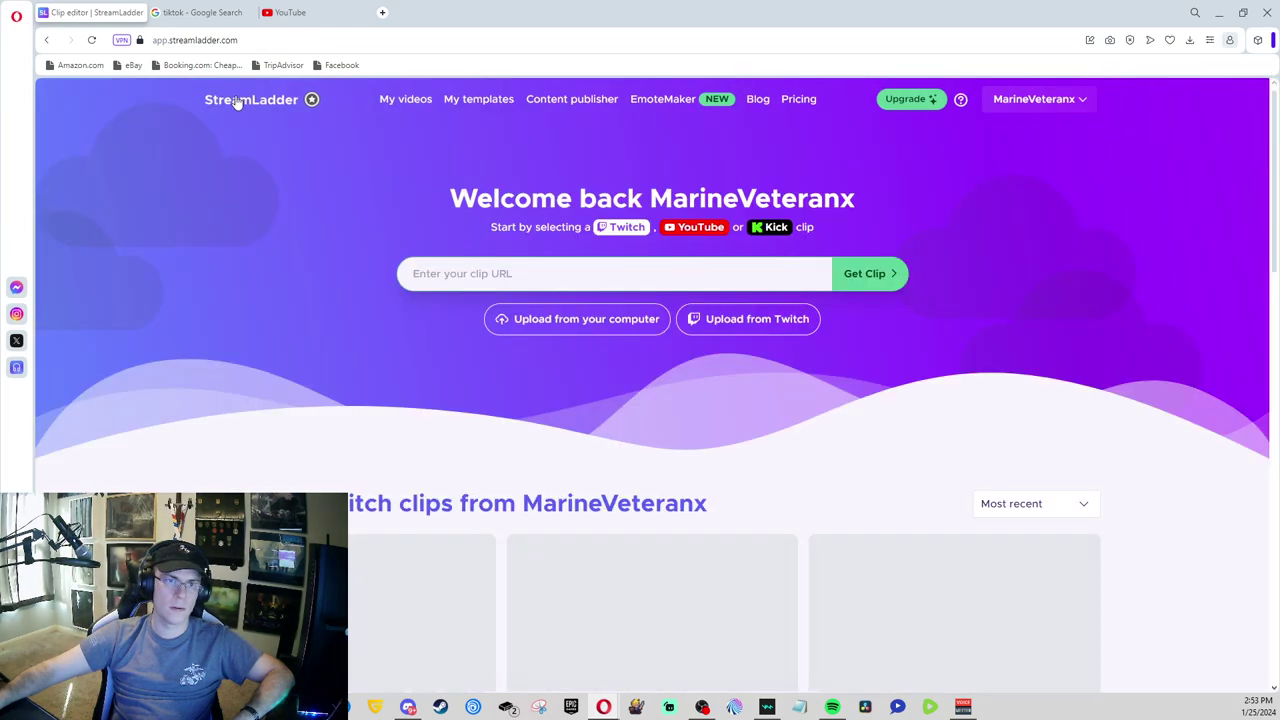
scroll(660, 290, "down", 1)
scroll(711, 266, "down", 3)
scroll(713, 263, "up", 4)
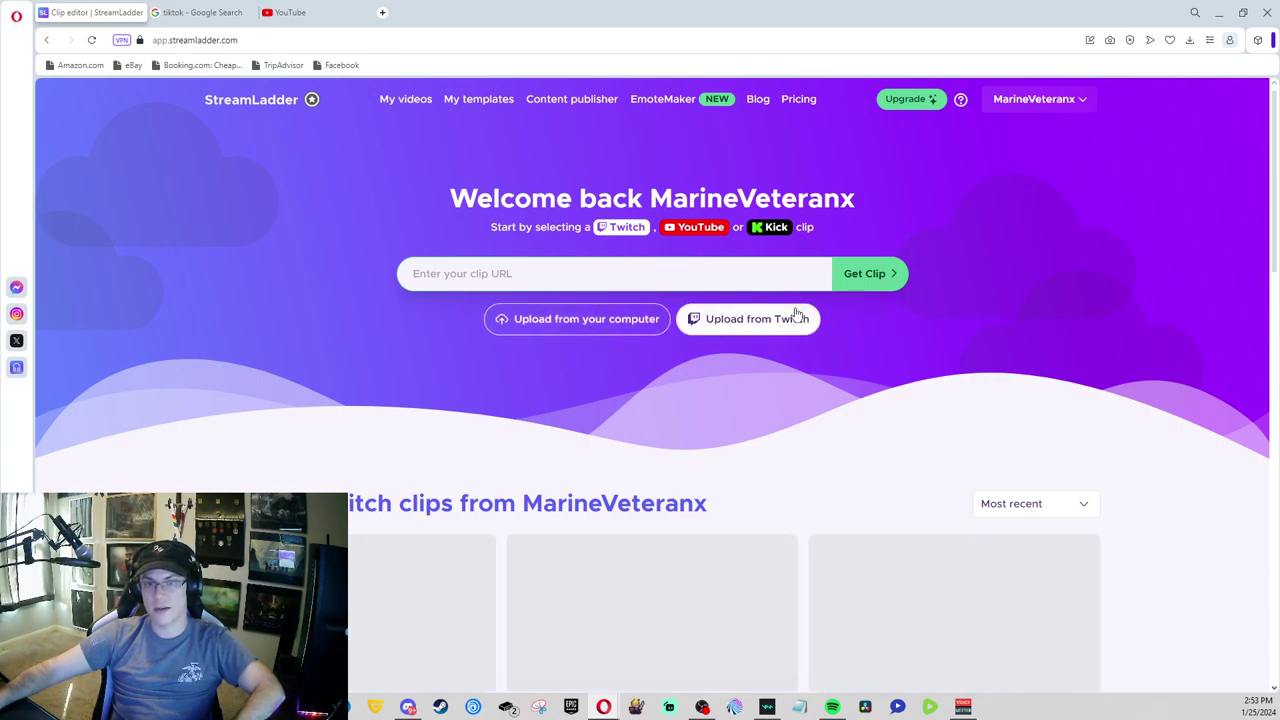
Step: Upload the 13-second 'Get over here' video from the computer into StreamLadder
left_click(612, 324)
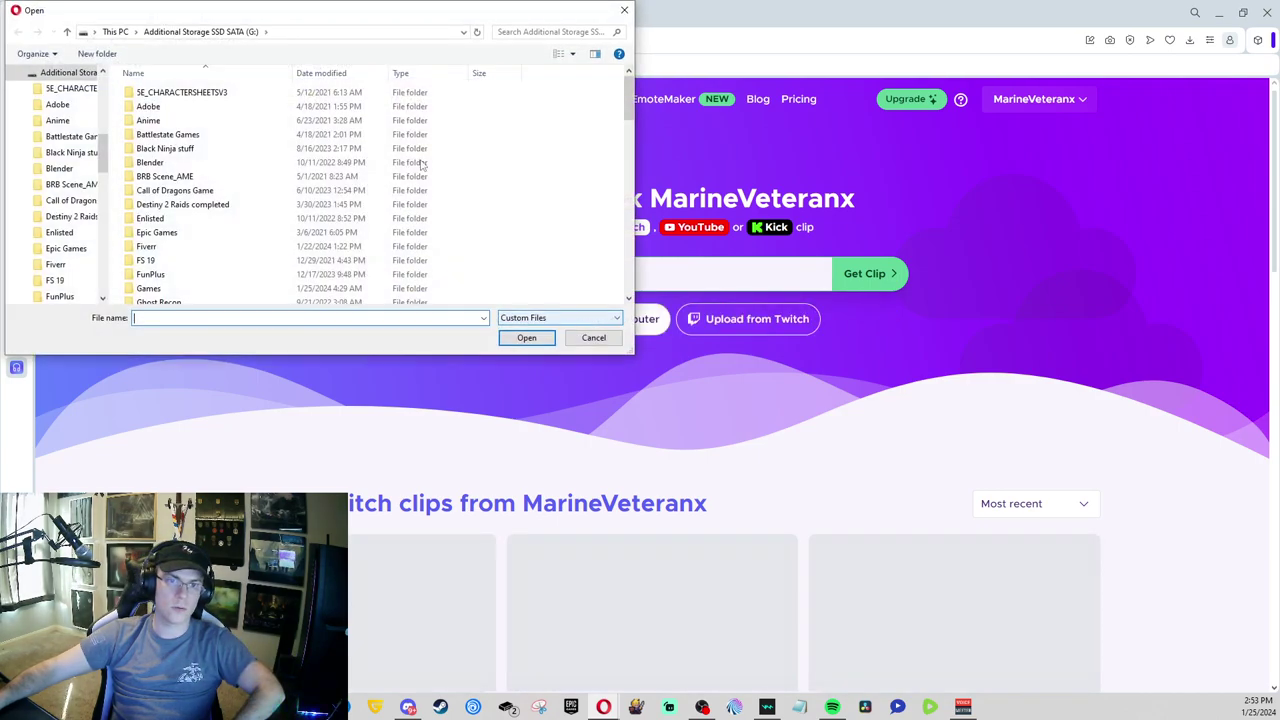
key("Escape")
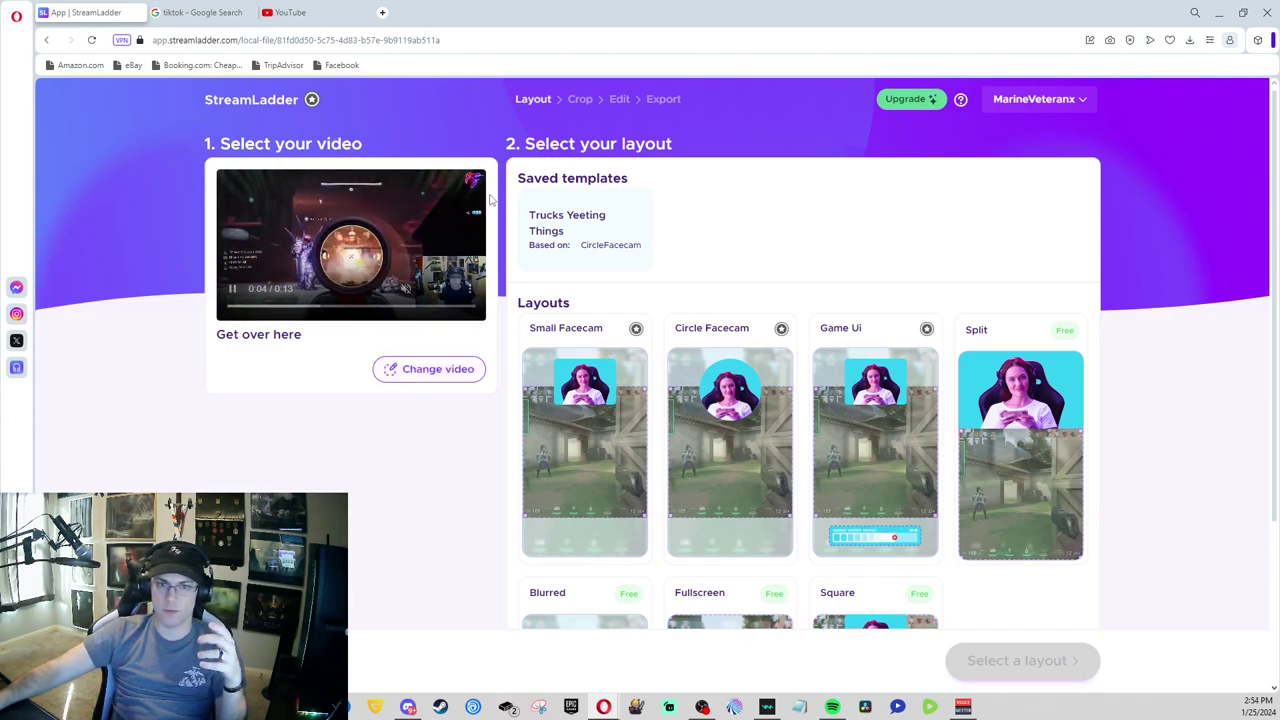
Step: Pick the Square card from the Layouts grid and continue to the facecam crop step
scroll(483, 197, "down", 2)
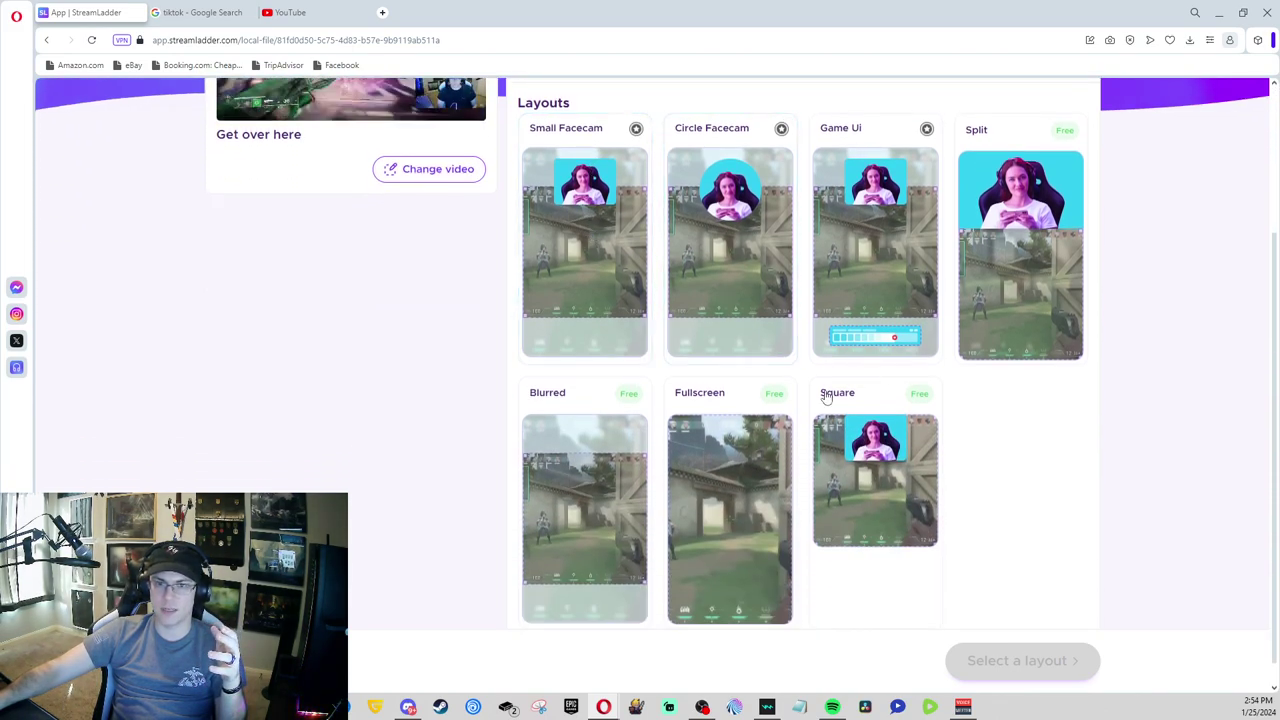
scroll(670, 230, "up", 1)
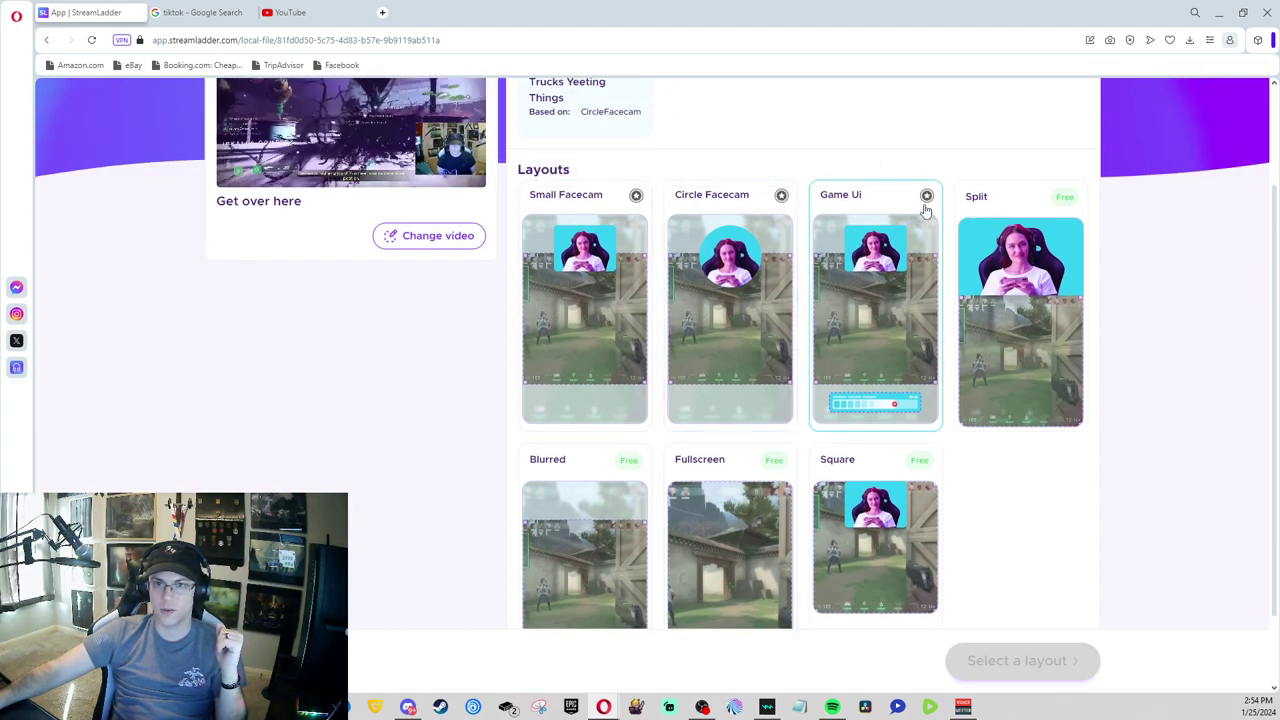
scroll(1068, 275, "down", 1)
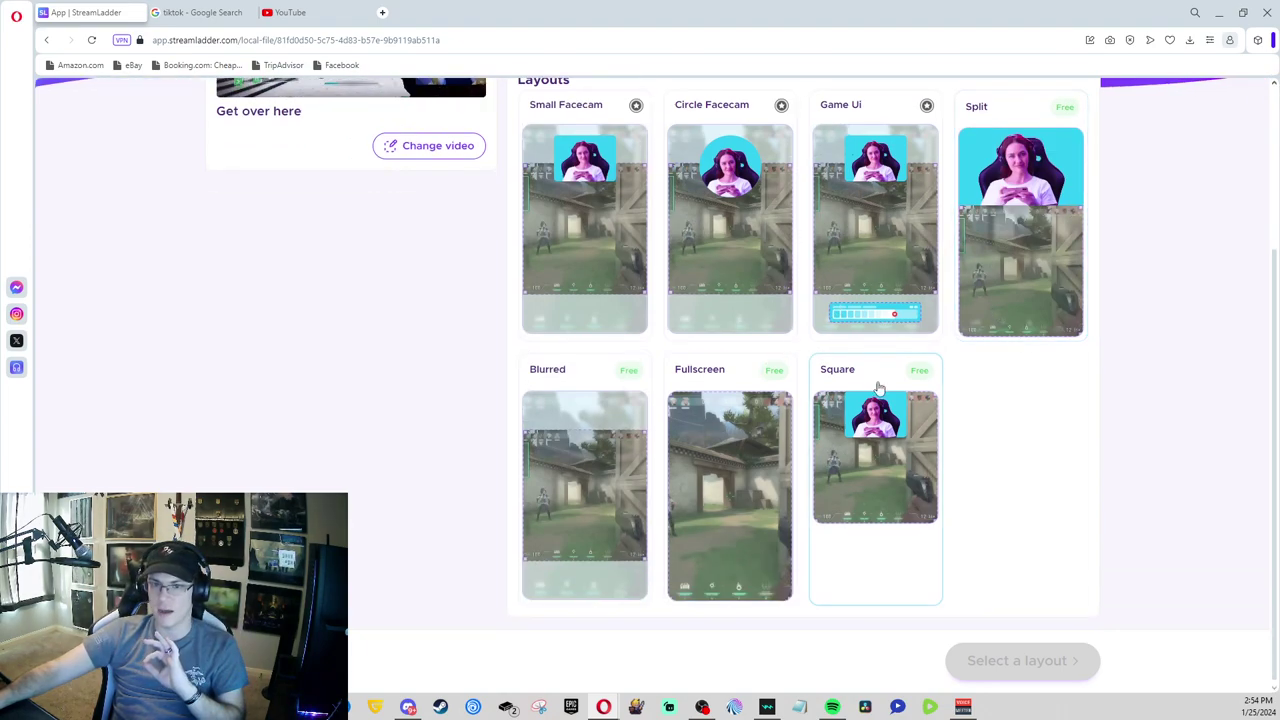
scroll(1030, 390, "up", 2)
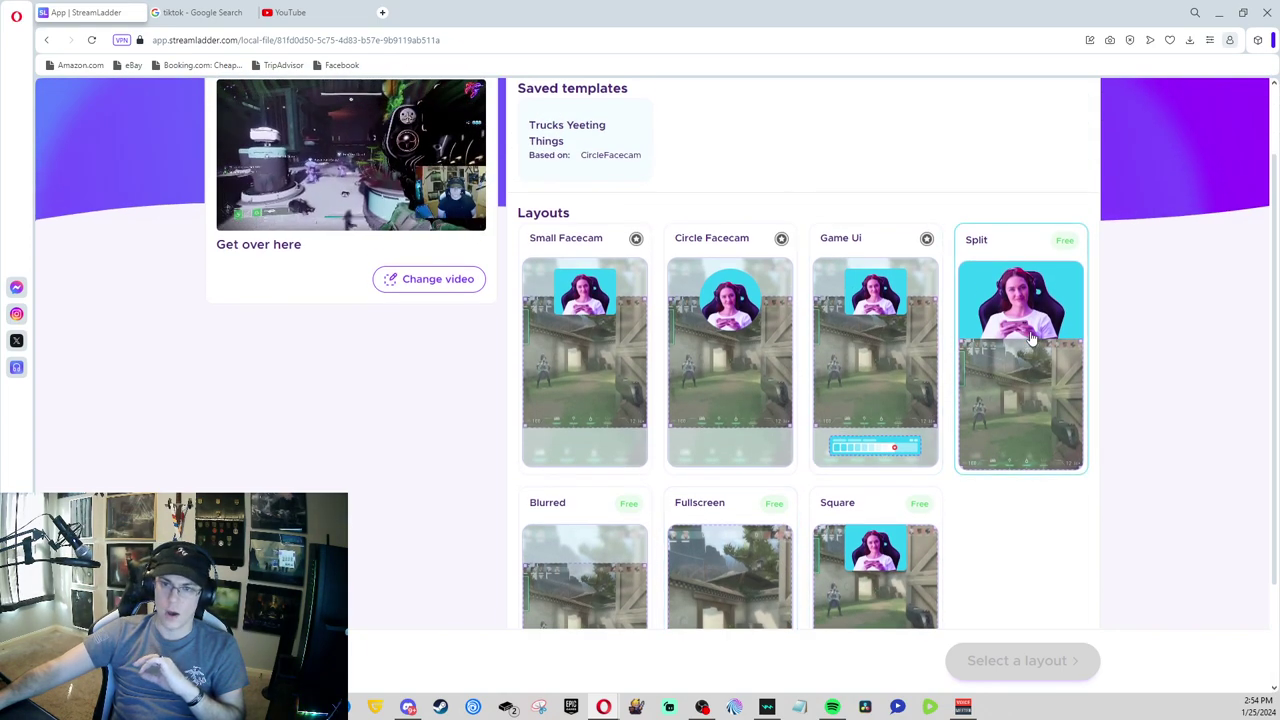
scroll(1016, 390, "down", 1)
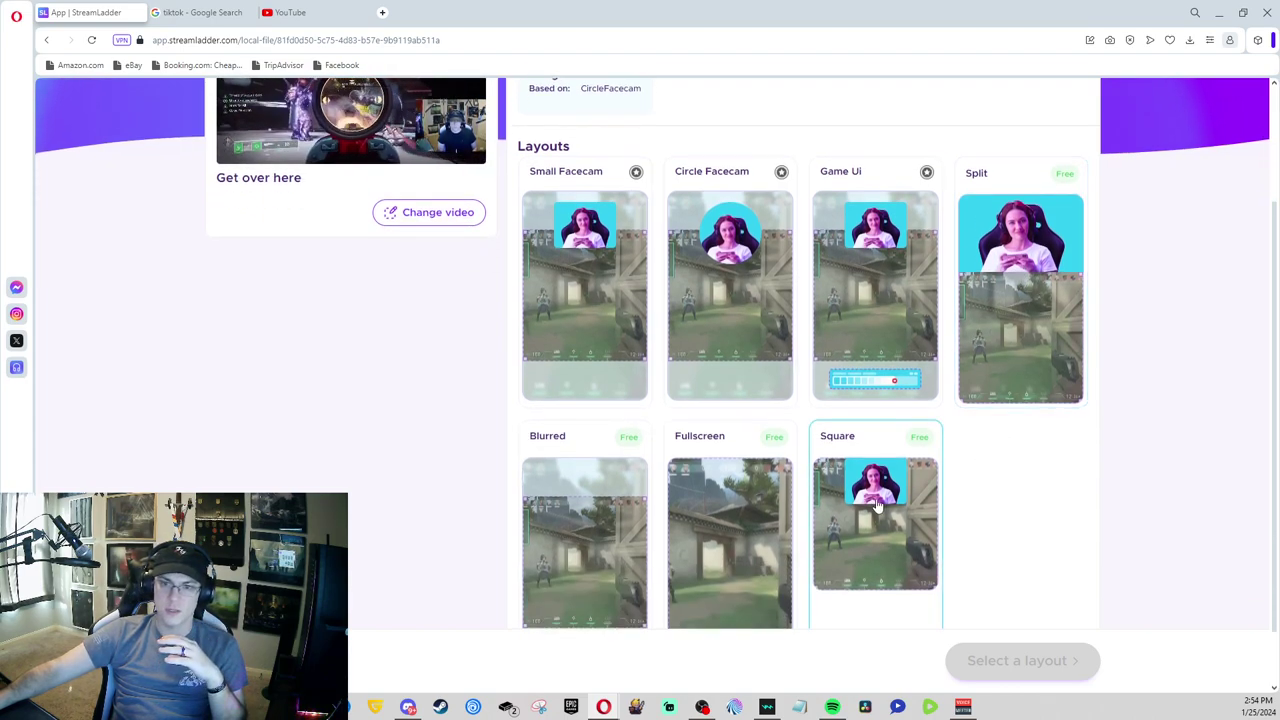
scroll(638, 412, "down", 1)
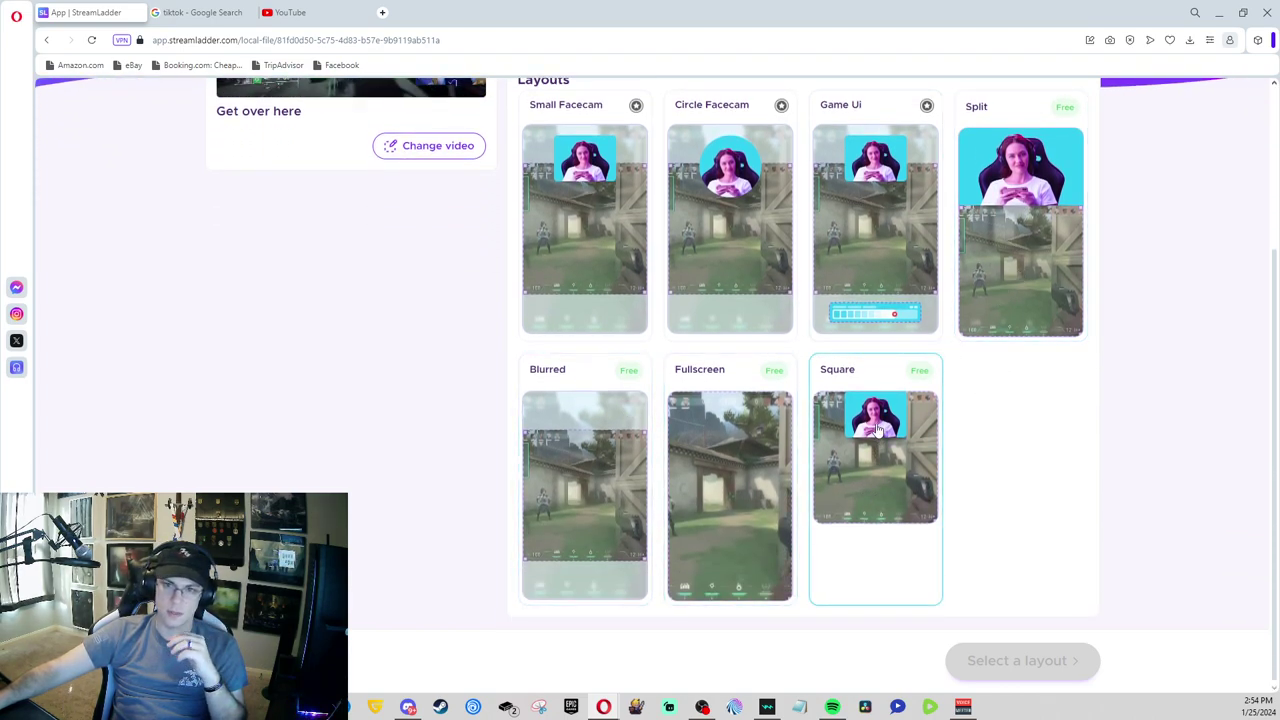
left_click(928, 412)
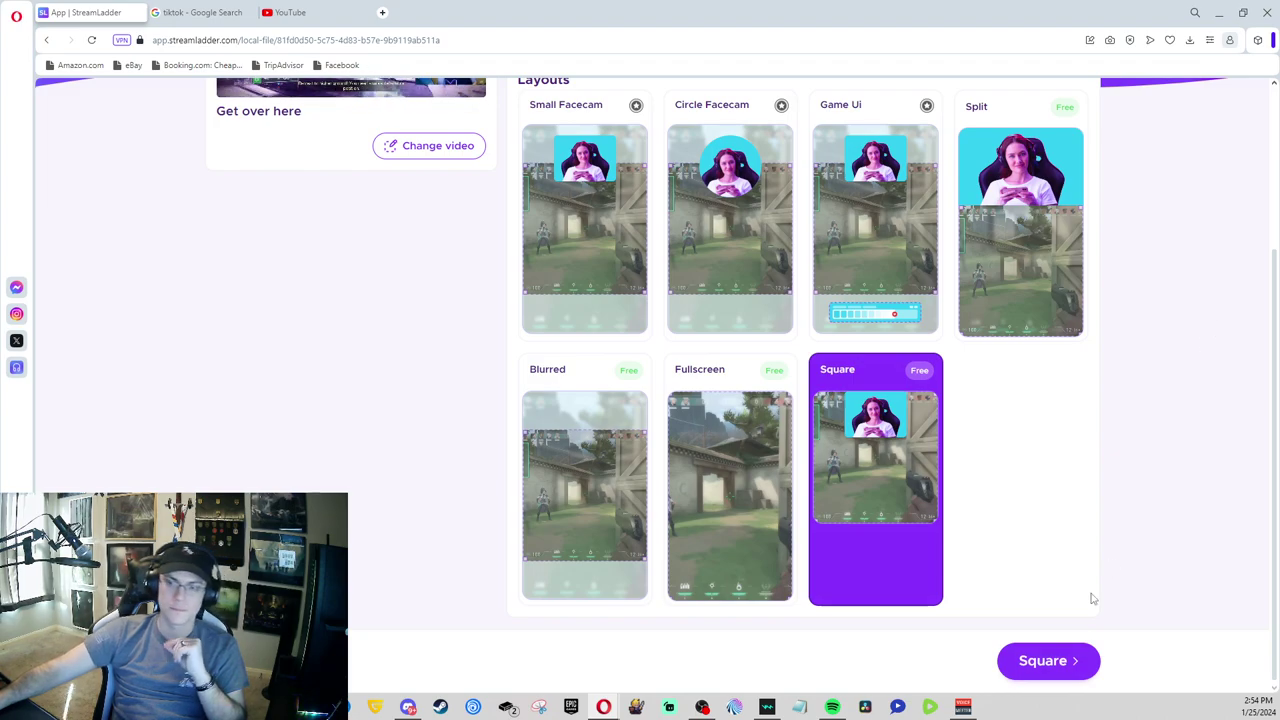
left_click(1076, 673)
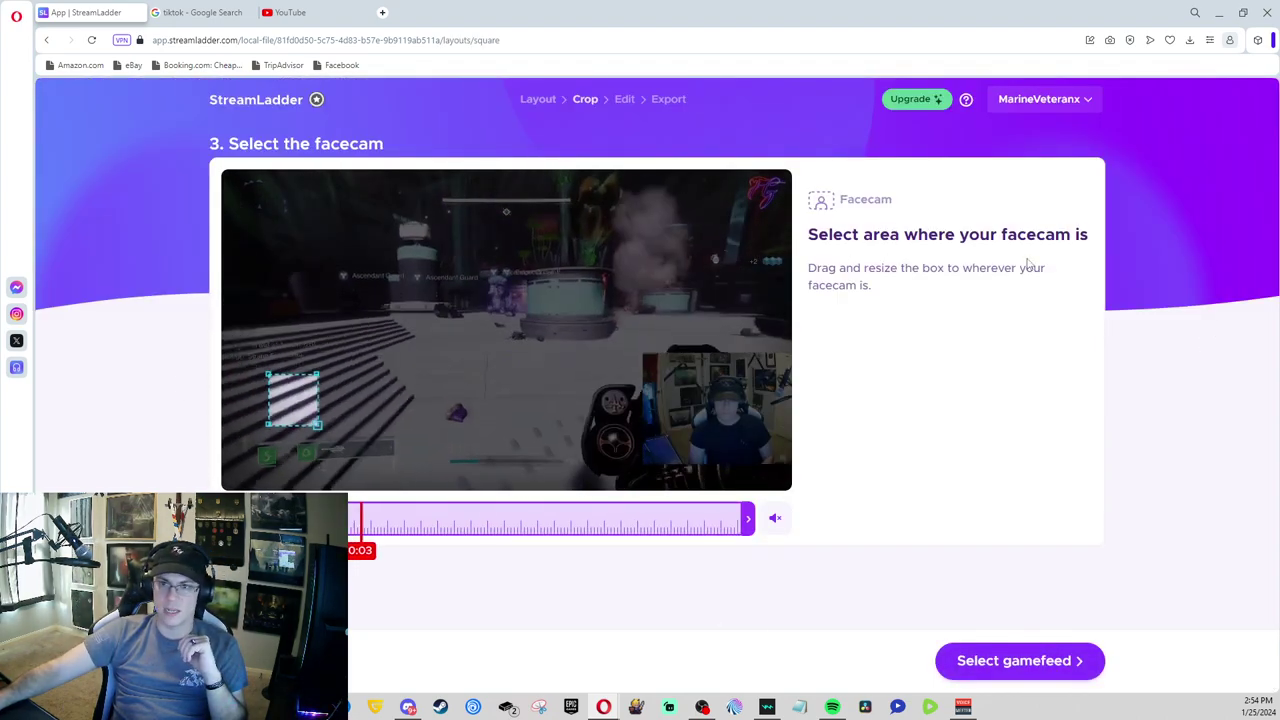
Step: Fit the facecam box over the webcam inset, centre and resize the gamefeed box, then continue to editing
left_click_drag(299, 390, 740, 418)
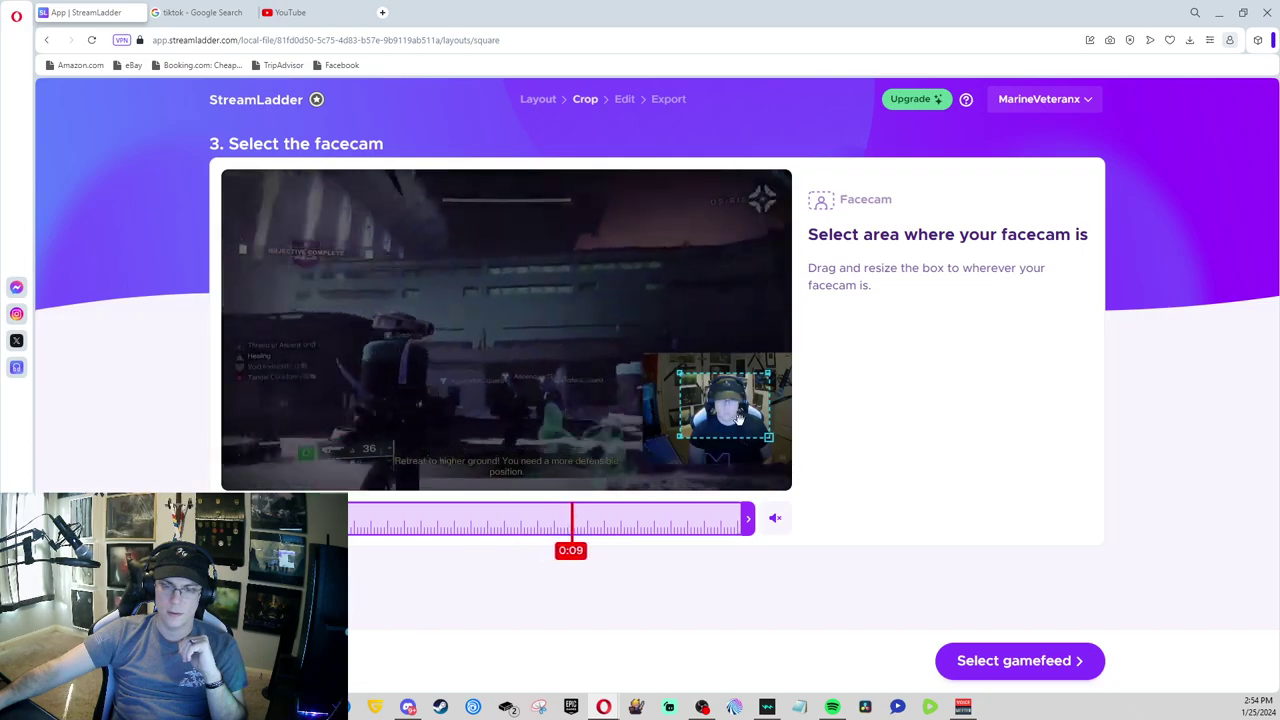
left_click(1030, 668)
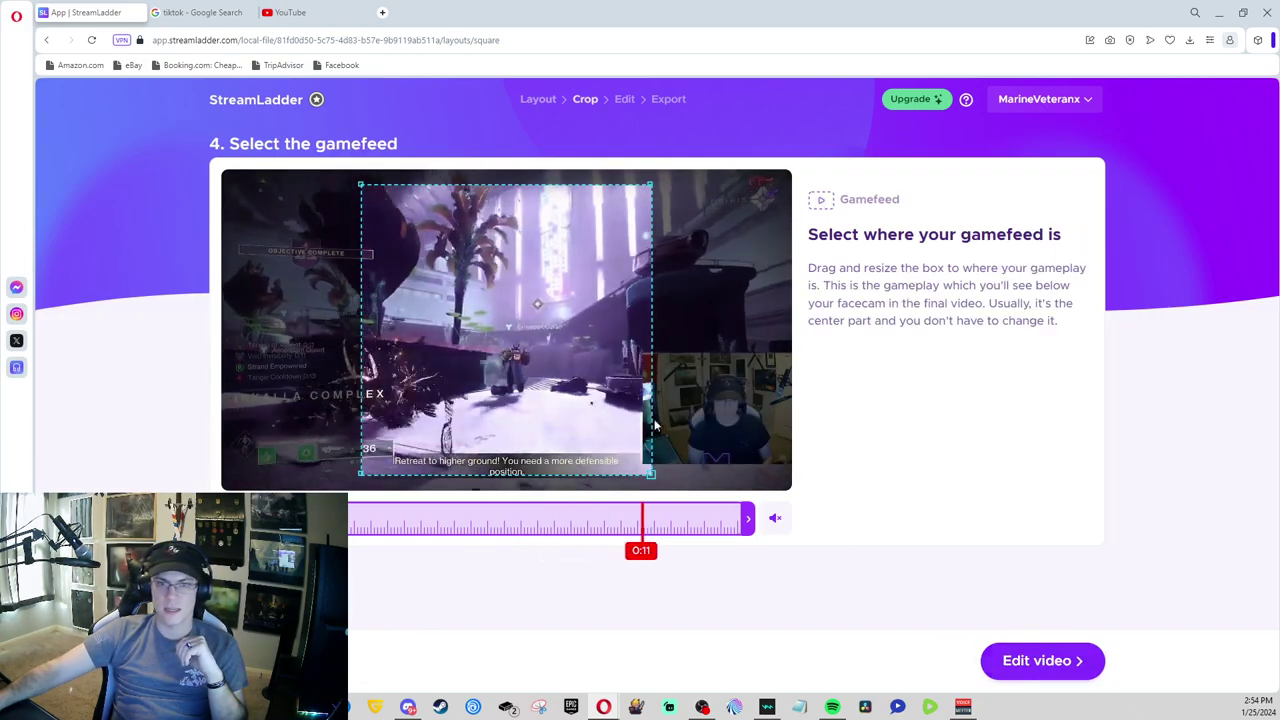
left_click_drag(491, 350, 551, 388)
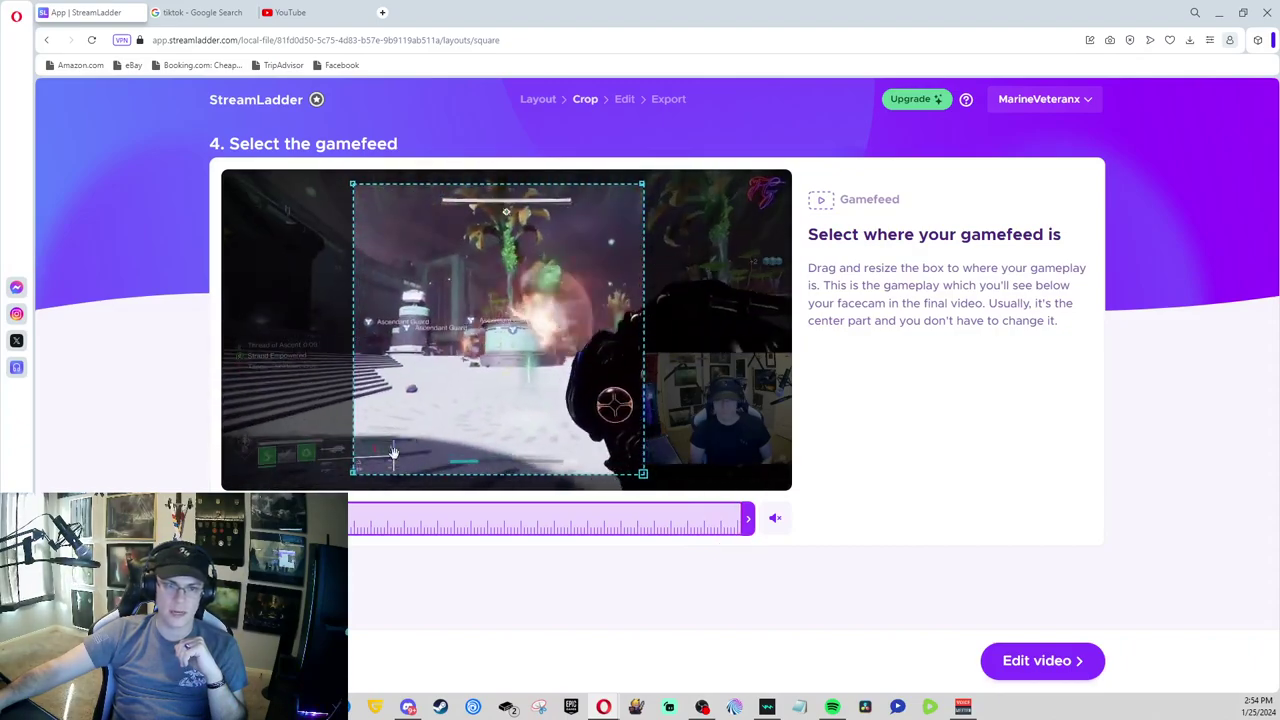
left_click_drag(351, 474, 336, 490)
left_click_drag(422, 308, 421, 298)
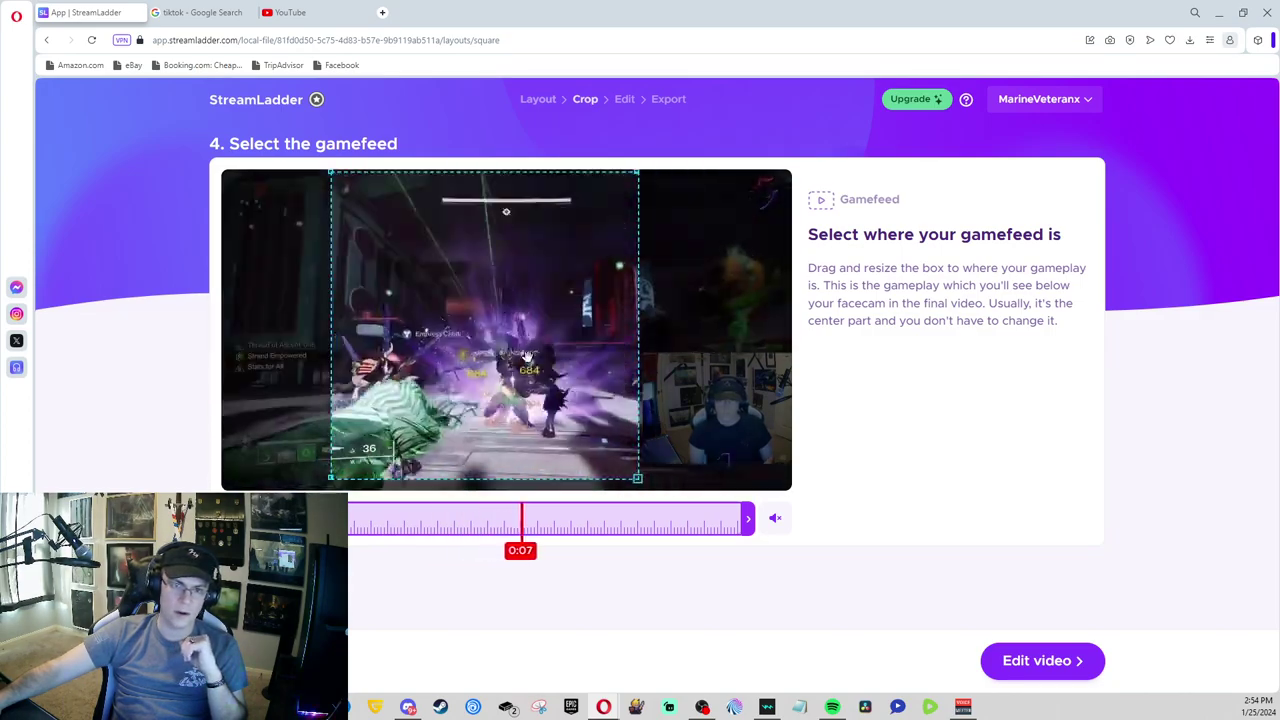
left_click(1057, 662)
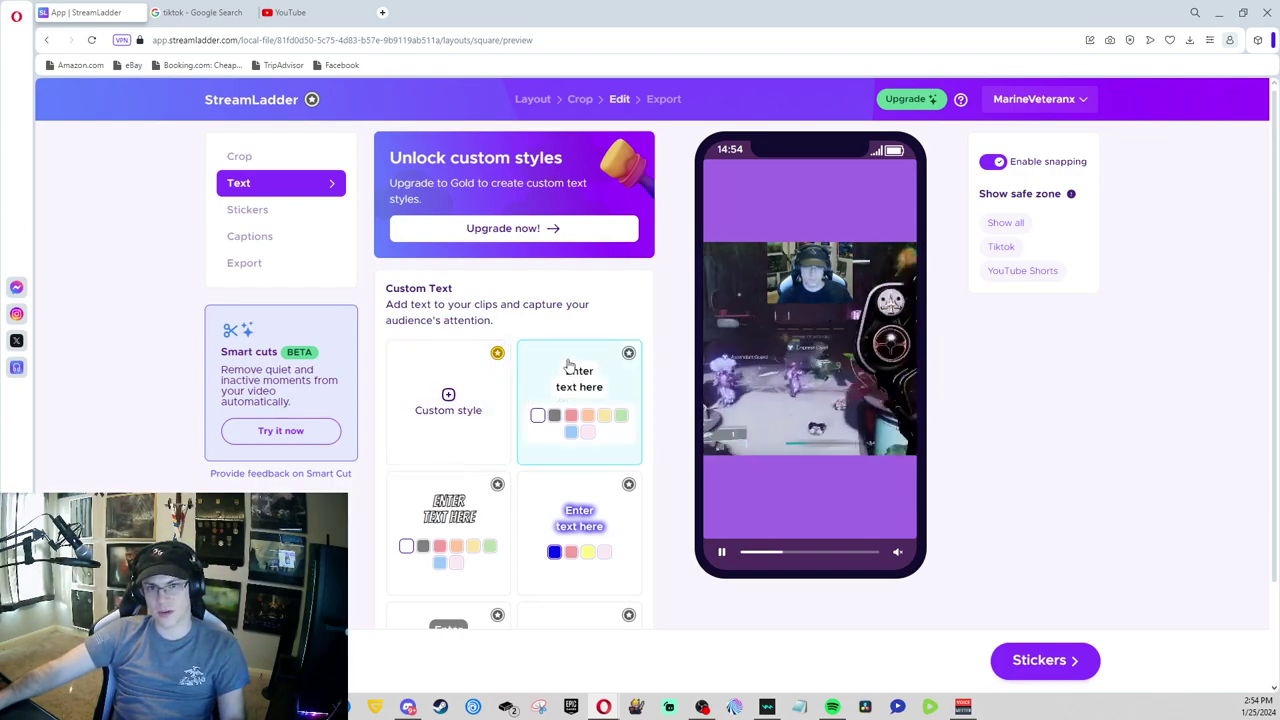
Step: Scroll through Text and Stickers styles, then caption styles such as Basic, Chuckle and Blood
scroll(518, 363, "down", 2)
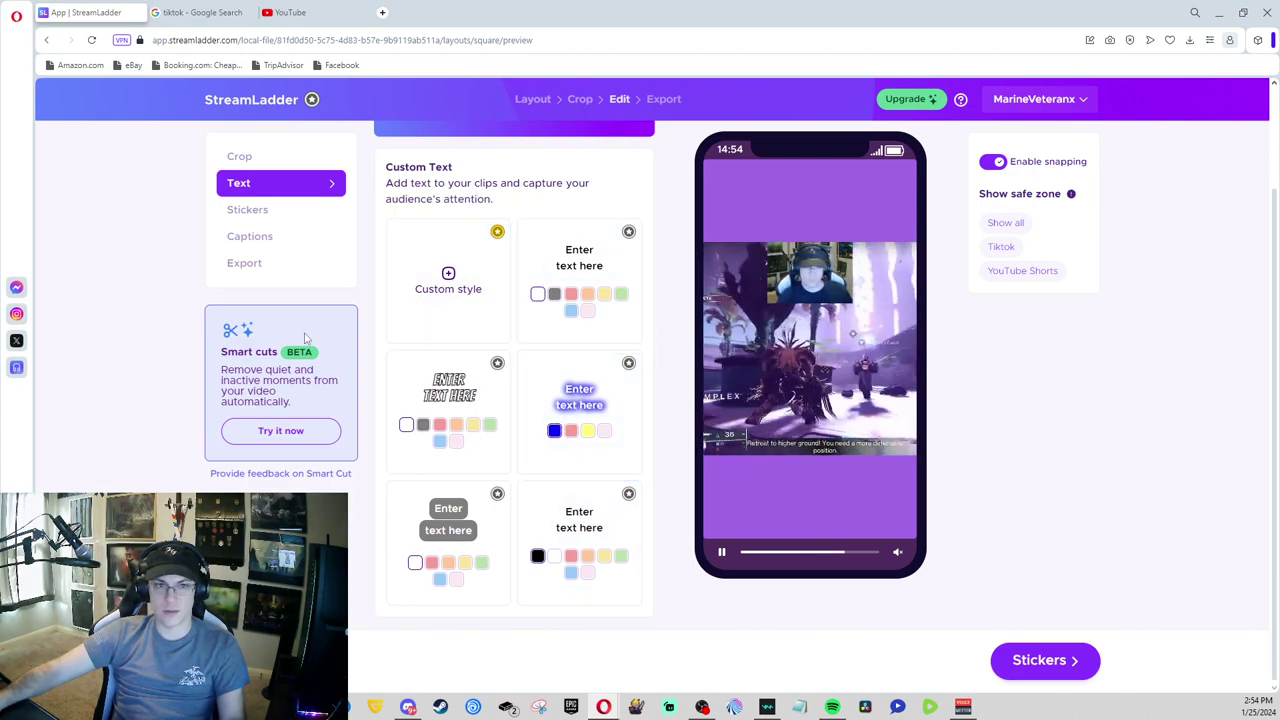
left_click(275, 222)
scroll(563, 288, "down", 3)
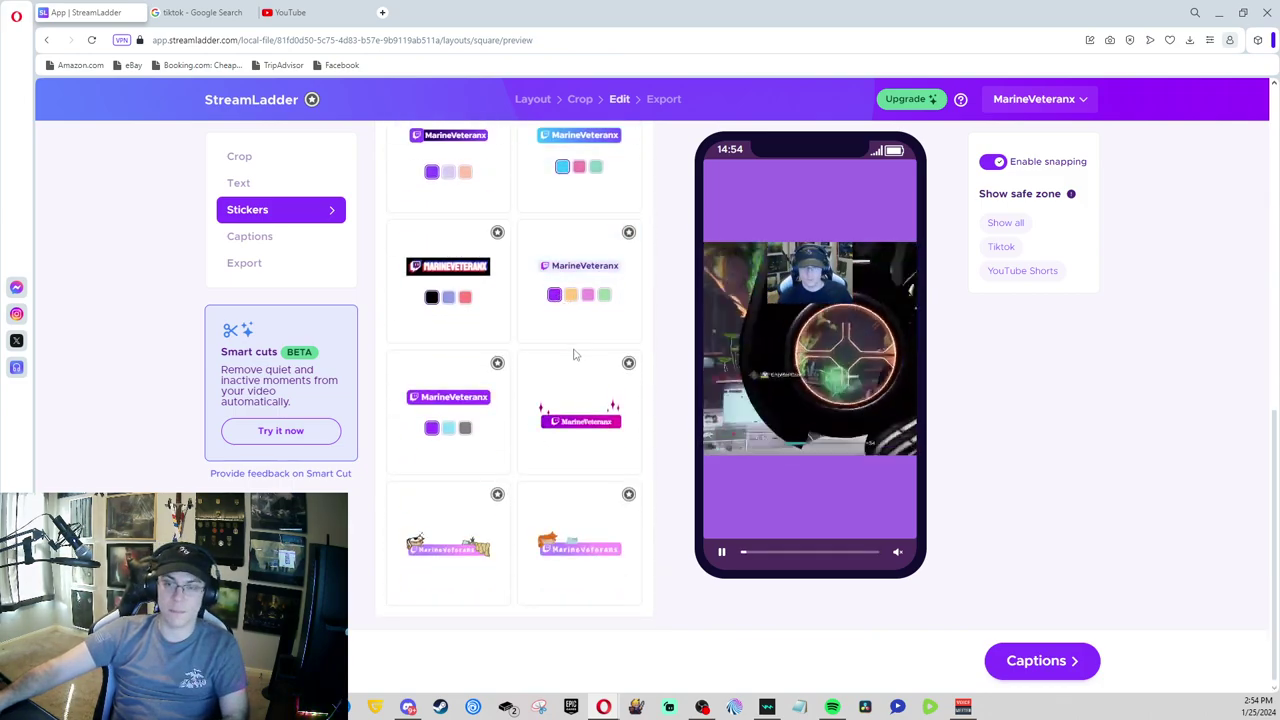
left_click(312, 240)
scroll(543, 322, "up", 3)
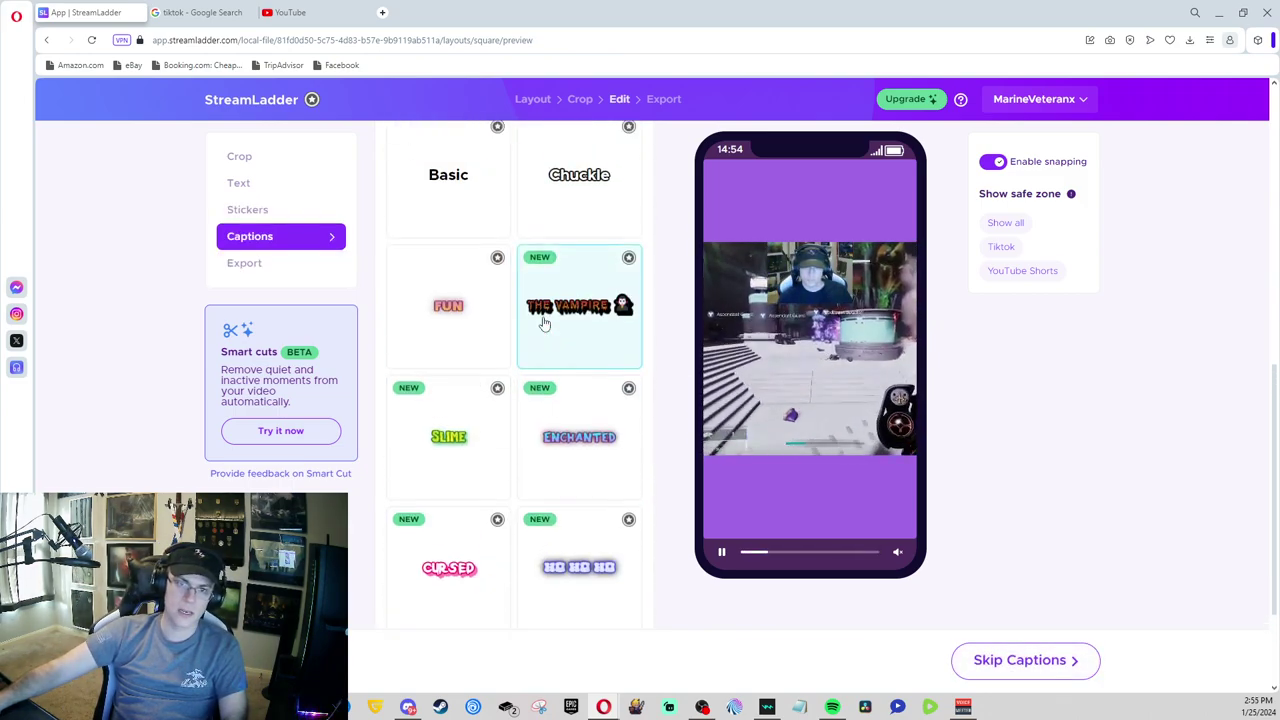
scroll(543, 322, "down", 4)
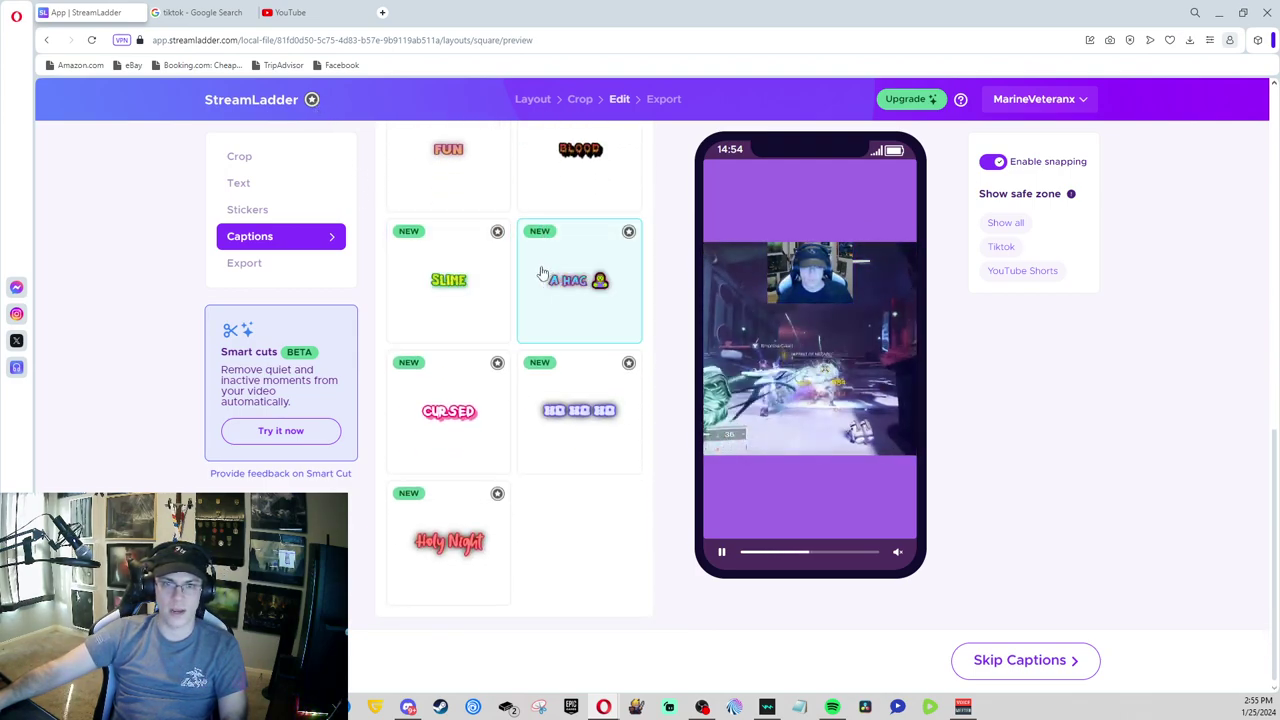
scroll(632, 244, "up", 10)
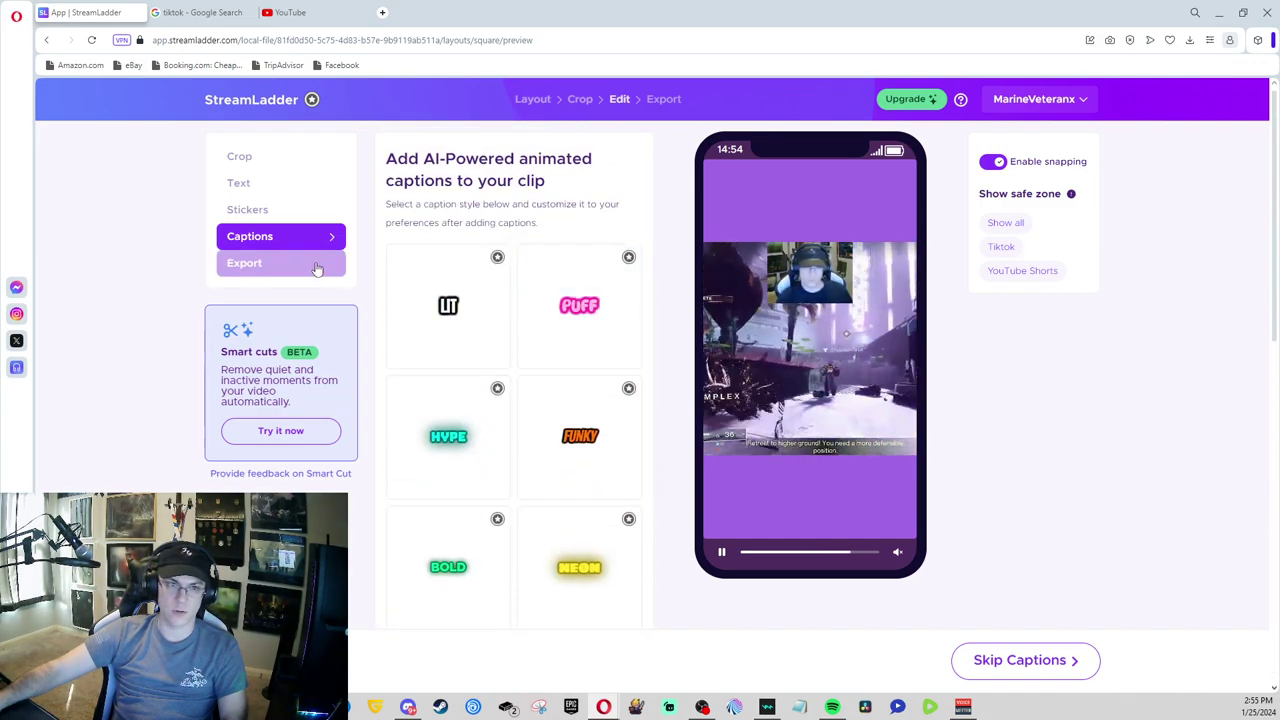
scroll(629, 418, "down", 6)
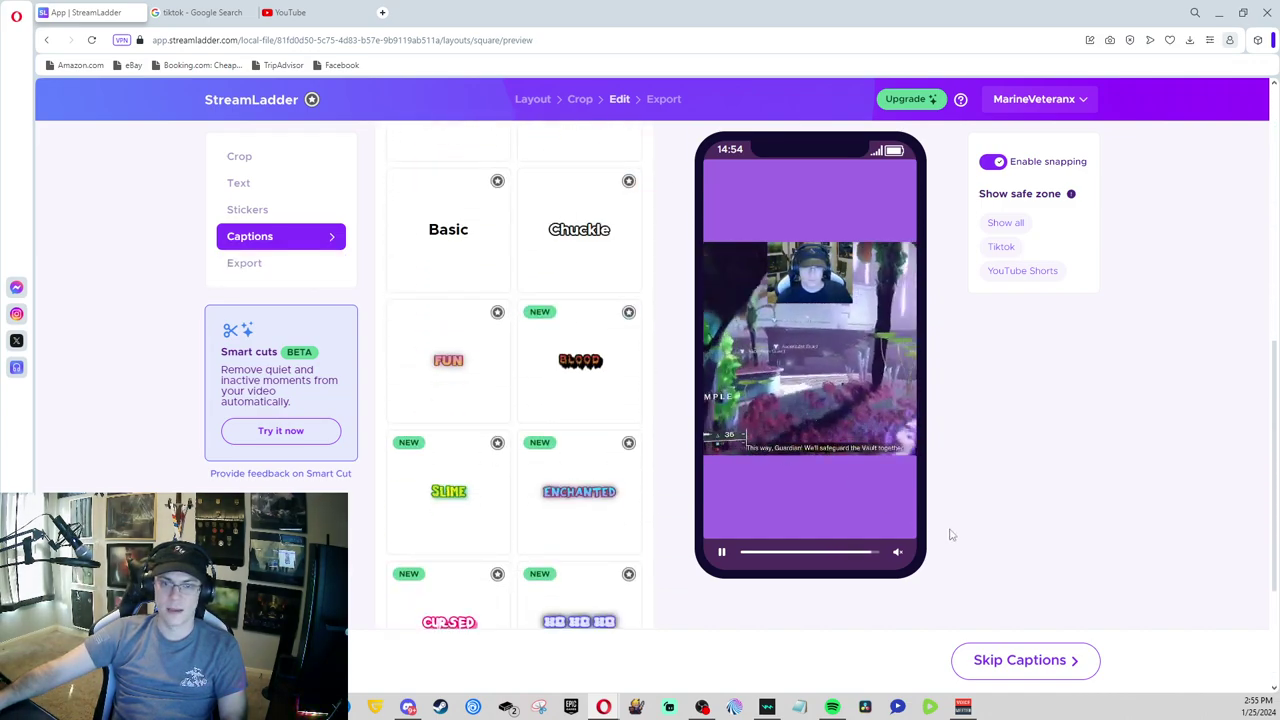
Step: Skip captions, settle on 1080p / 60fps export quality and start rendering the clip
left_click(1025, 660)
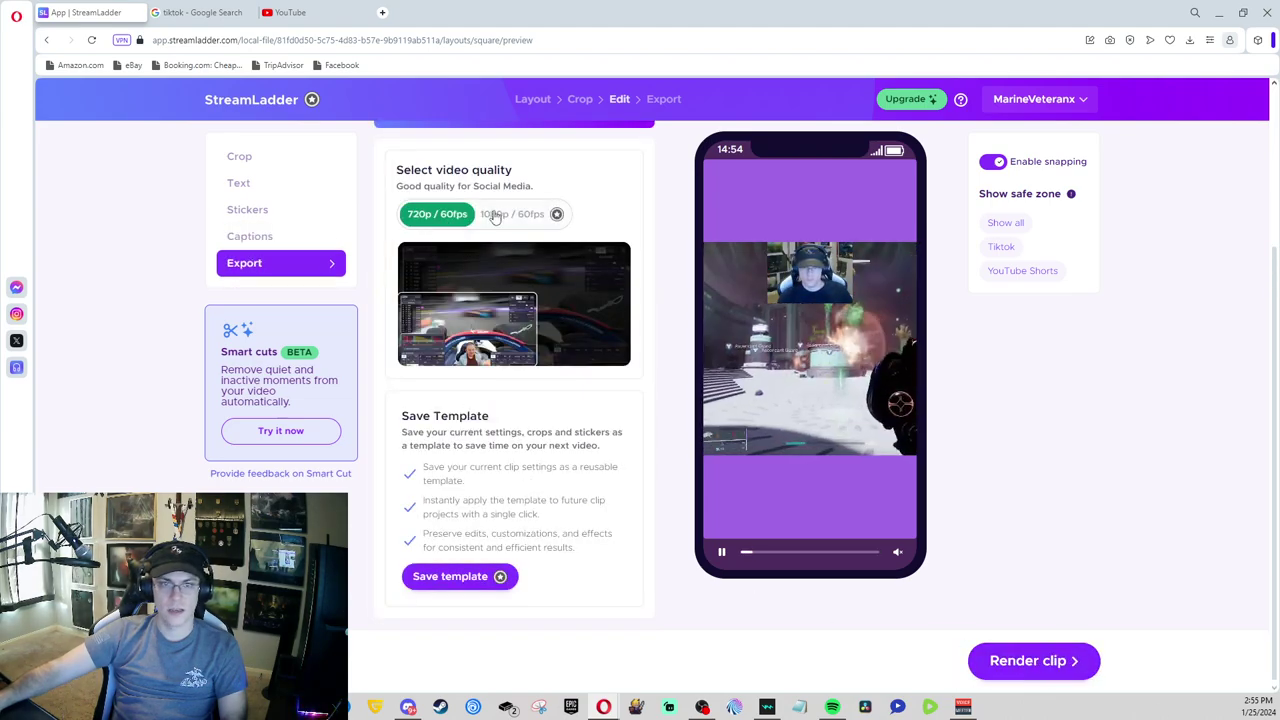
left_click(531, 216)
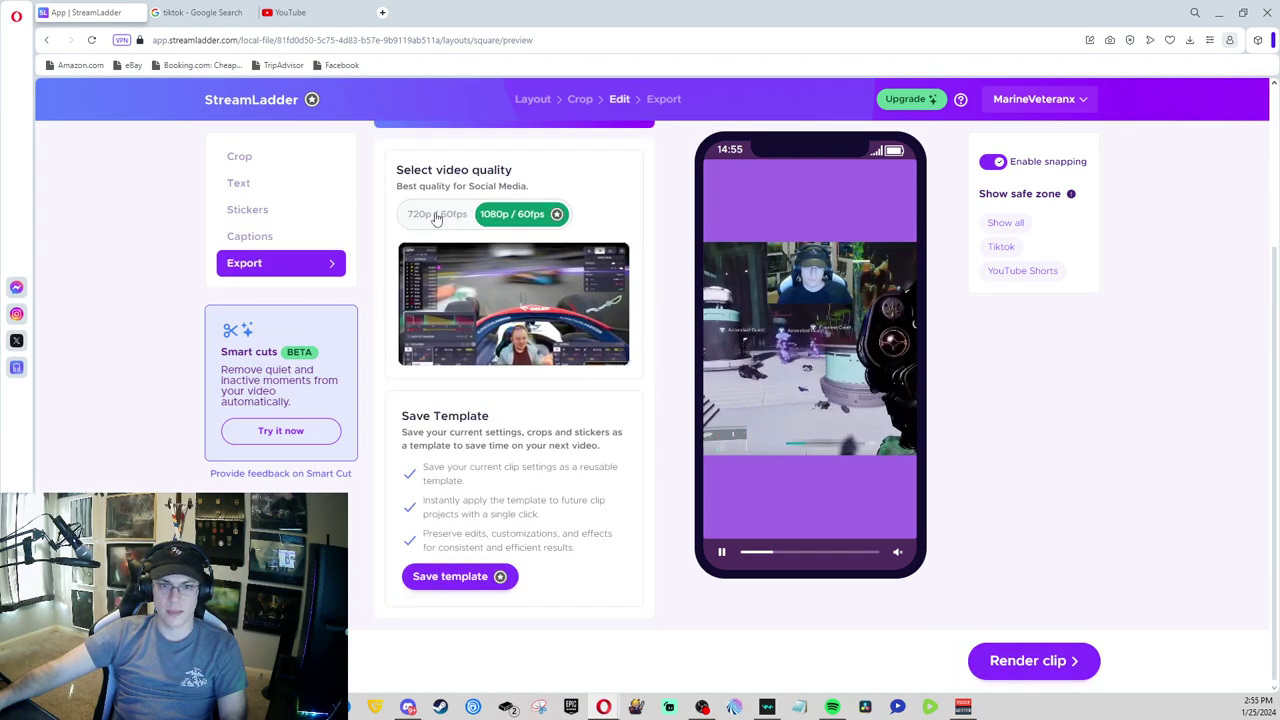
left_click(436, 217)
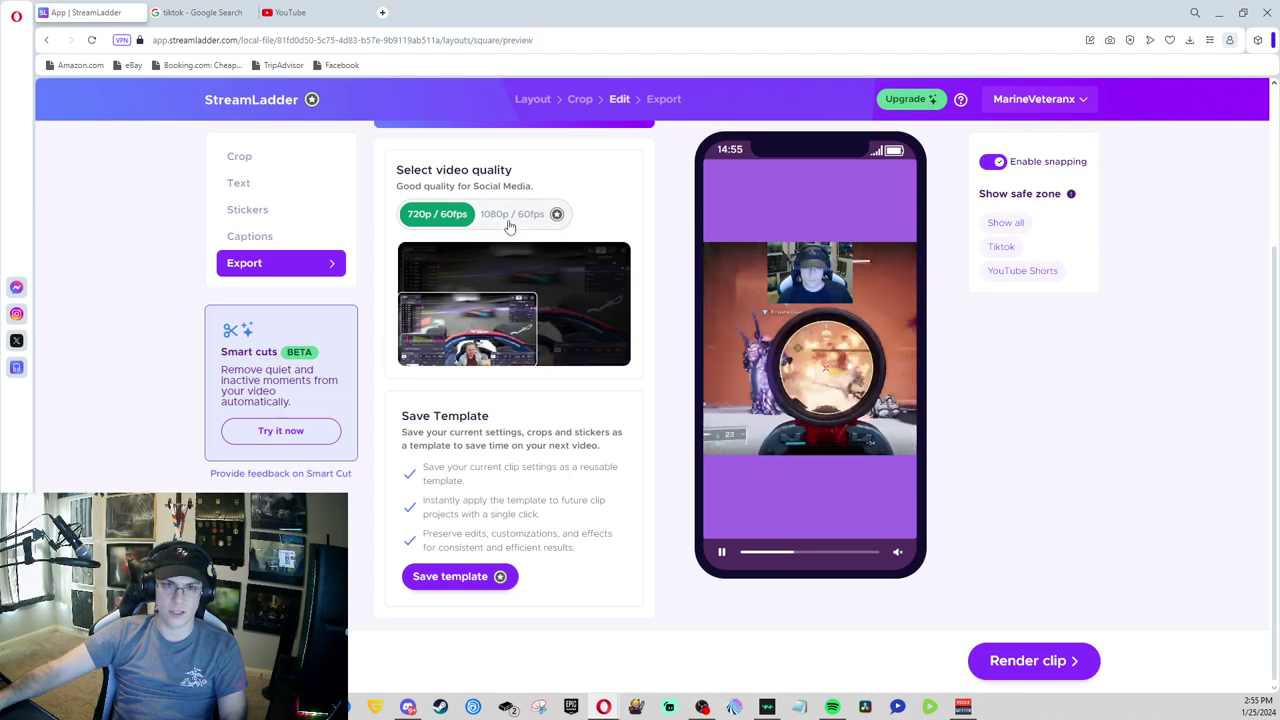
left_click(508, 216)
left_click(425, 216)
left_click(519, 224)
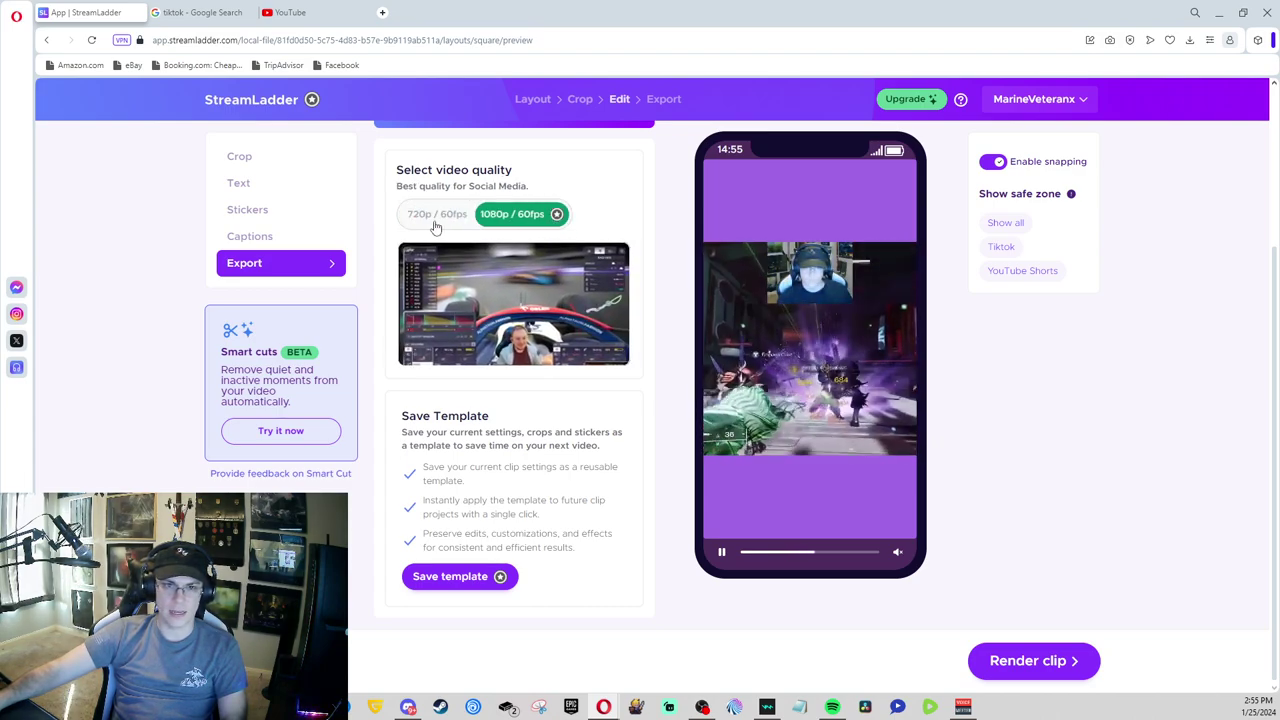
left_click(518, 225)
left_click(515, 222)
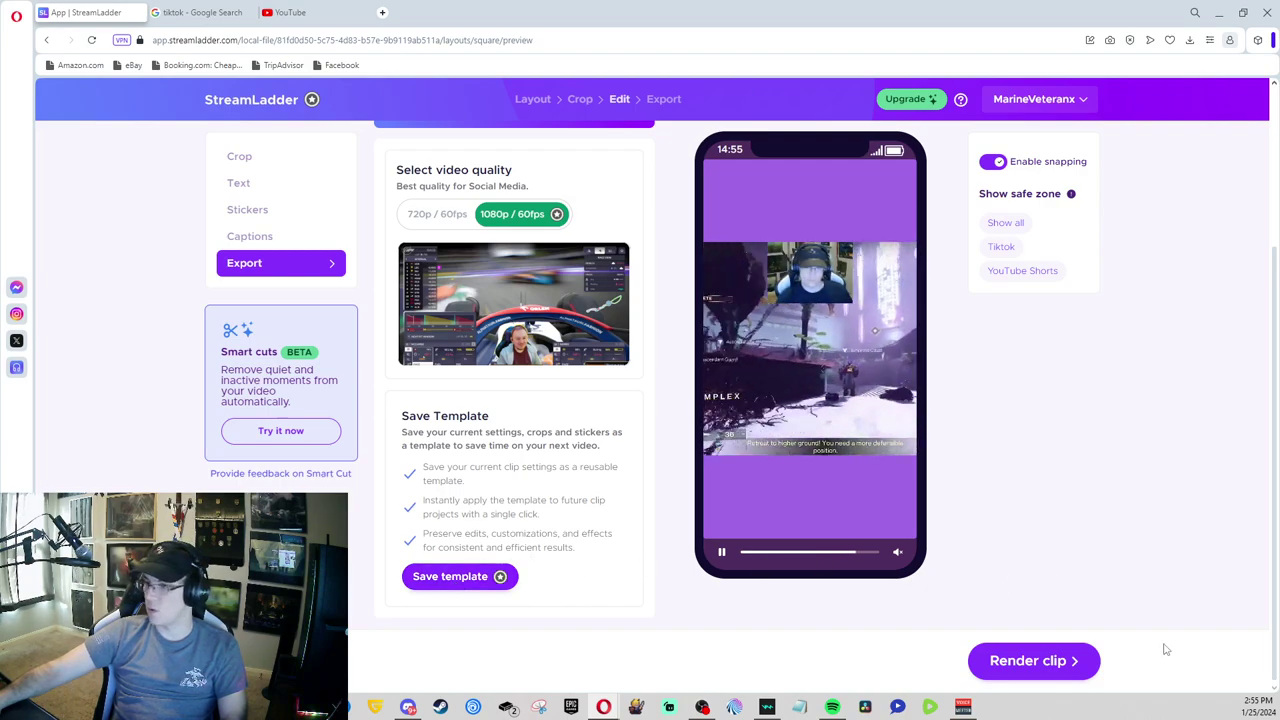
left_click(1092, 670)
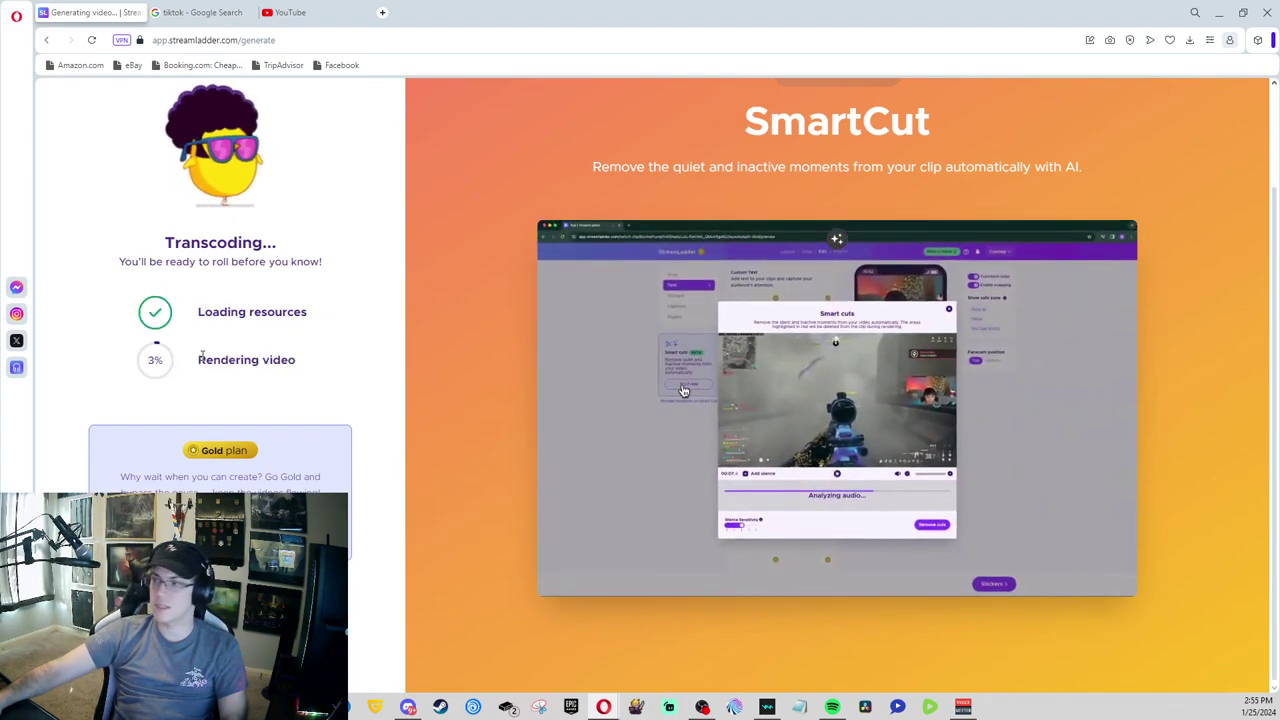
Step: Close the StreamLadder tab while the clip is still rendering
left_click_drag(201, 357, 300, 361)
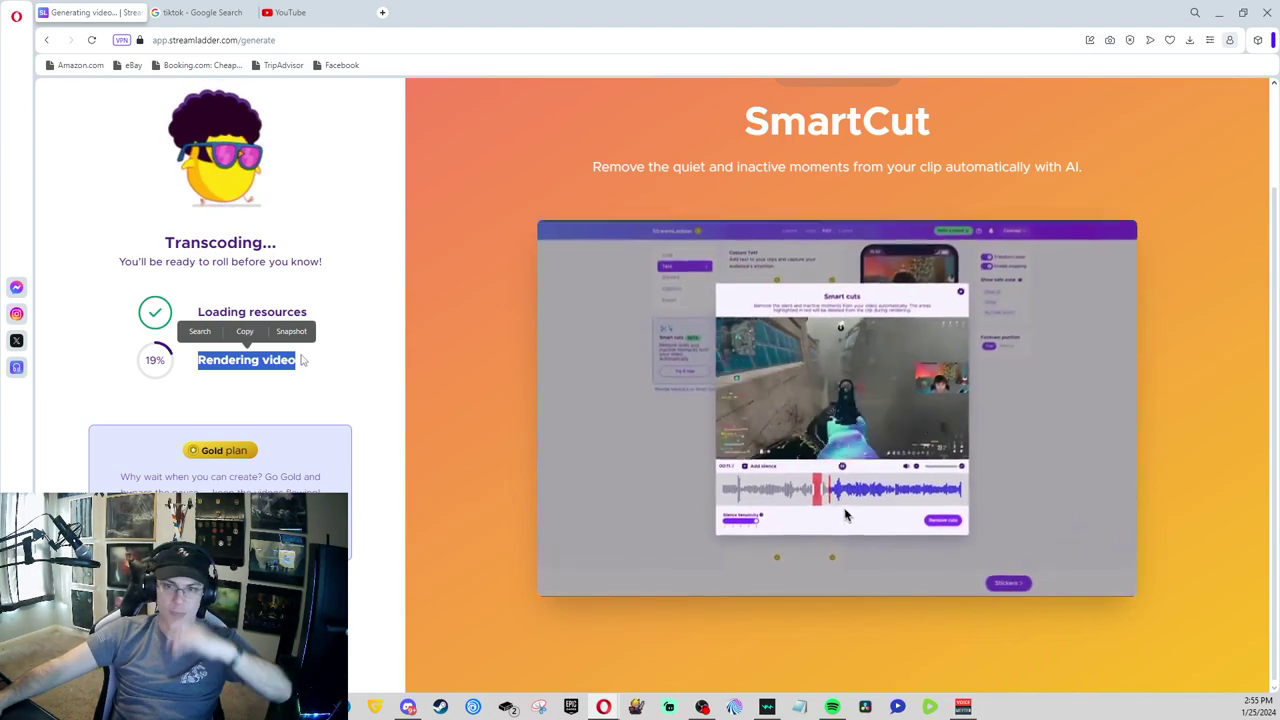
left_click(303, 360)
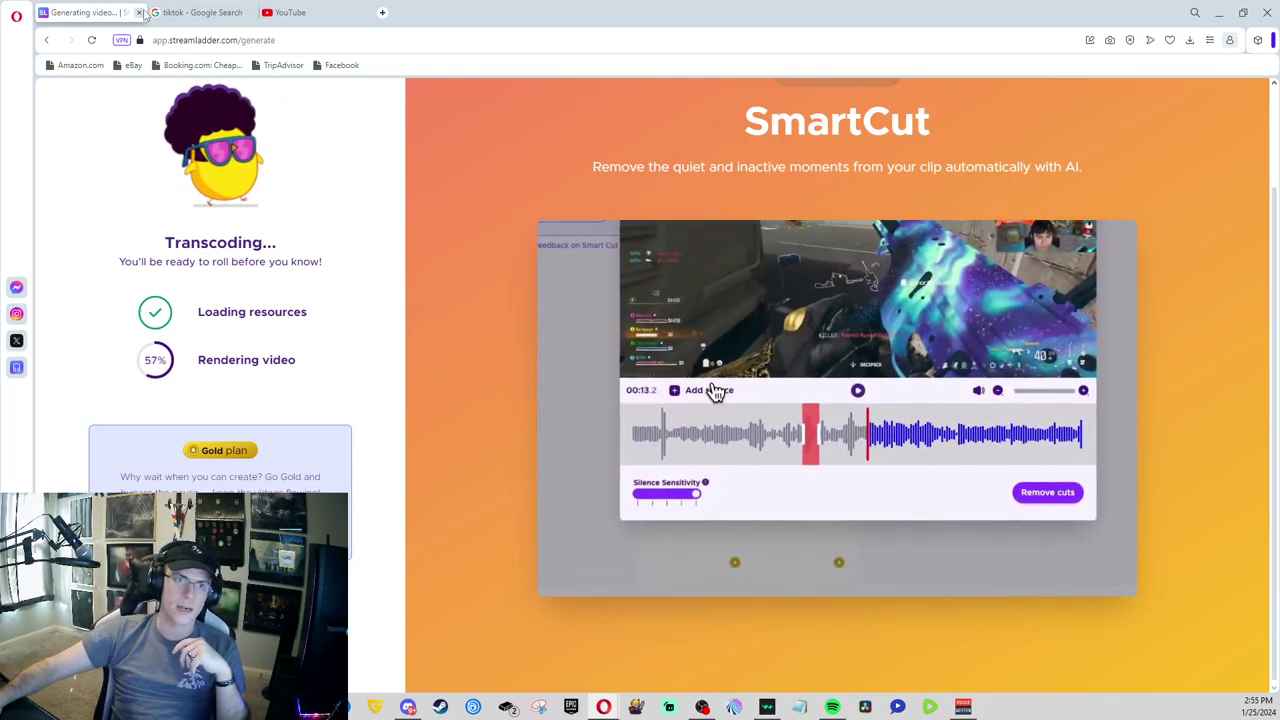
left_click(139, 12)
Step: Leave StreamLadder, open YouTube Studio from the YouTube tab and list the channel's eight Shorts
left_click(725, 111)
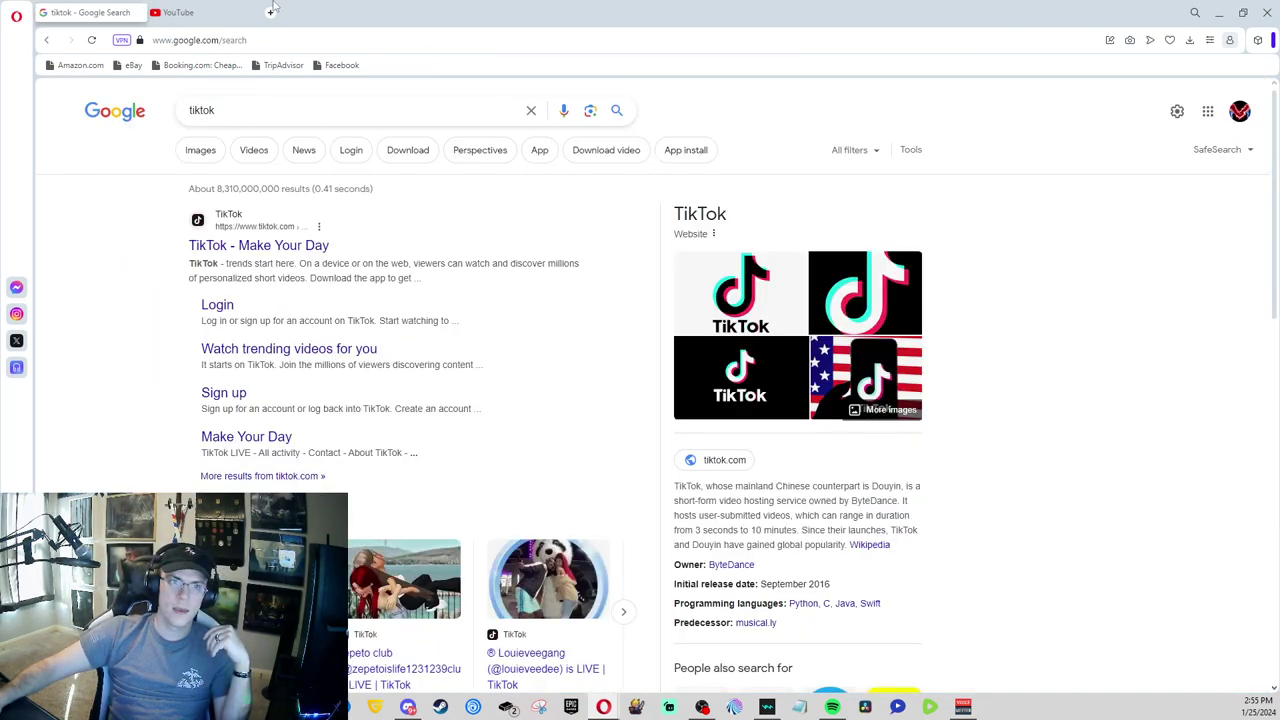
left_click(178, 12)
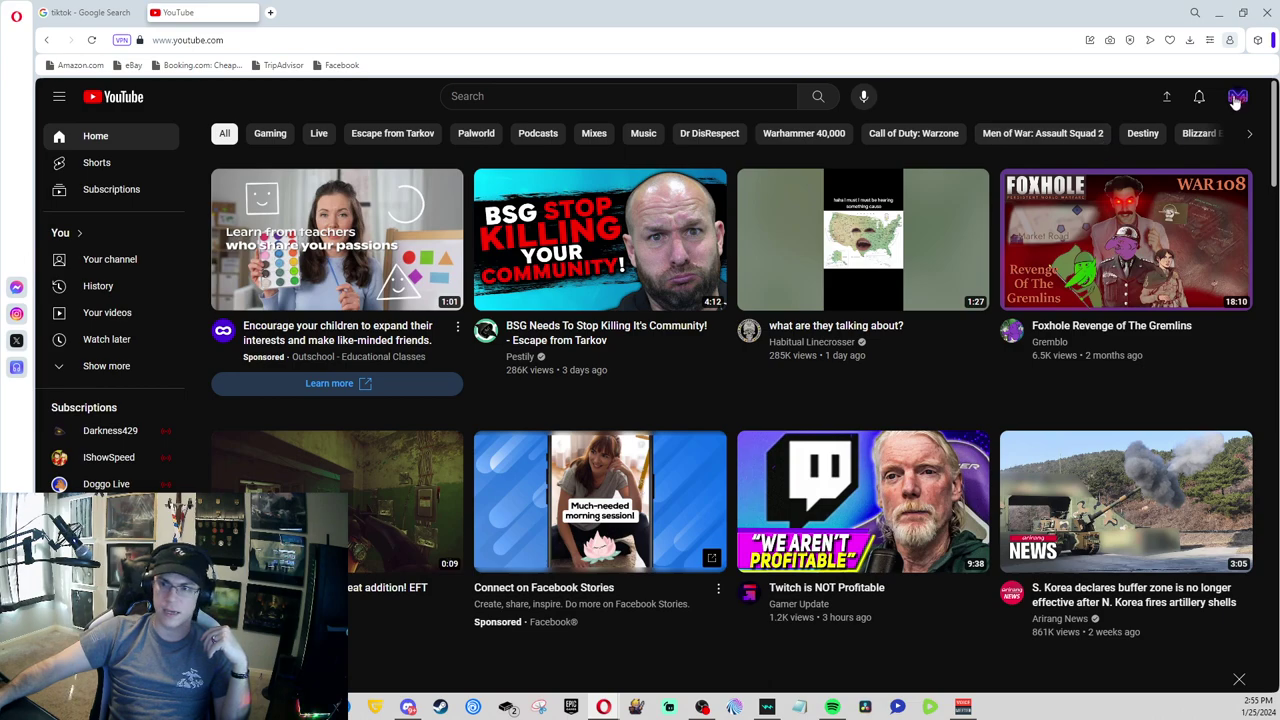
left_click(105, 313)
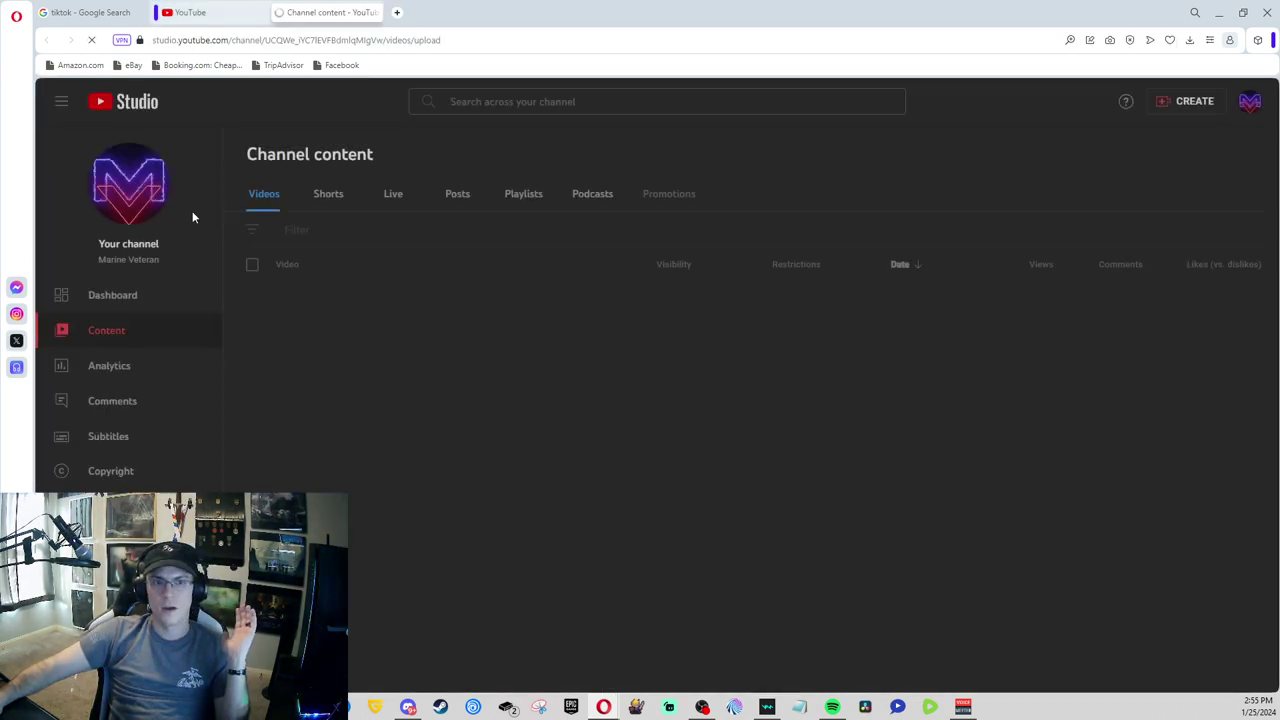
left_click(328, 193)
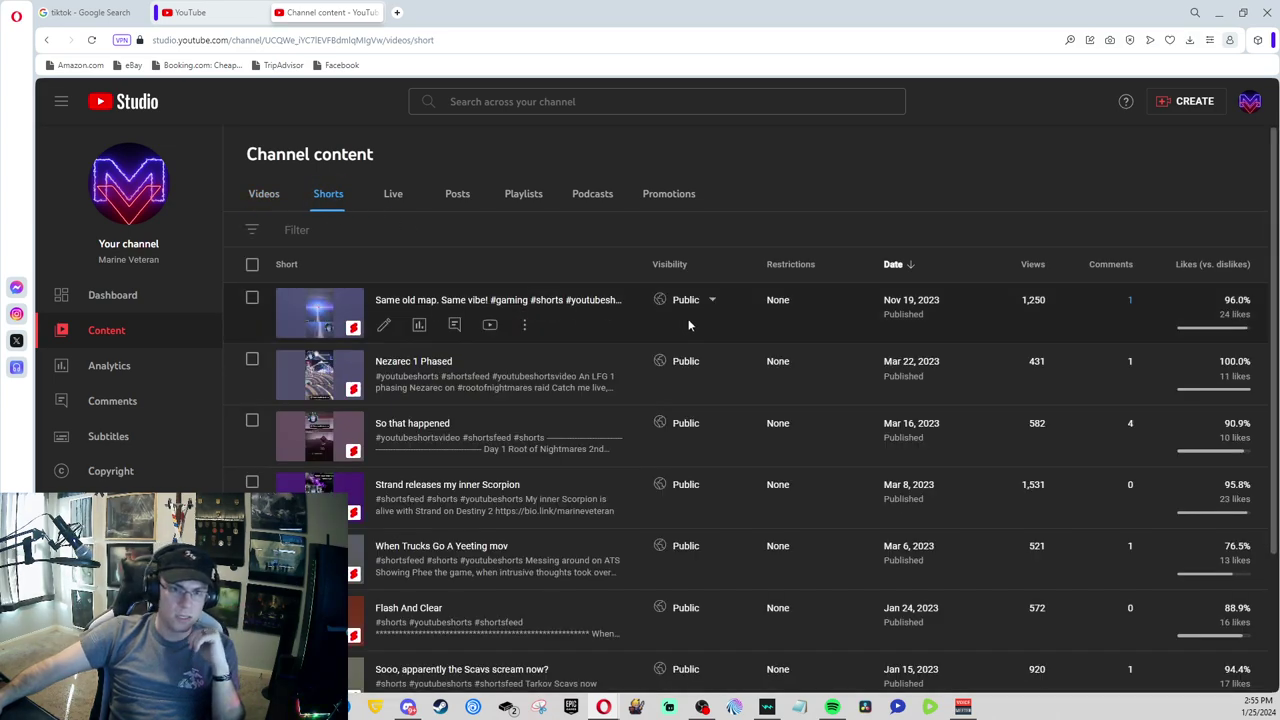
scroll(714, 320, "down", 3)
scroll(485, 489, "up", 2)
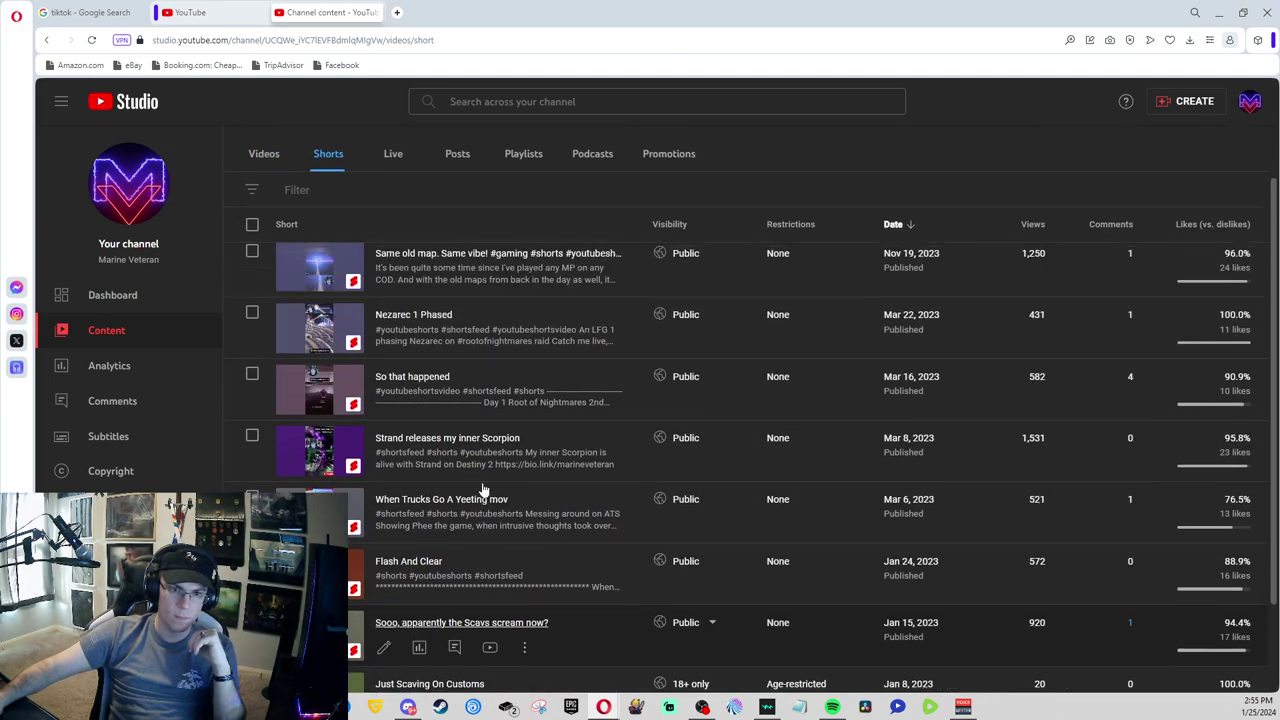
scroll(582, 476, "up", 1)
scroll(530, 340, "down", 3)
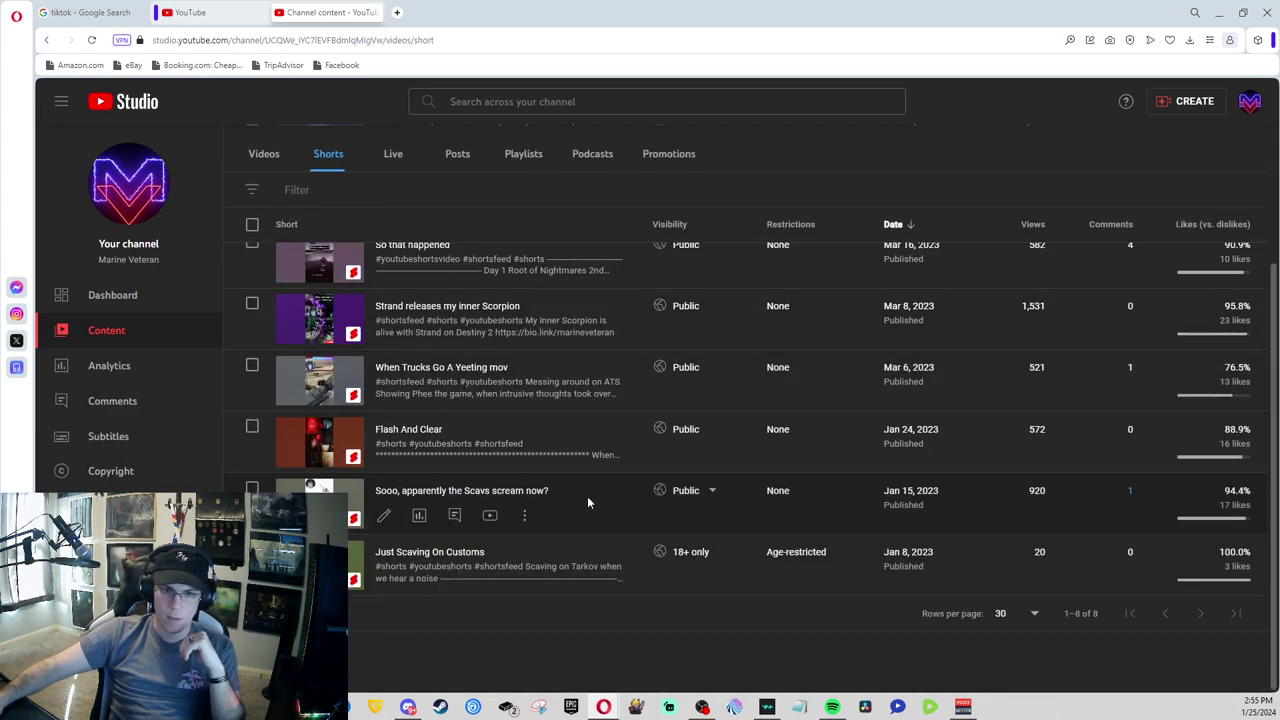
scroll(586, 495, "up", 2)
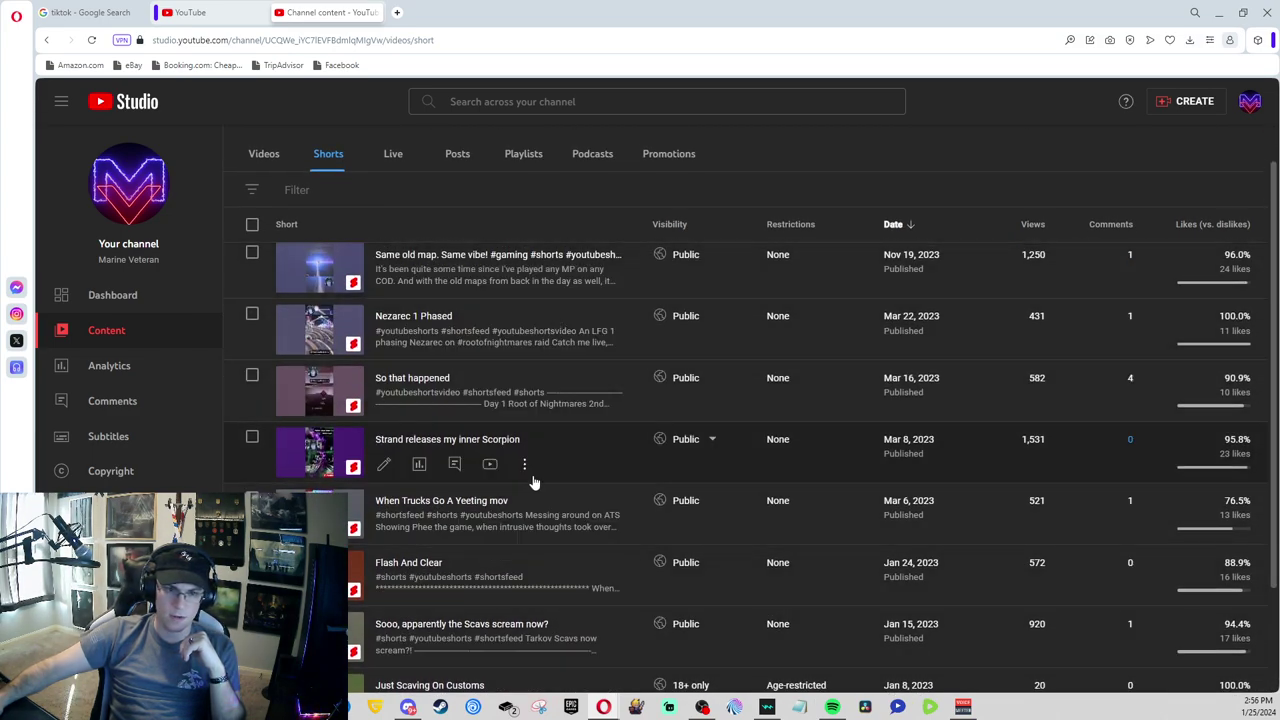
Step: Play the 'Strand releases my inner Scorpion' Short, pause it, then close its details and Short tabs
left_click(462, 441)
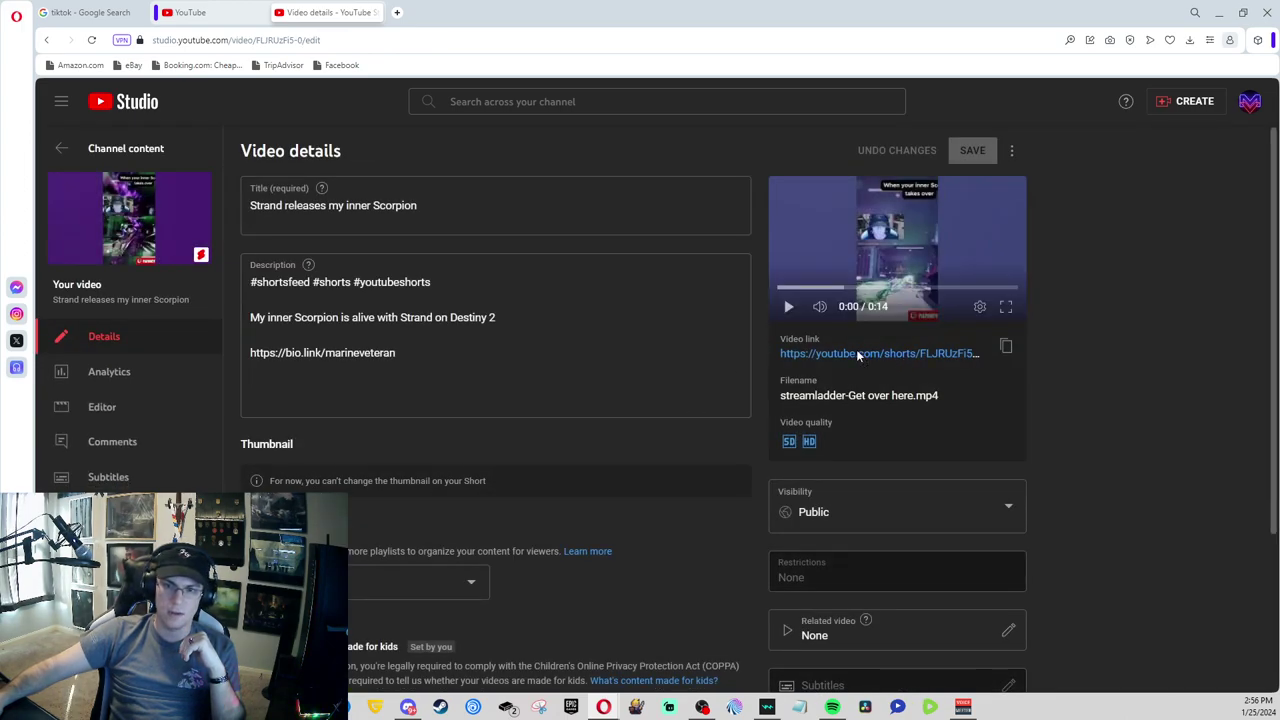
left_click(842, 352)
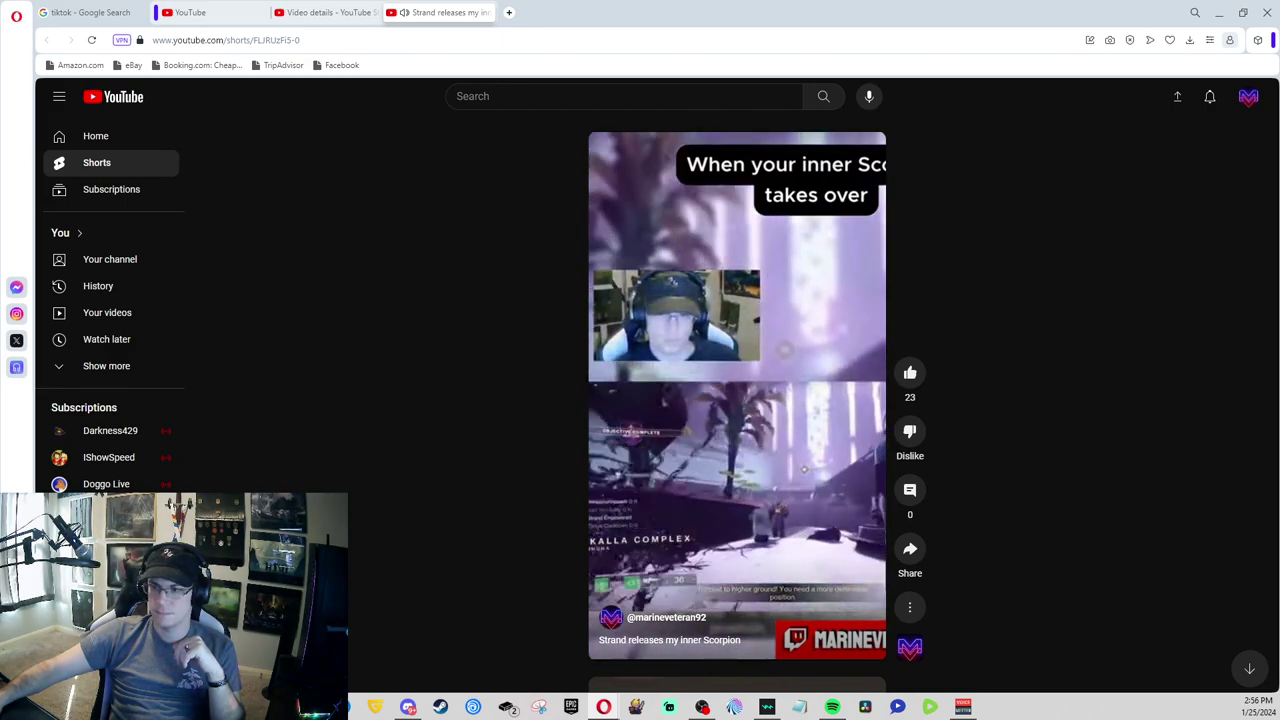
left_click(807, 351)
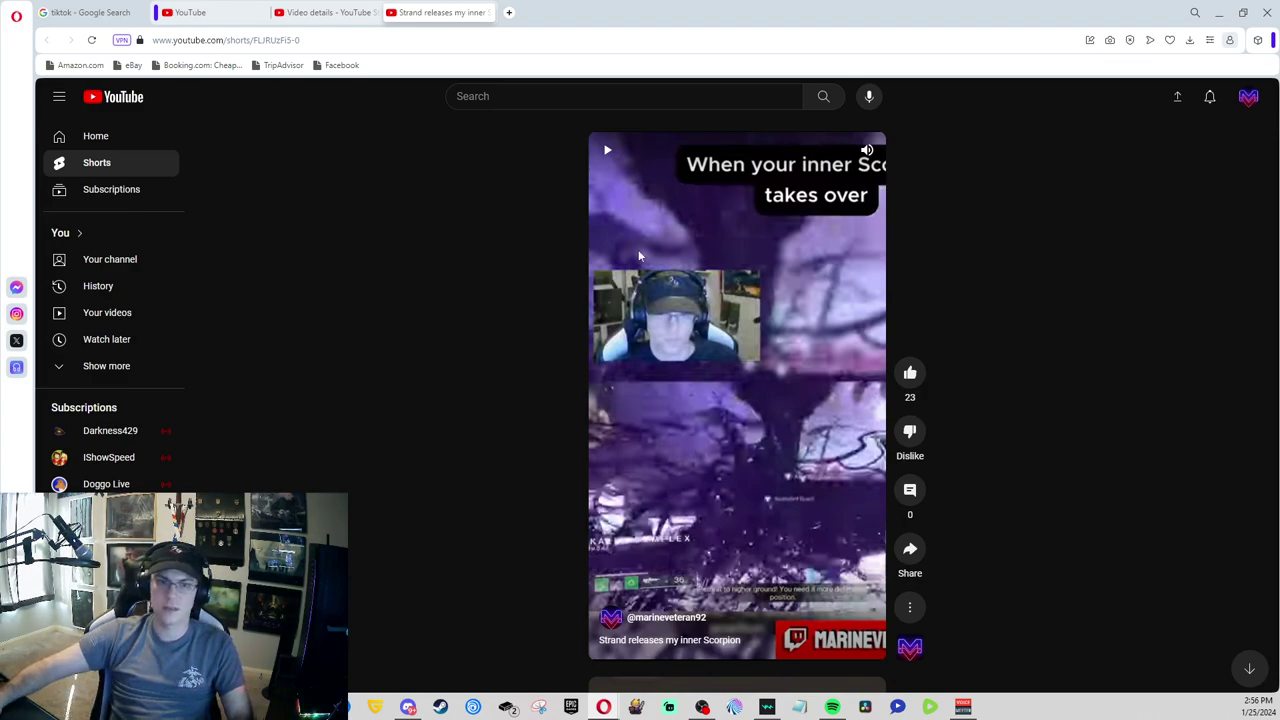
left_click(376, 13)
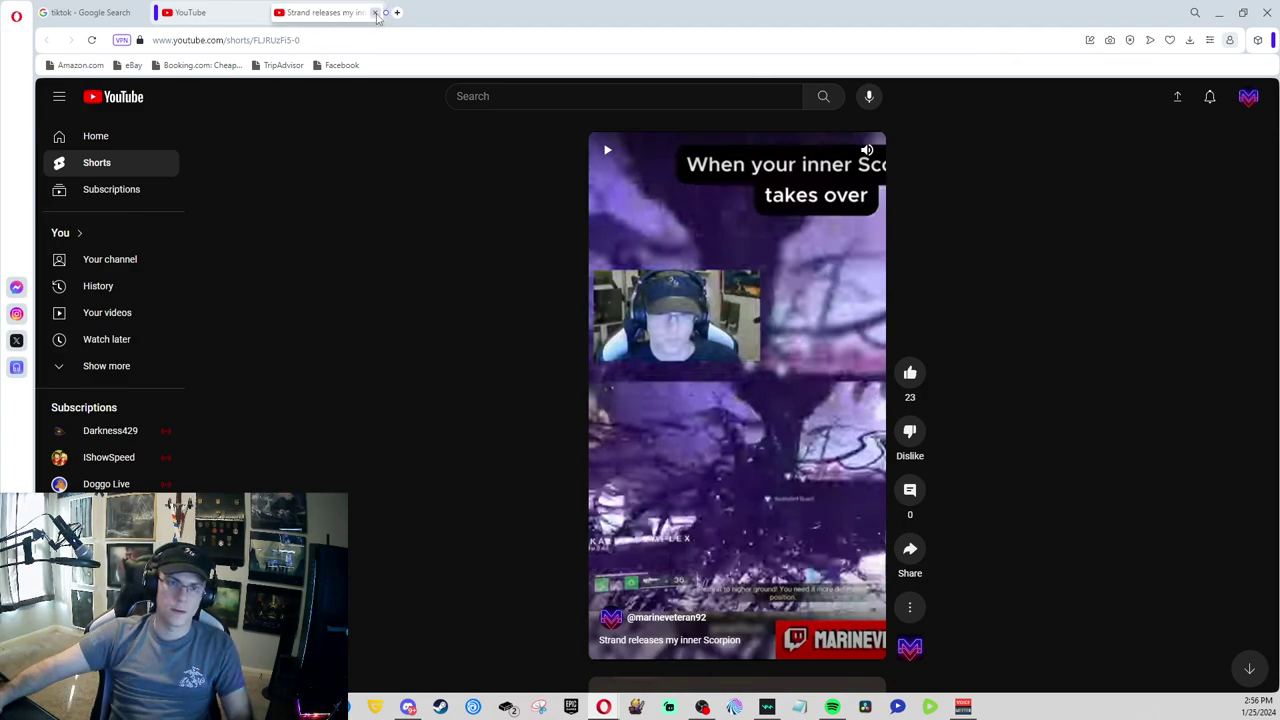
left_click(376, 13)
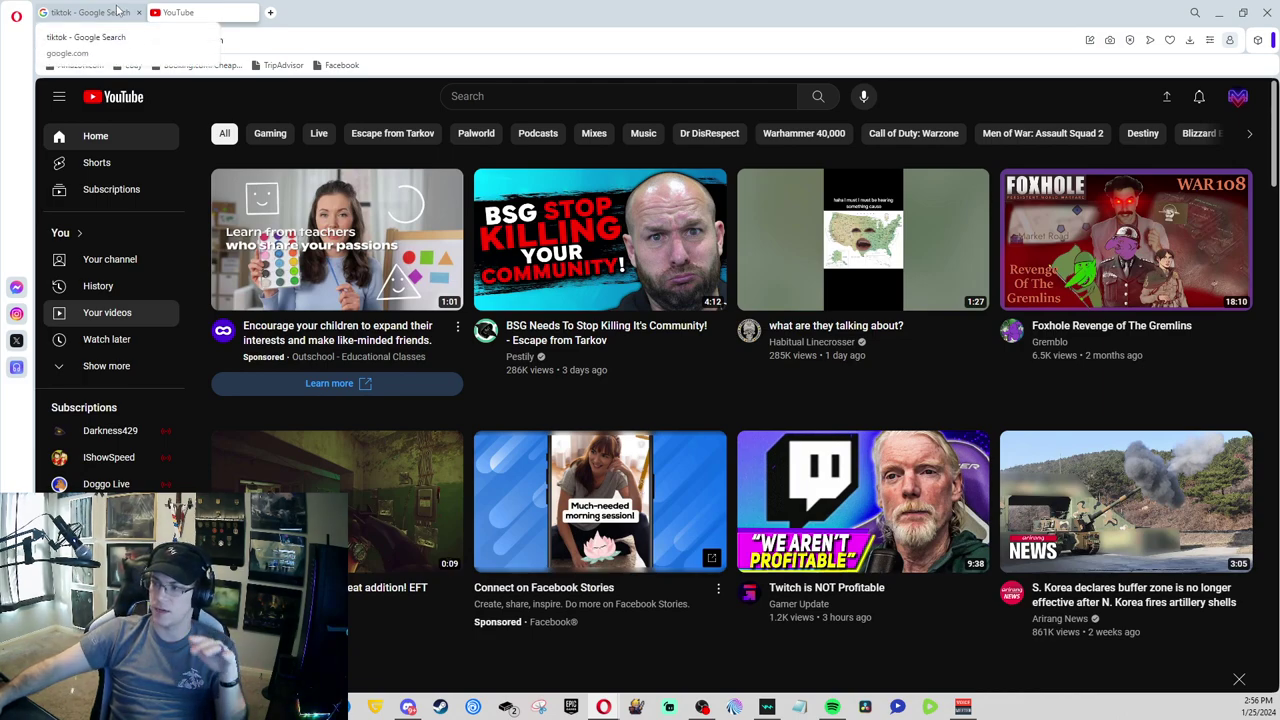
Step: Switch to the TikTok tab, open a For You feed video full-view and close it again
left_click(117, 10)
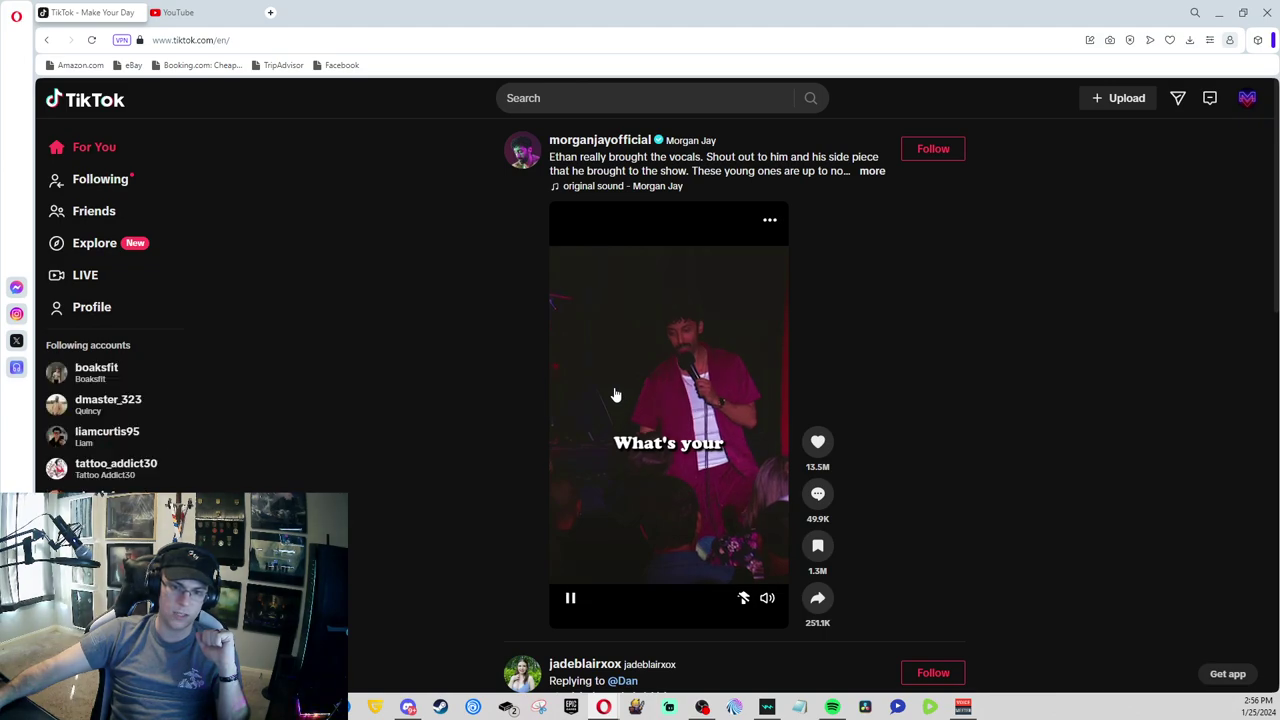
left_click(614, 387)
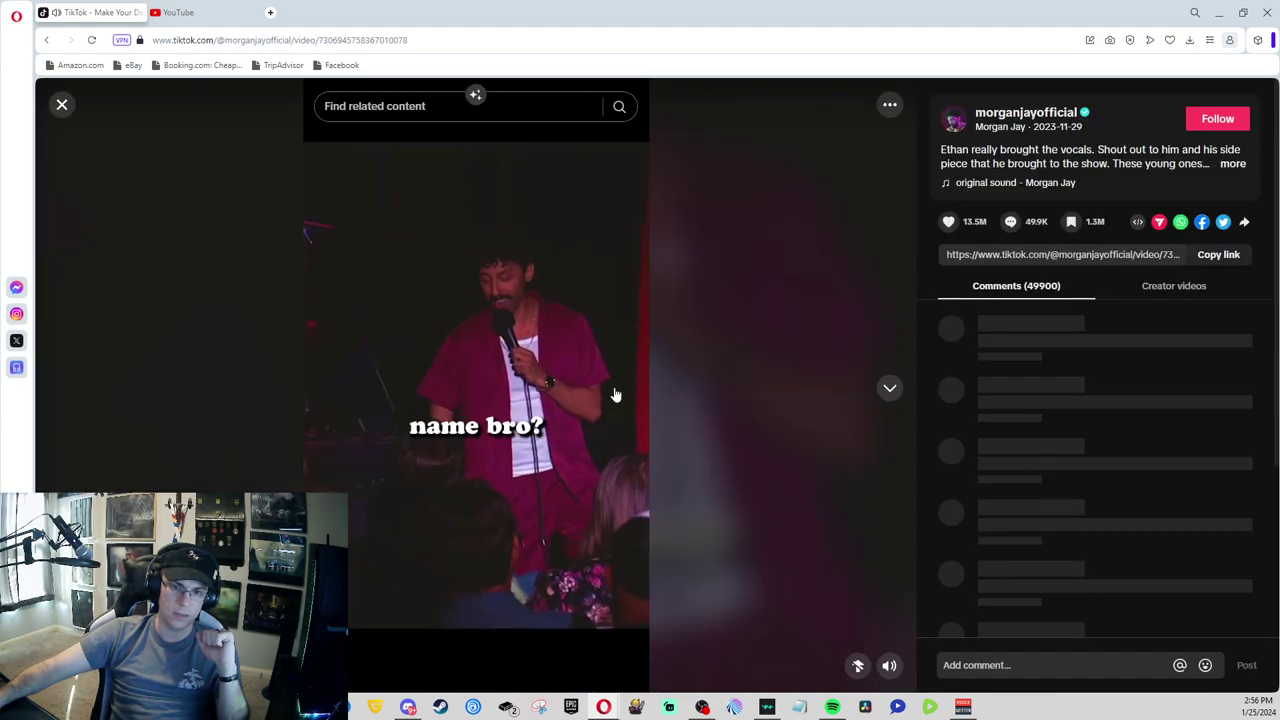
left_click(62, 105)
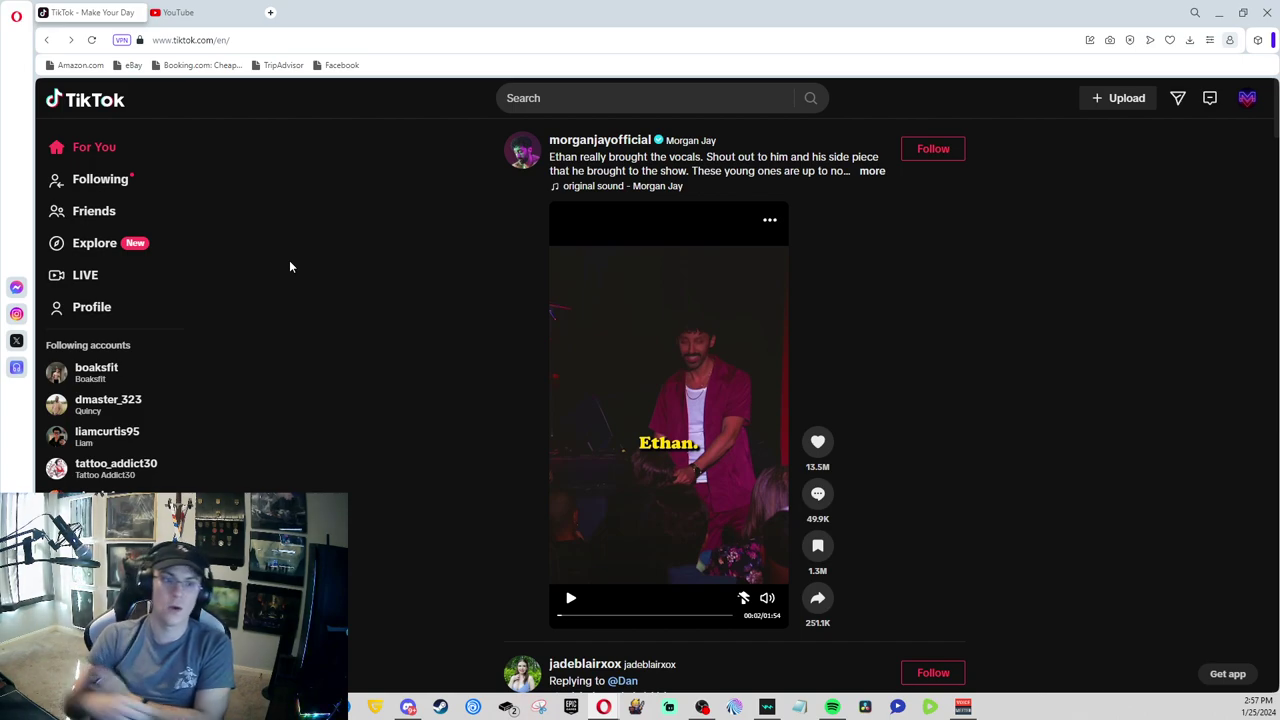
Step: Go to the account's own profile page from the avatar menu and scroll its video grid
mouse_move(1247, 98)
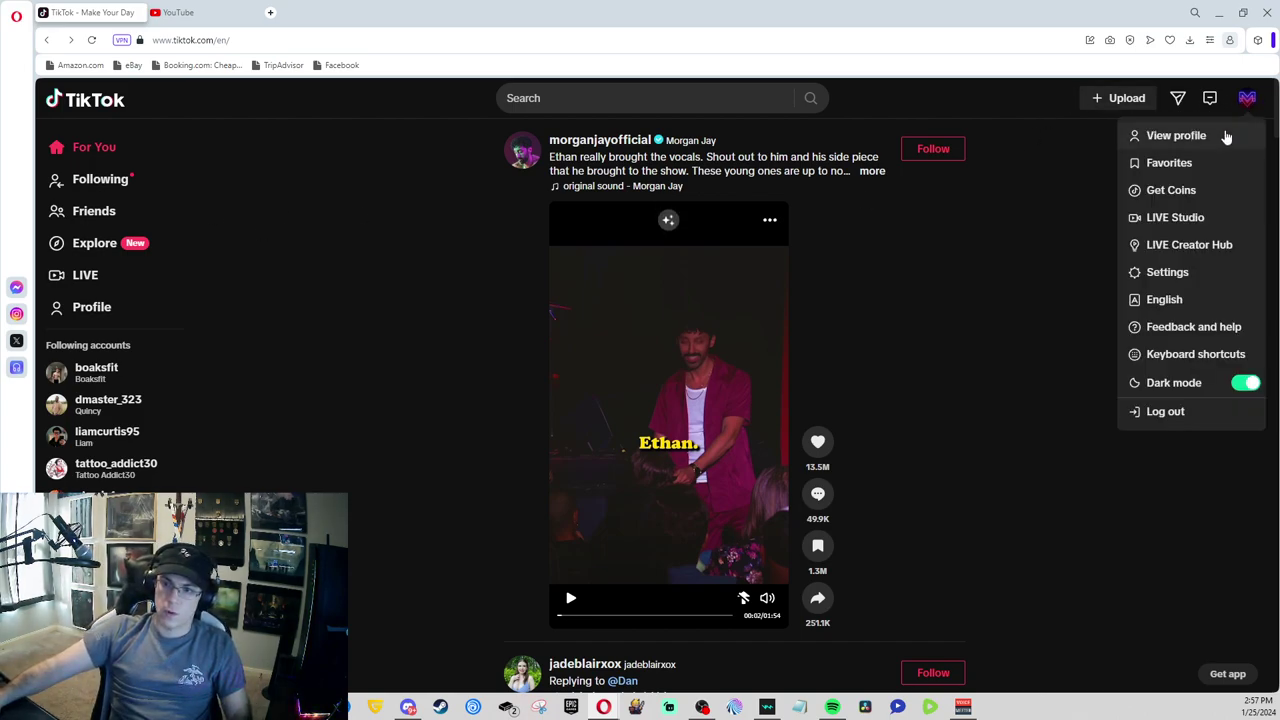
left_click(1223, 134)
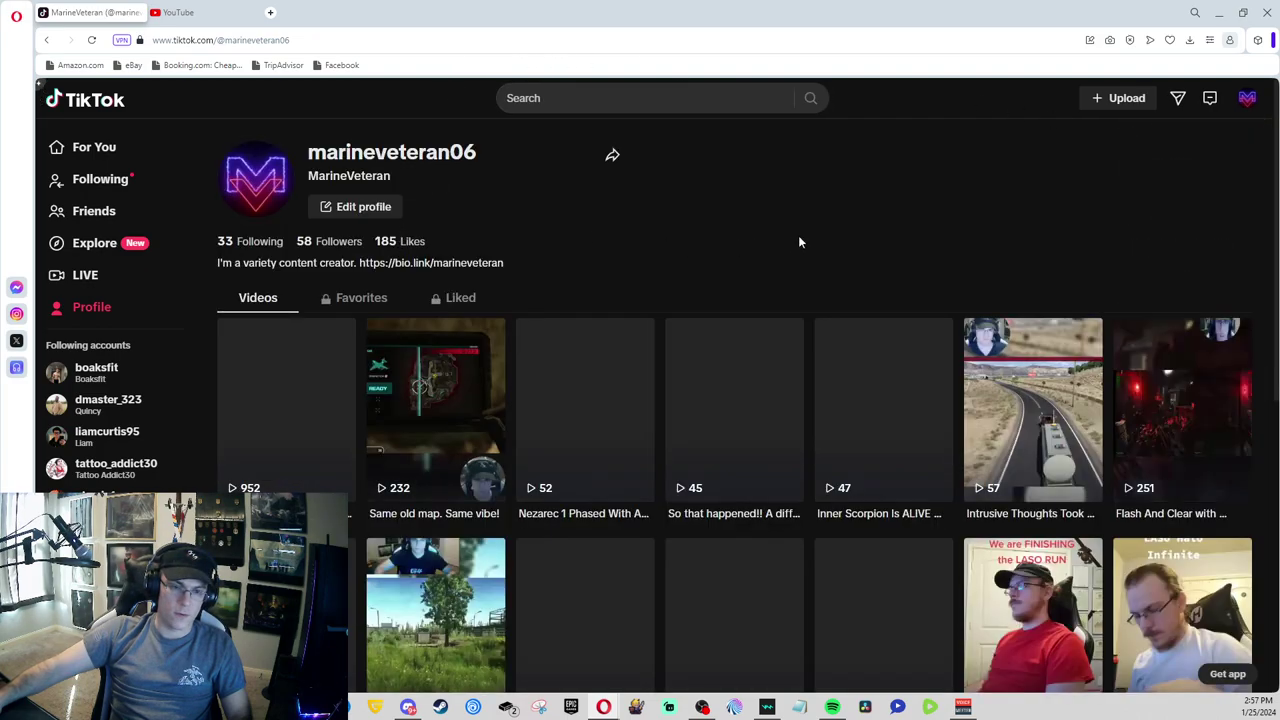
scroll(804, 234, "down", 3)
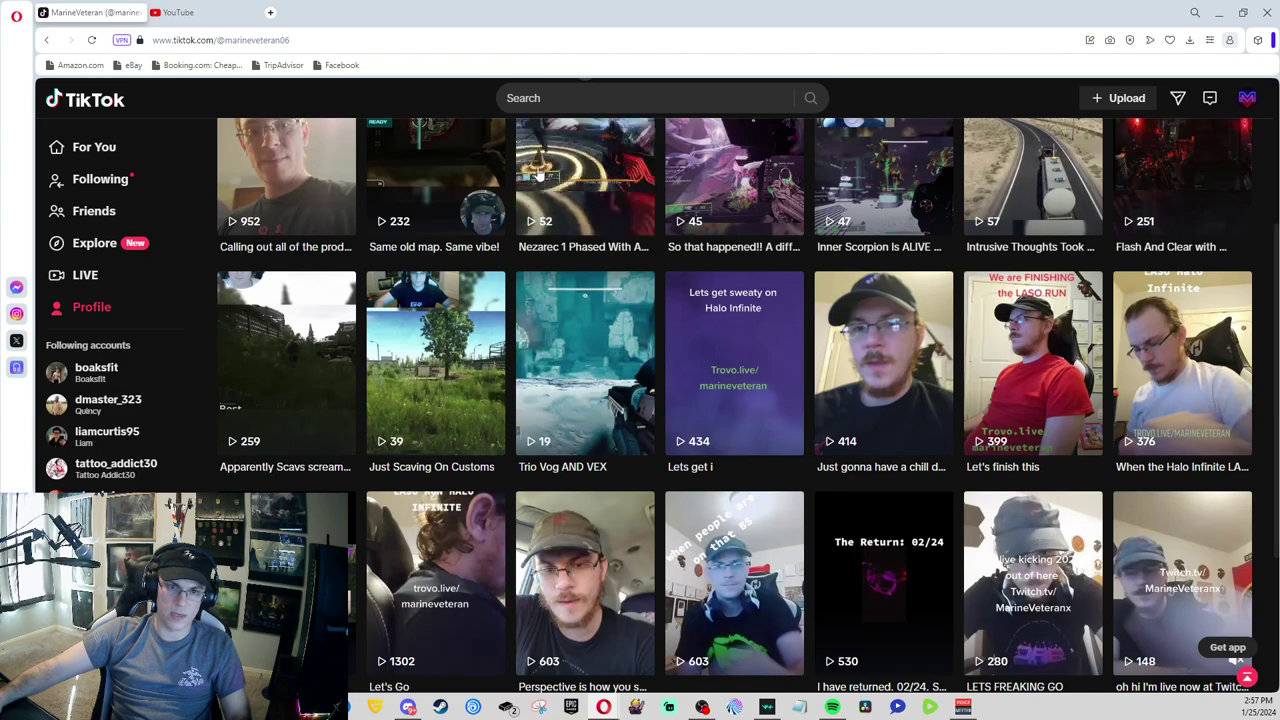
Step: Watch 'Same old map. Same vibe!' and 'Just Scaving On Customs', returning to the grid after each
left_click(402, 145)
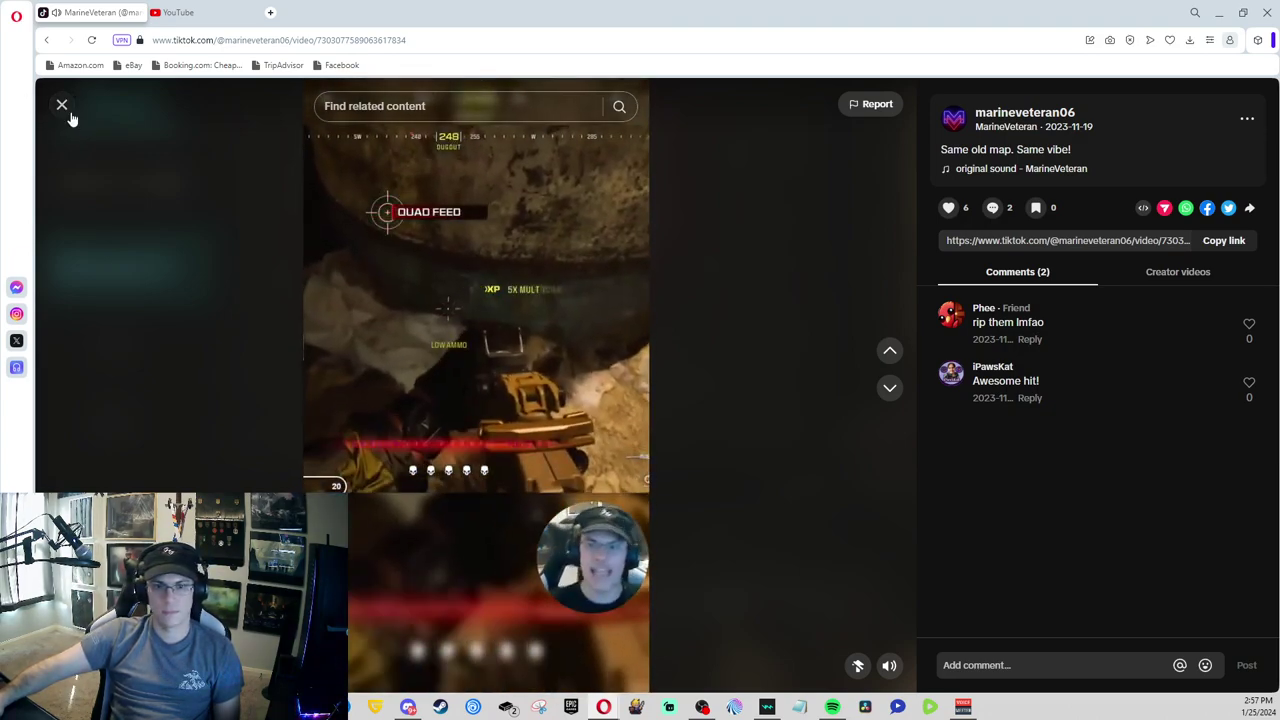
left_click(70, 113)
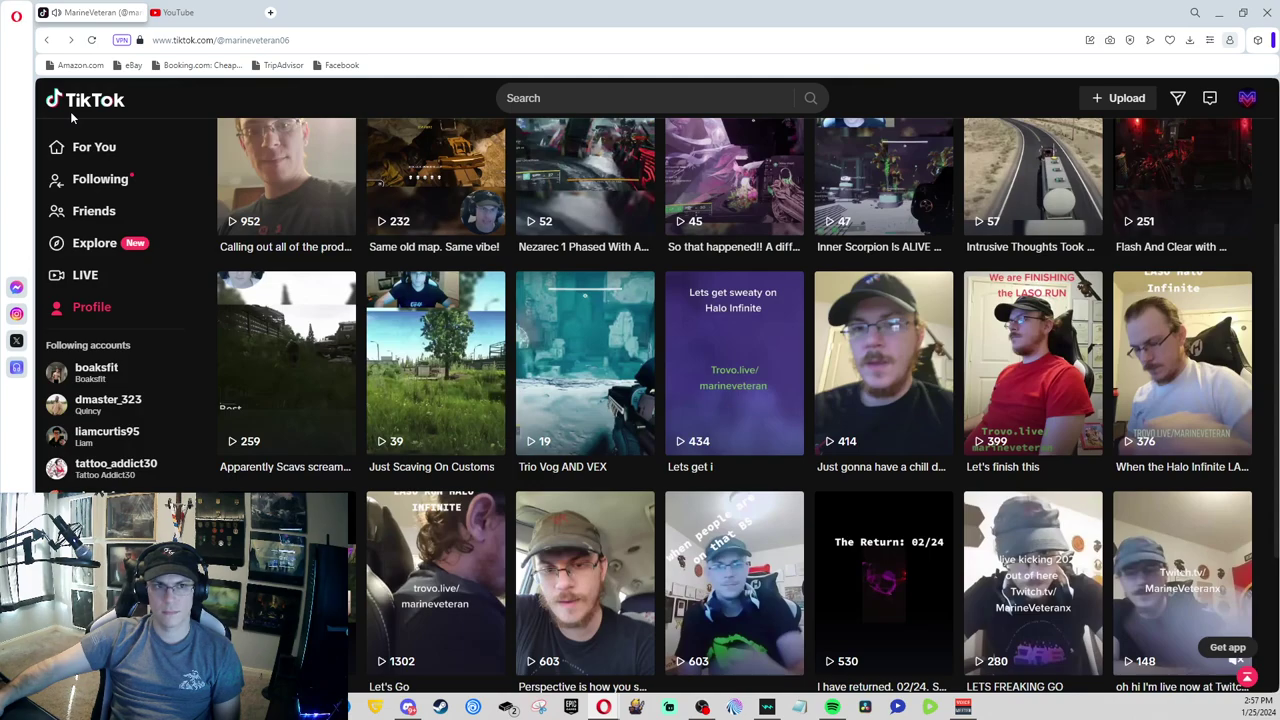
left_click(432, 368)
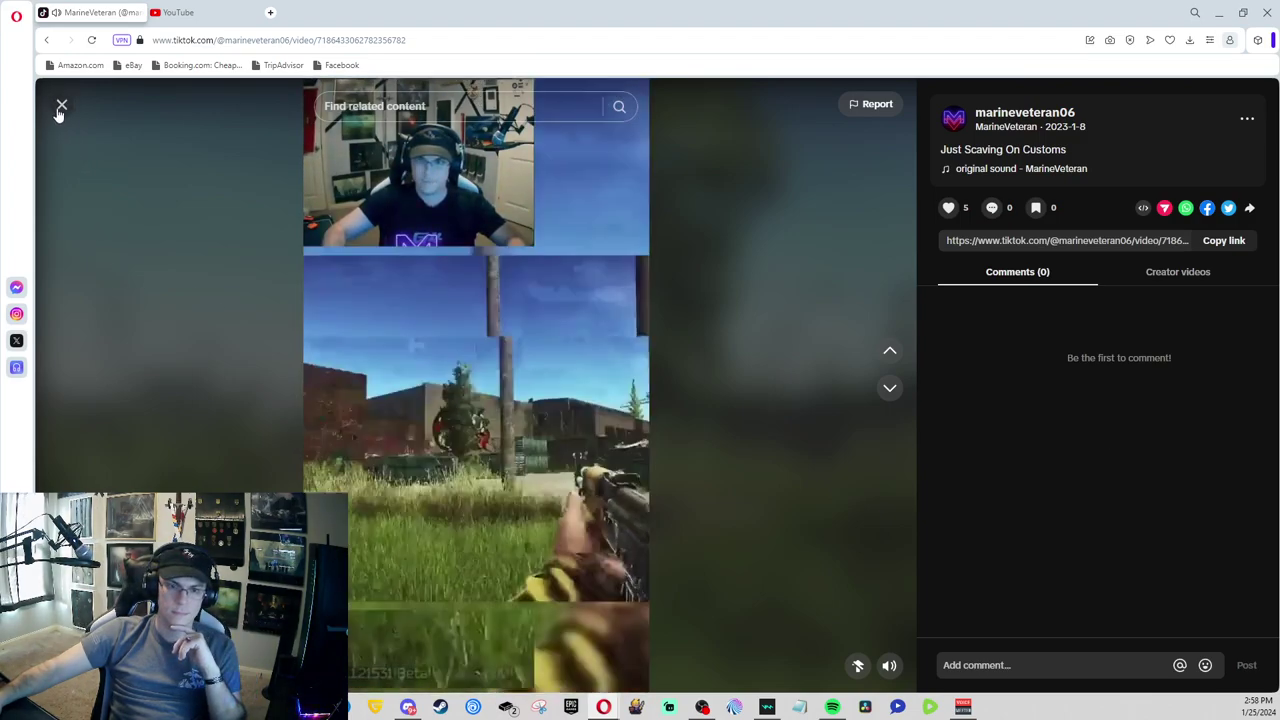
left_click(59, 108)
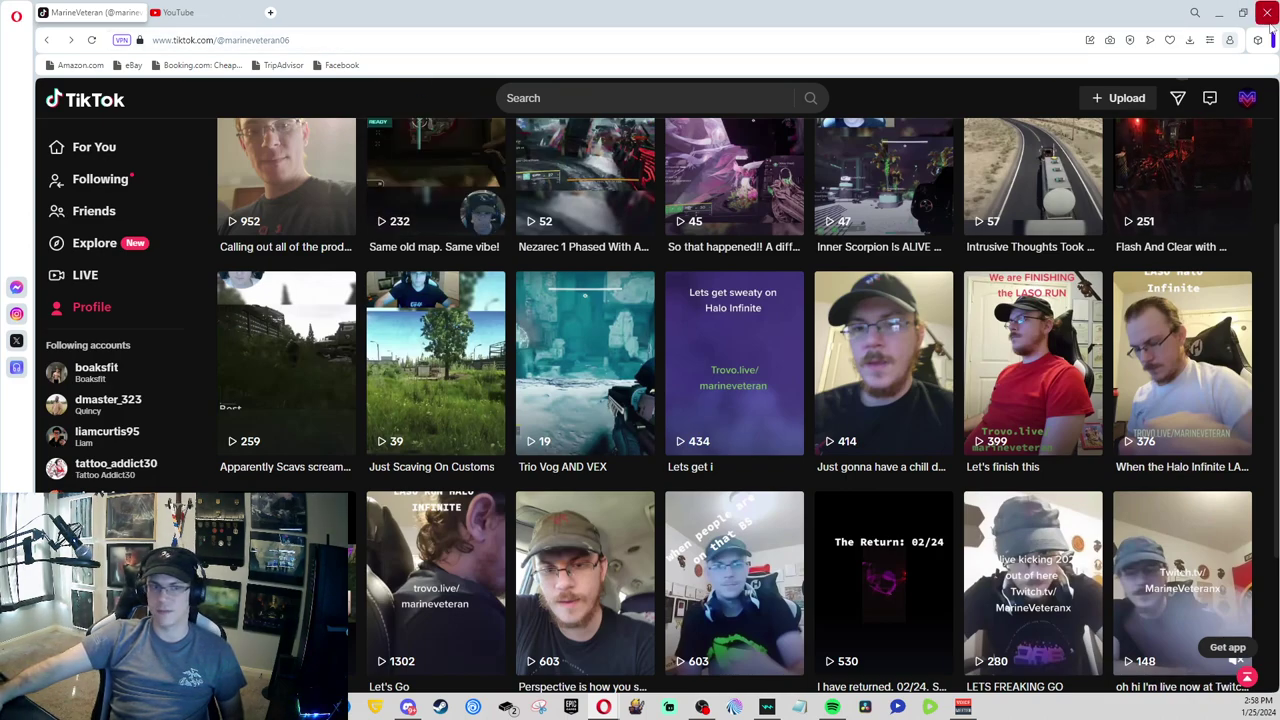
Step: Show the desktop with Win+D, hiding the TikTok browser window
key("super+d")
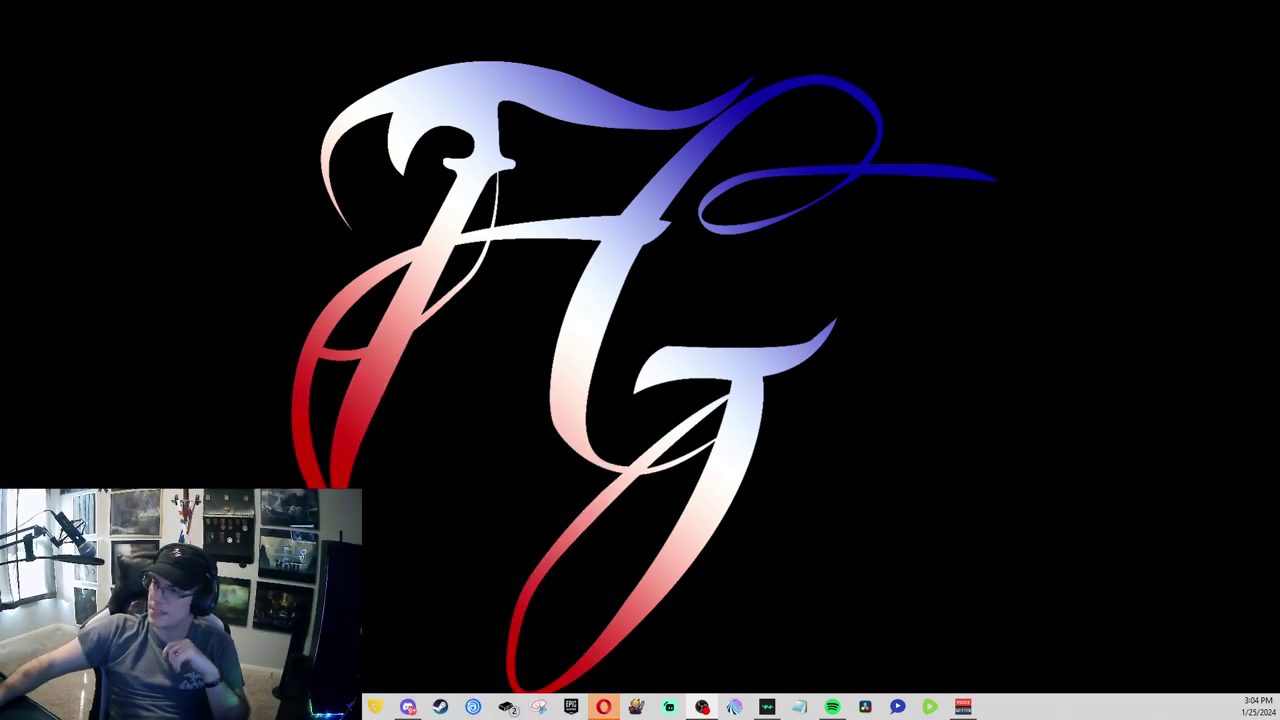
Step: Restore OBS, move the Kick popout over the Kick dock and the Trovo popout onto the Twitch popout
key("super+d")
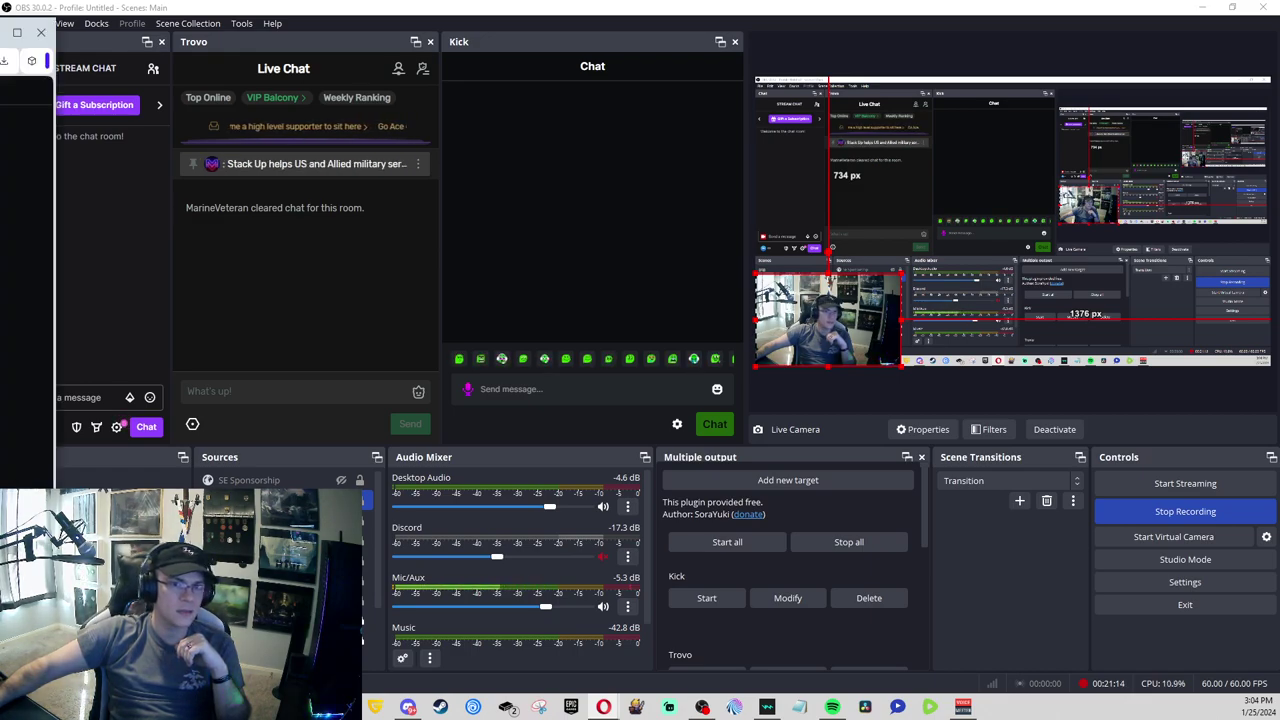
left_click_drag(0, 30, 810, 43)
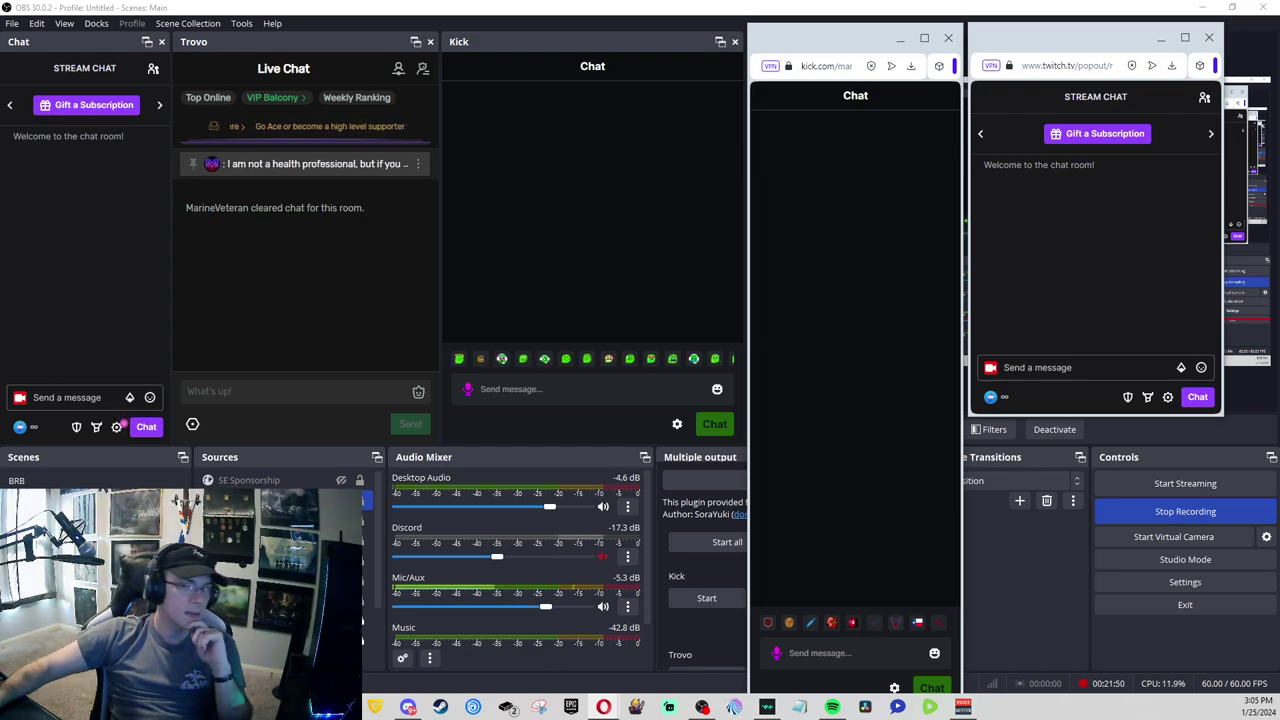
left_click_drag(347, 128, 1029, 126)
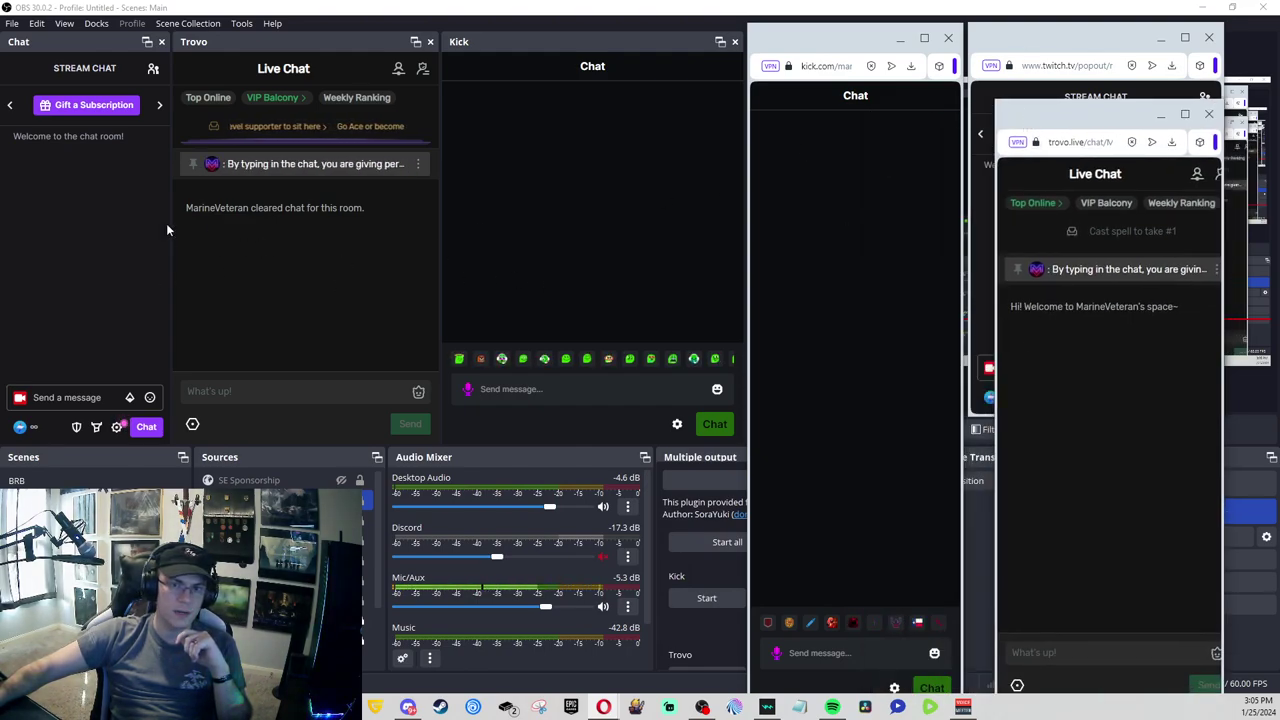
Step: Send 'hi' as a test message in the Kick chat popout
left_click(1113, 42)
left_click(1166, 531)
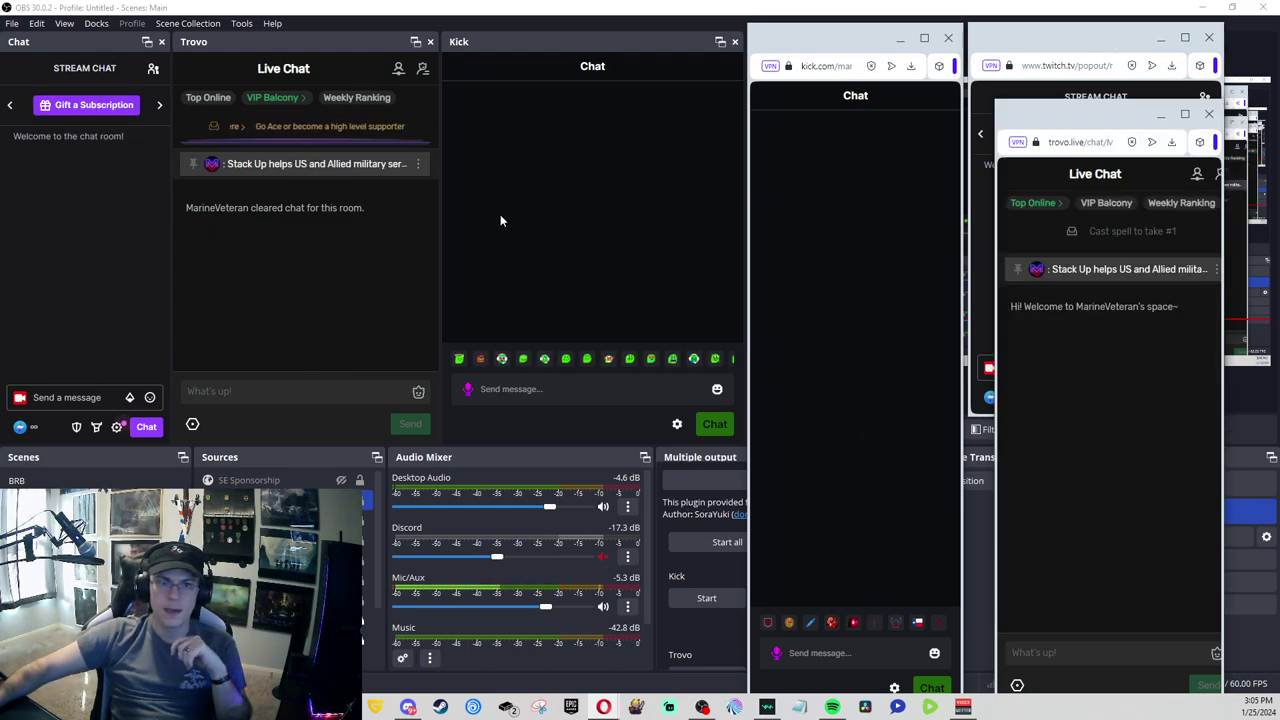
left_click(859, 650)
type("hi")
key("Return")
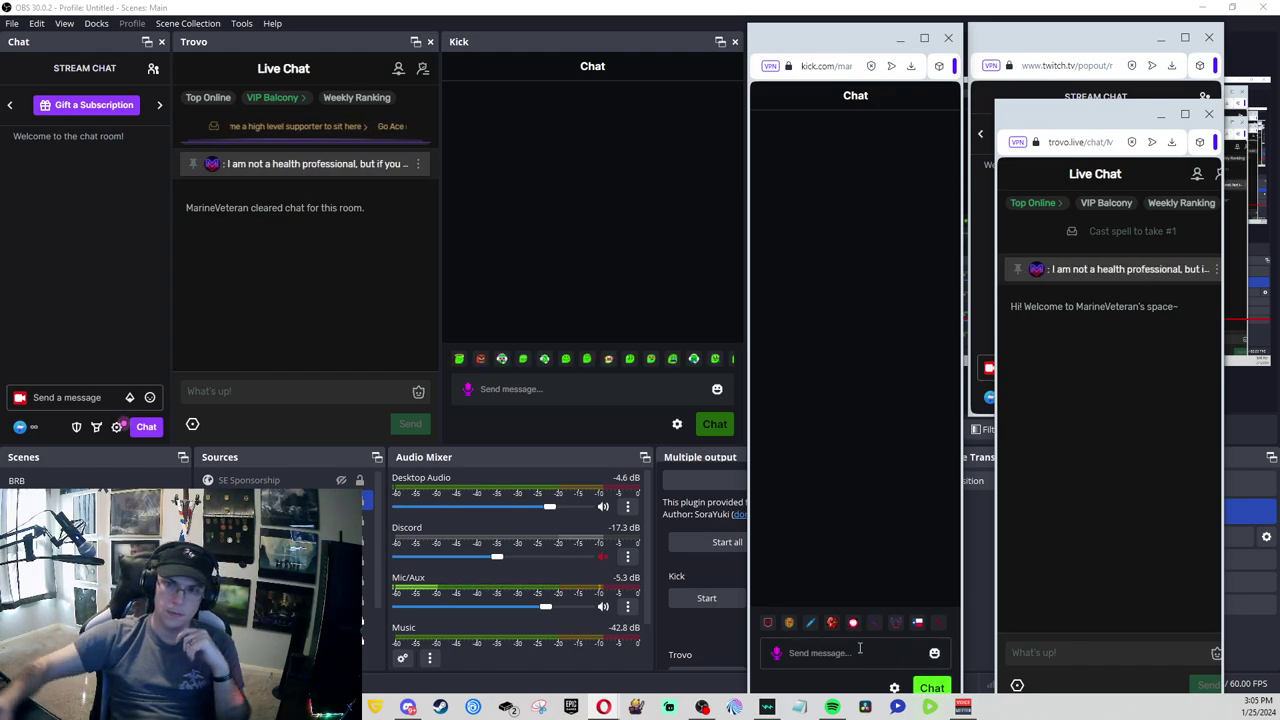
Step: Send 123 in the Twitch and Trovo chat popouts
left_click(987, 307)
left_click(1057, 367)
type("123")
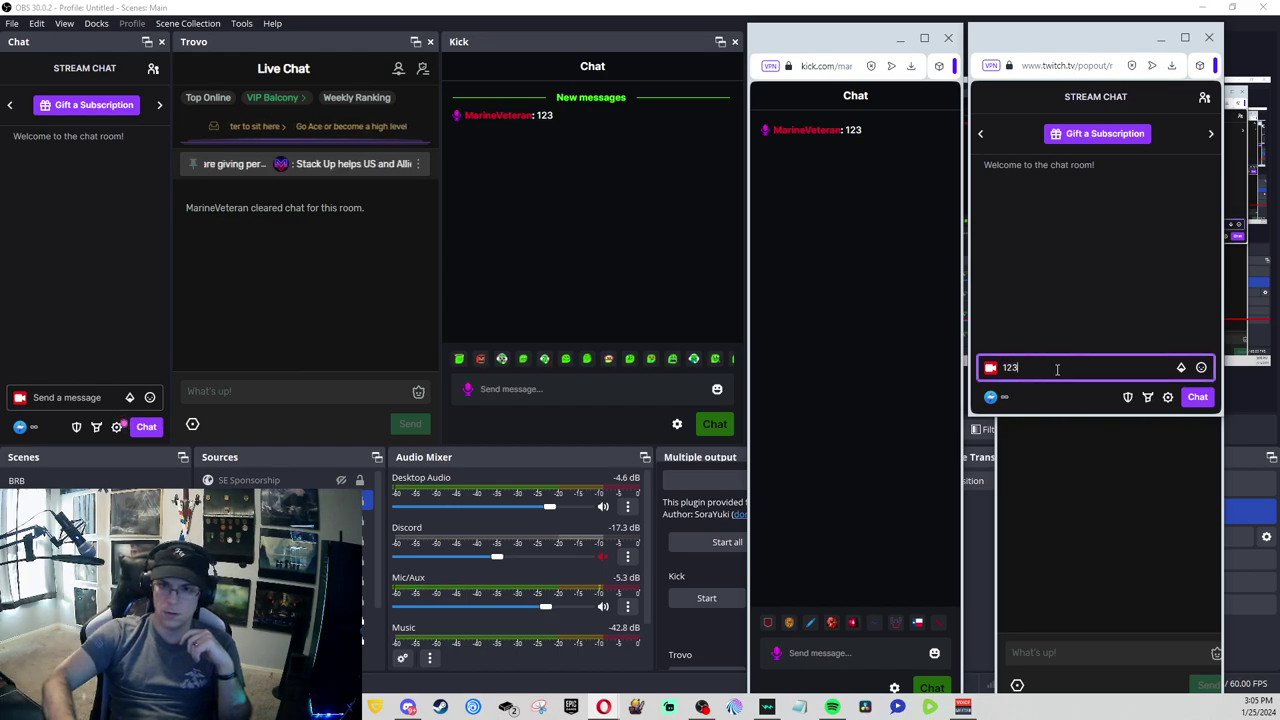
key("Return")
left_click(1043, 652)
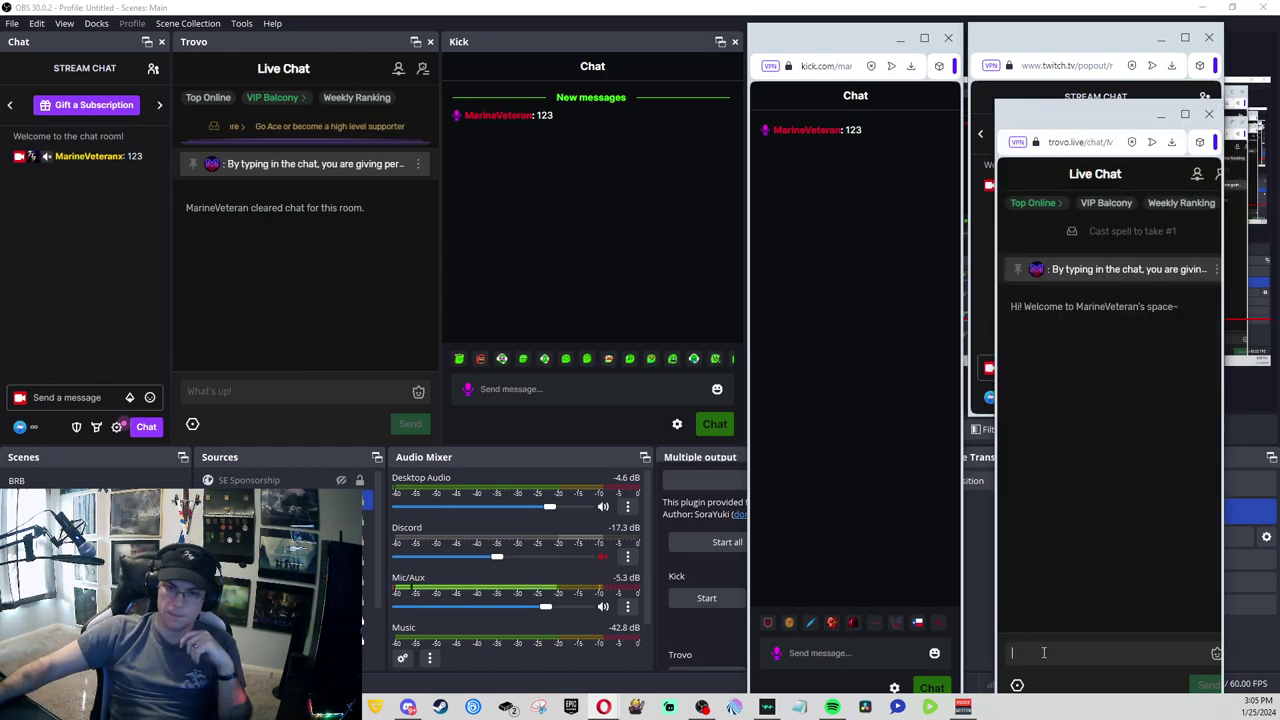
type("123")
key("Return")
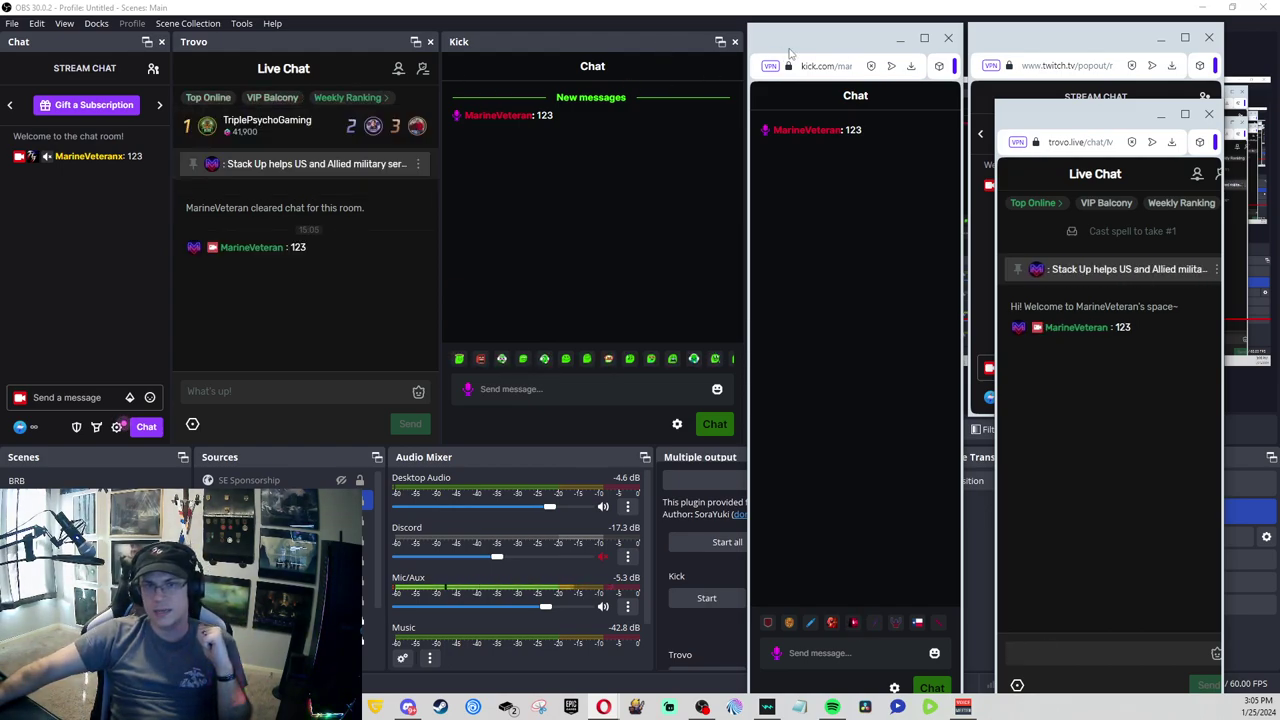
Step: Arrange the Kick, Twitch and Trovo popouts in a cascade
mouse_move(789, 41)
left_mouse_down()
mouse_move(846, 39)
mouse_move(796, 38)
left_mouse_up()
left_click_drag(1015, 50, 765, 173)
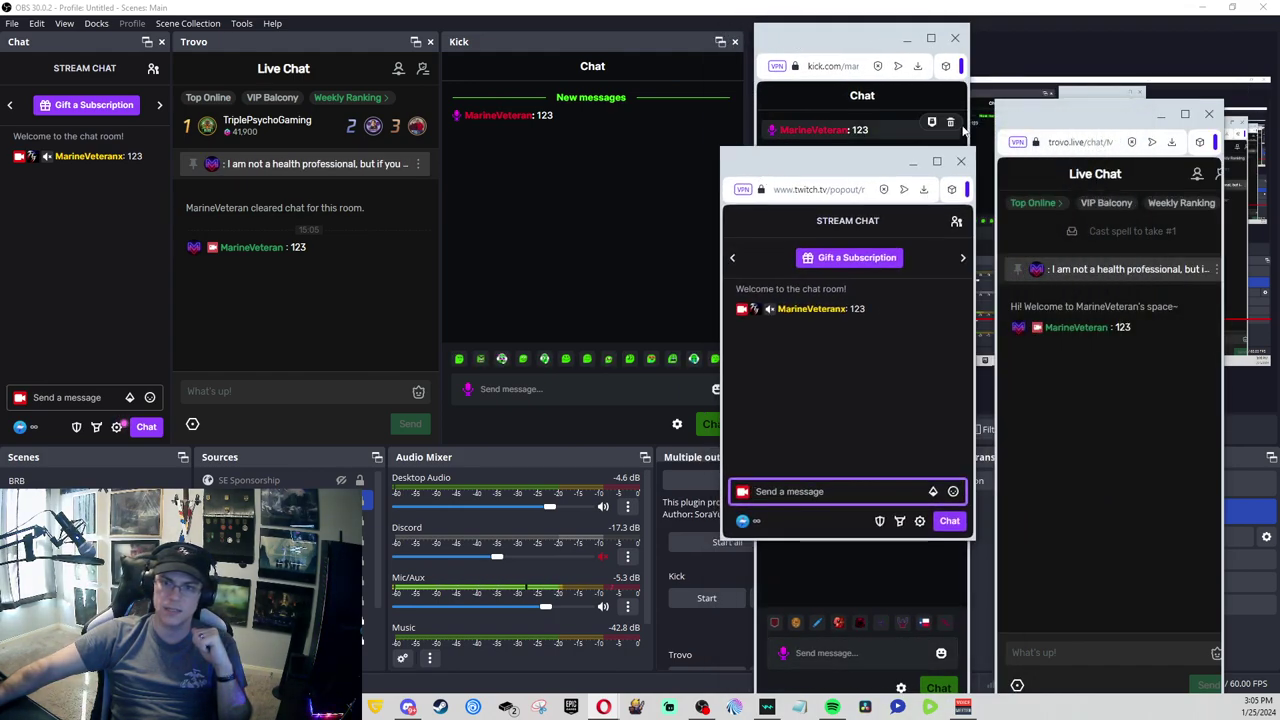
left_click(1082, 112)
left_click_drag(1082, 112, 811, 335)
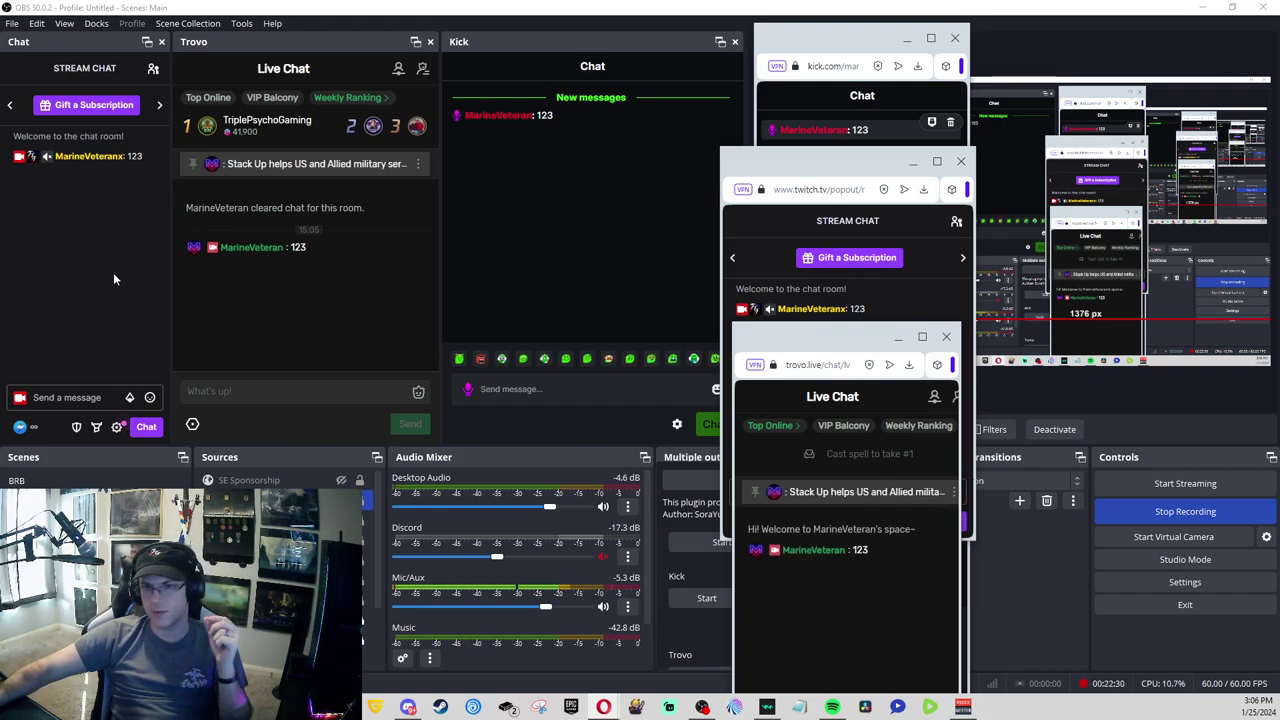
mouse_move(124, 153)
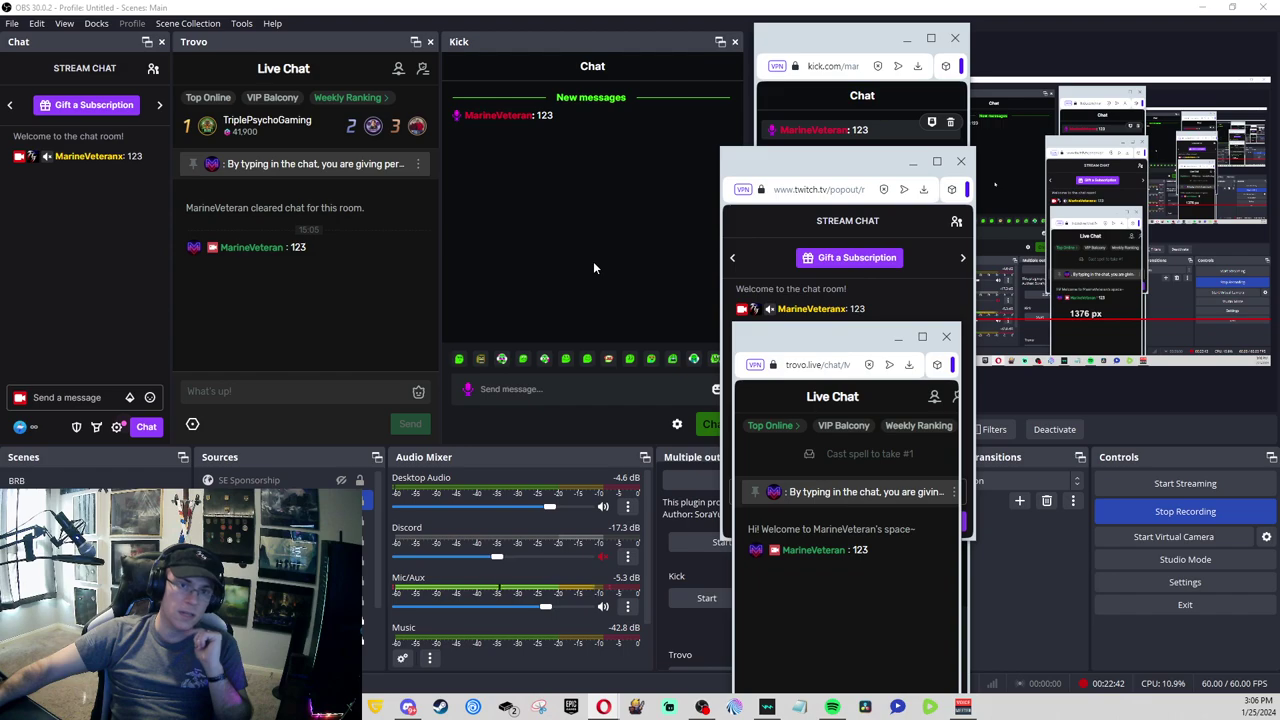
Step: Check the Custom Browser Docks settings from the Docks menu and close them unchanged
left_click(96, 23)
left_click(96, 23)
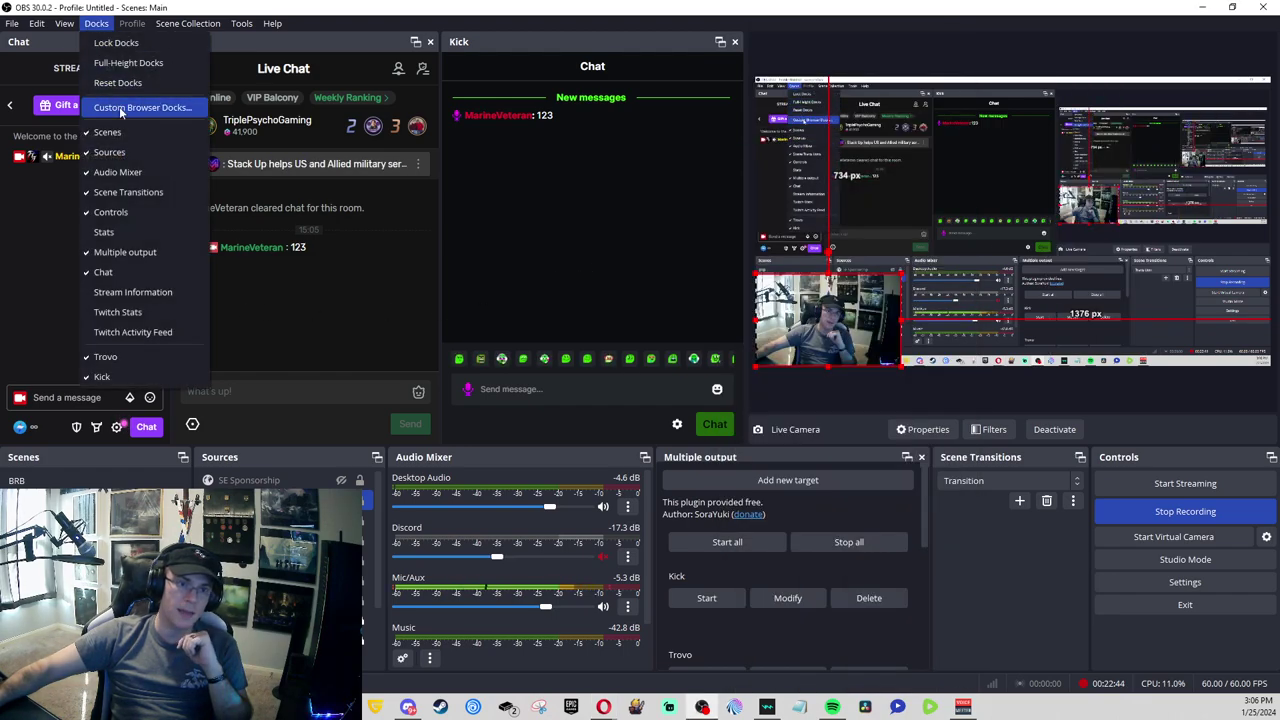
left_click(140, 106)
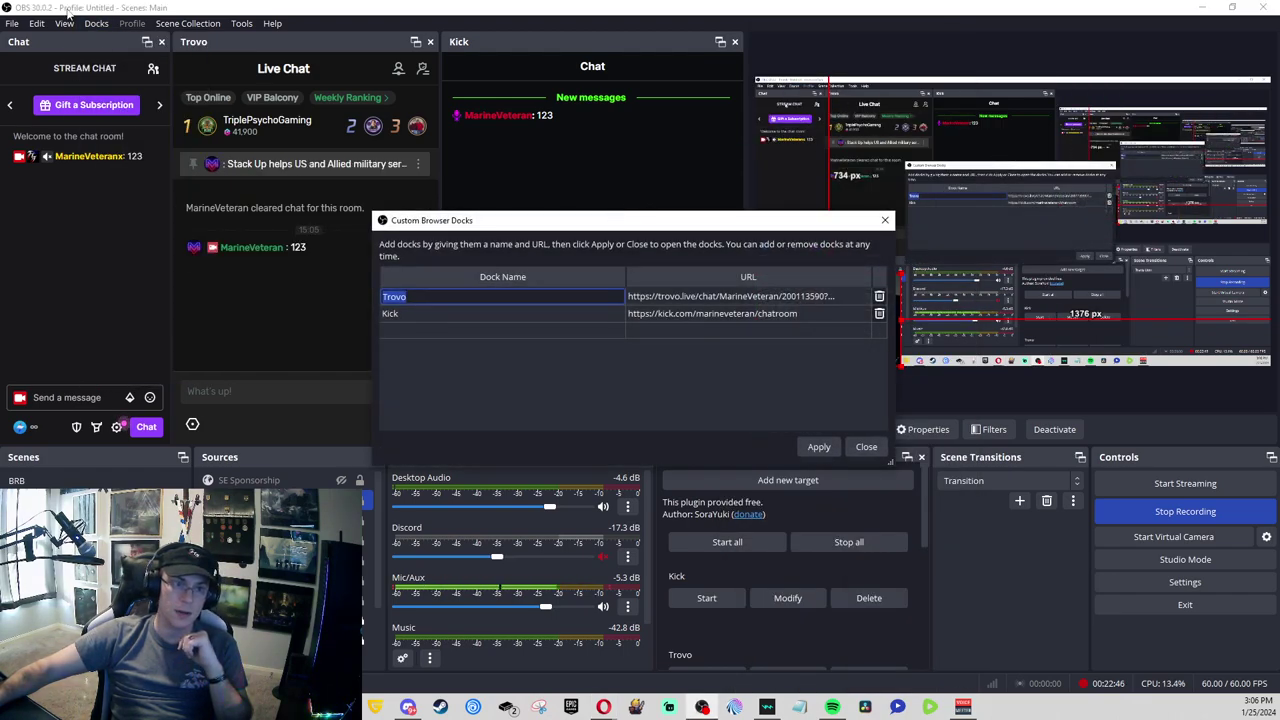
left_click(630, 331)
left_click(866, 447)
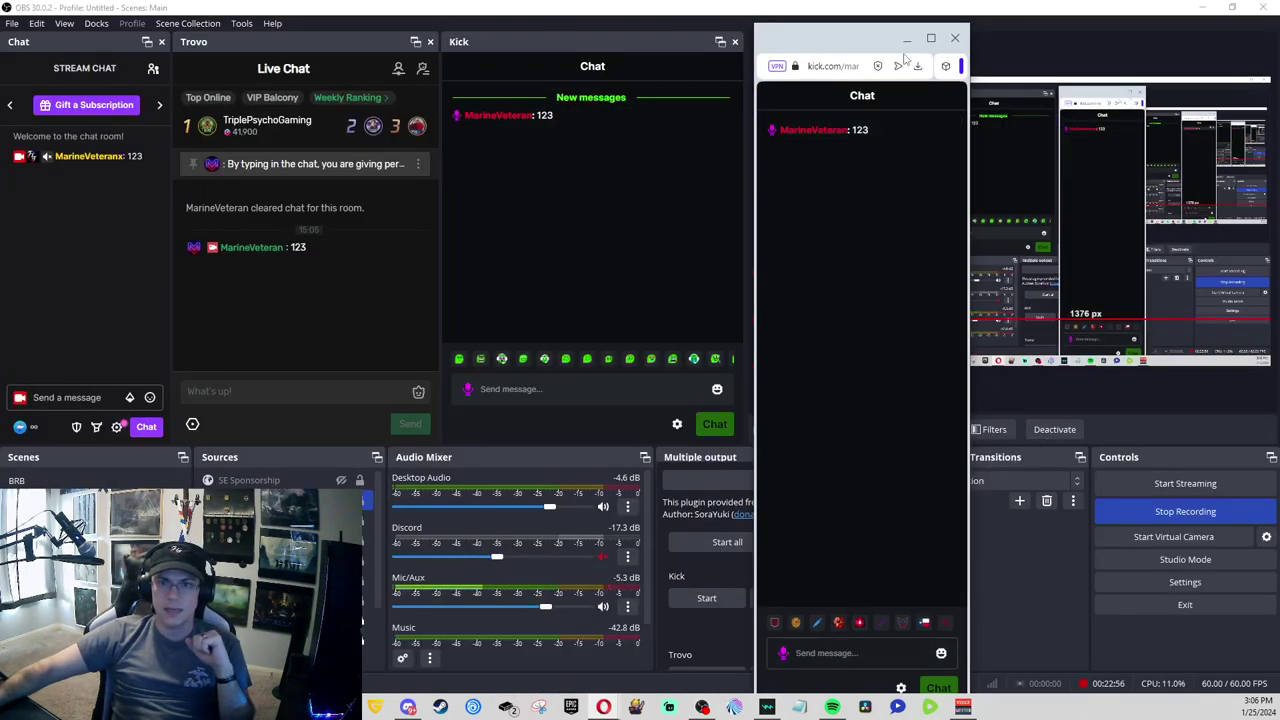
Step: Delete the 123 message in the Kick popout and start a new Kick message
left_click(843, 66)
left_click(822, 318)
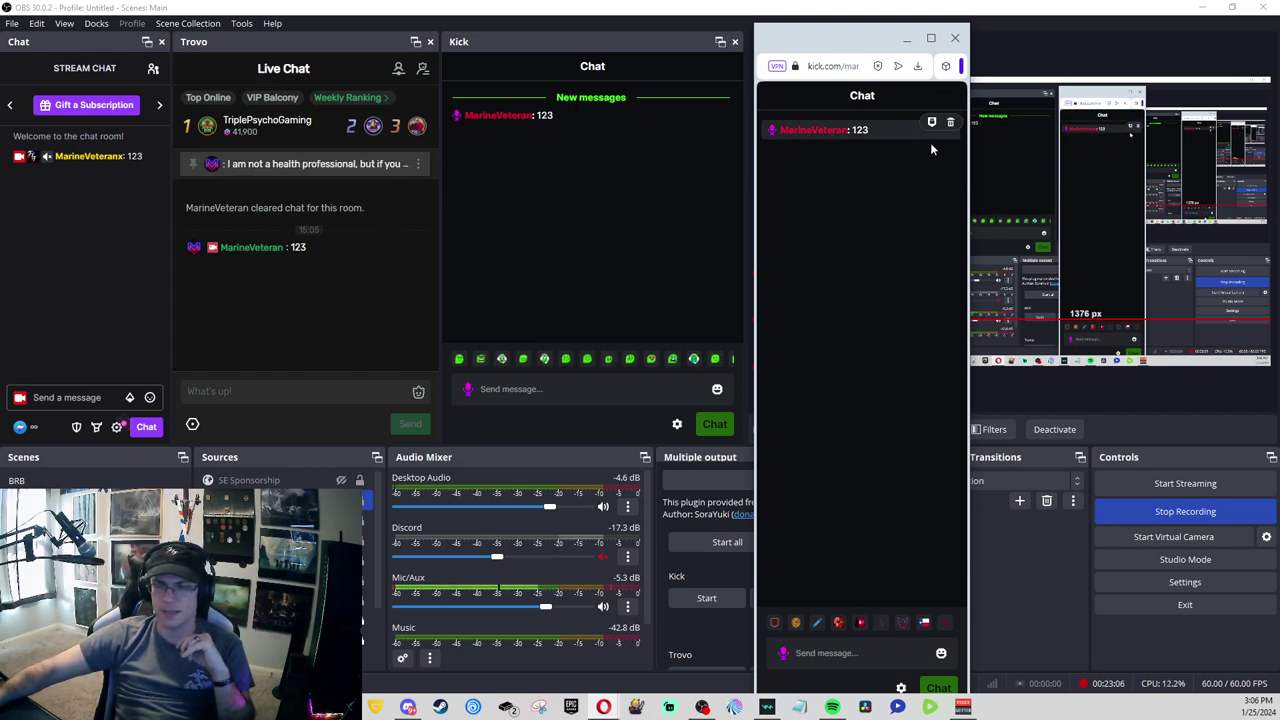
left_click(950, 122)
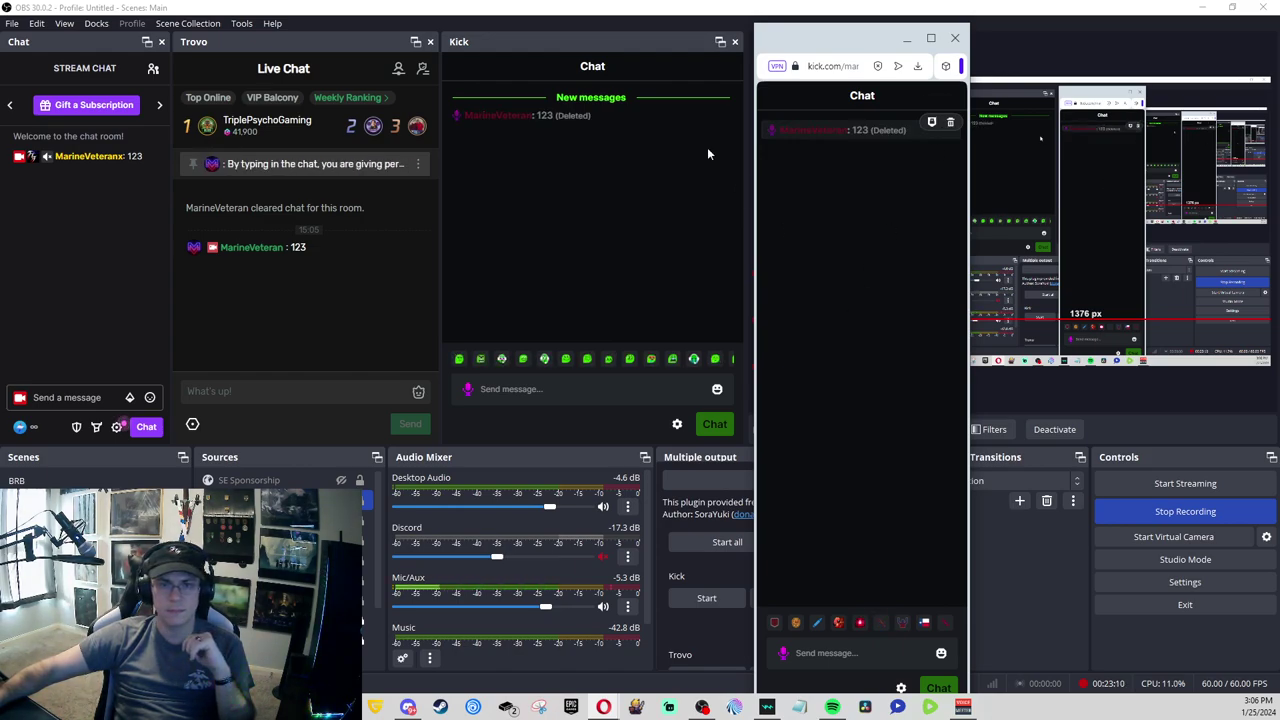
left_click(870, 651)
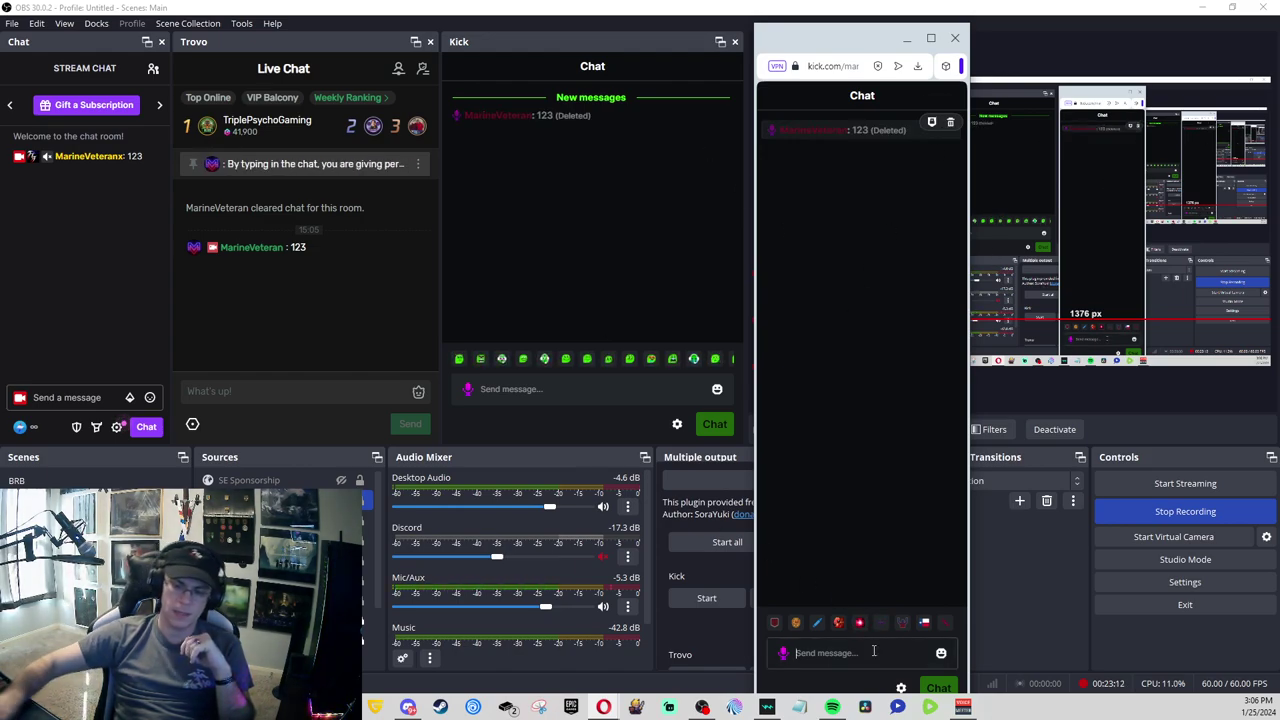
Step: Bring OBS forward, then open and close the message sender's user card in the Kick dock
left_click(691, 177)
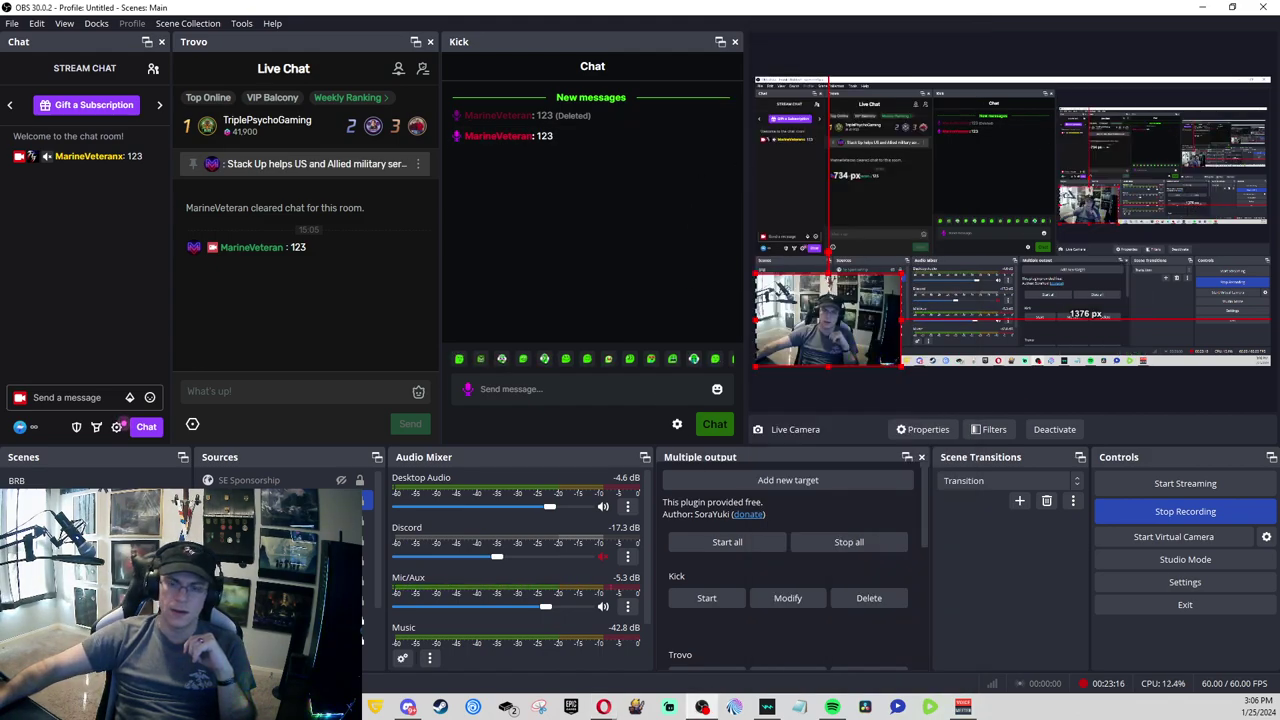
mouse_move(727, 135)
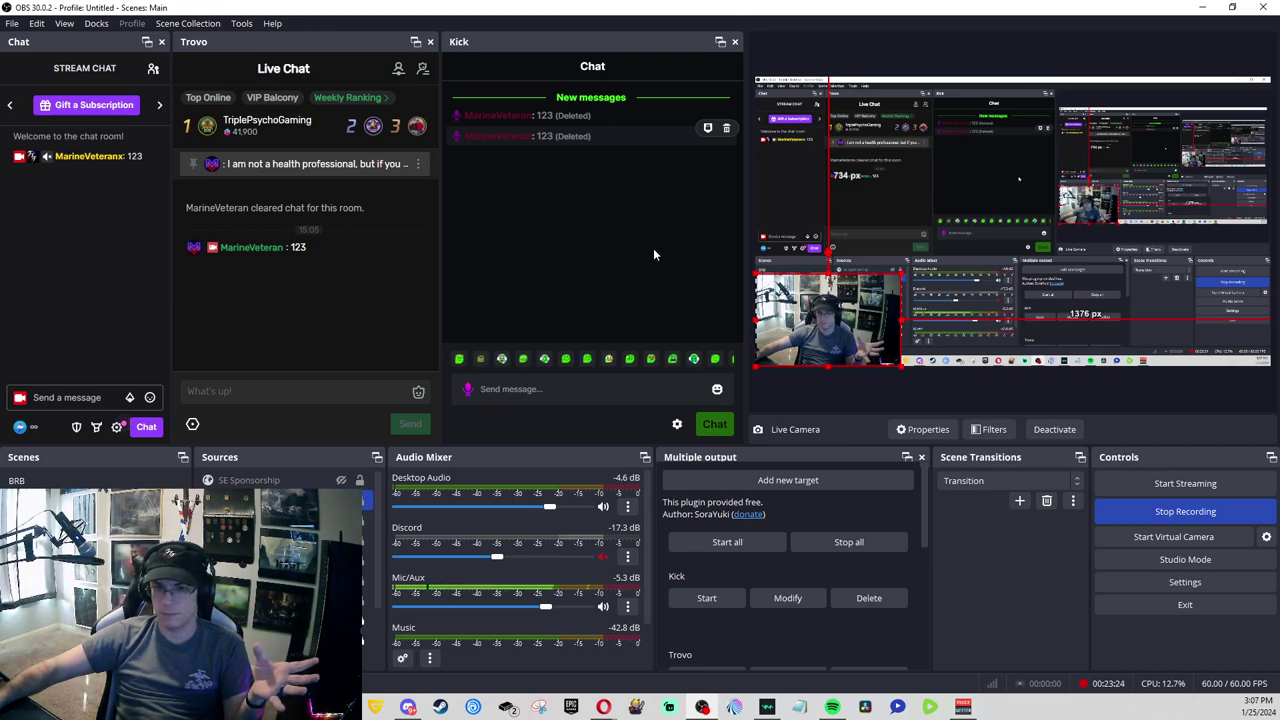
right_click(513, 138)
key("Escape")
left_click(498, 136)
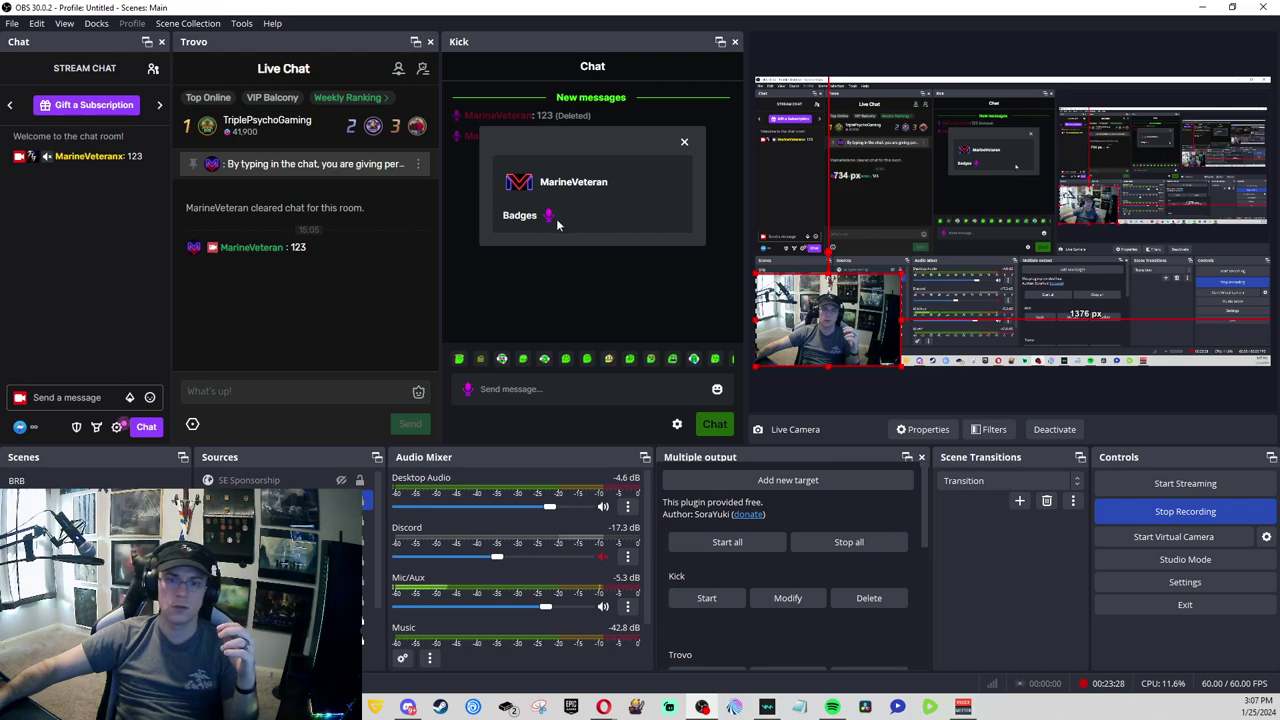
left_click(684, 141)
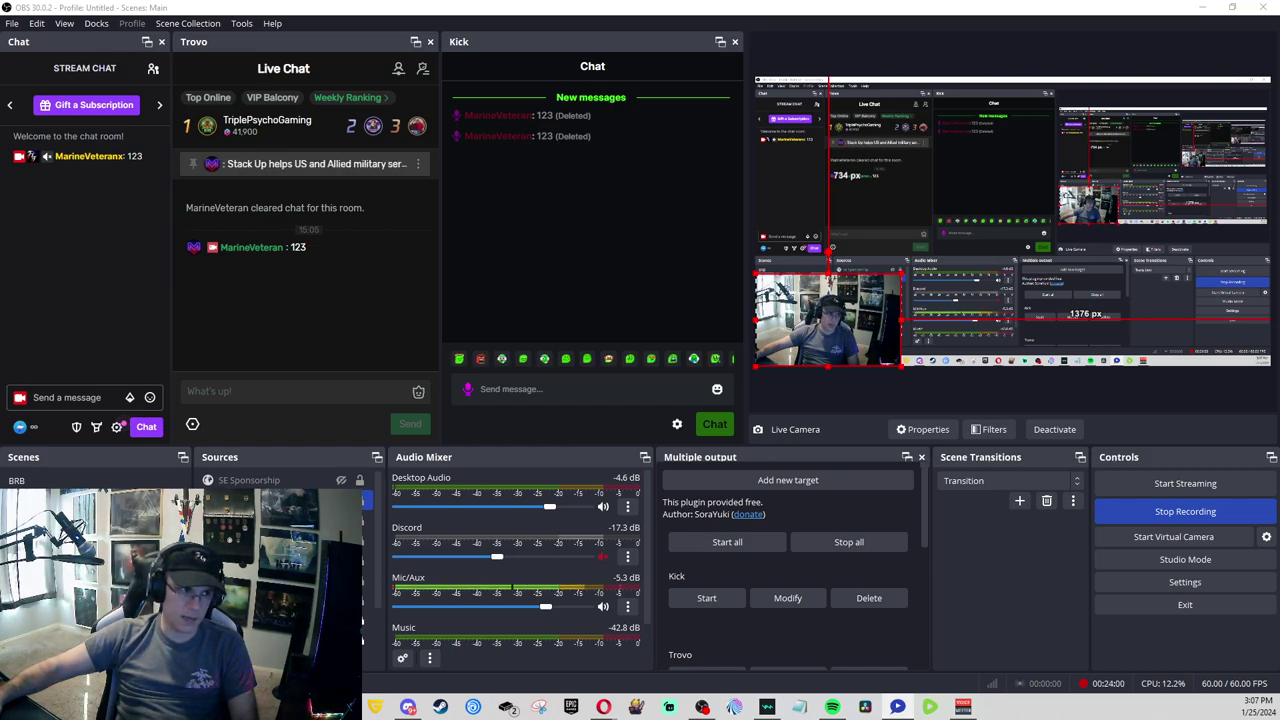
Step: Review AxelChat's connections for YouTube, Twitch, Trovo, Kick, Rumble, DLive and Odysee, then close them
left_click_drag(566, 106, 911, 63)
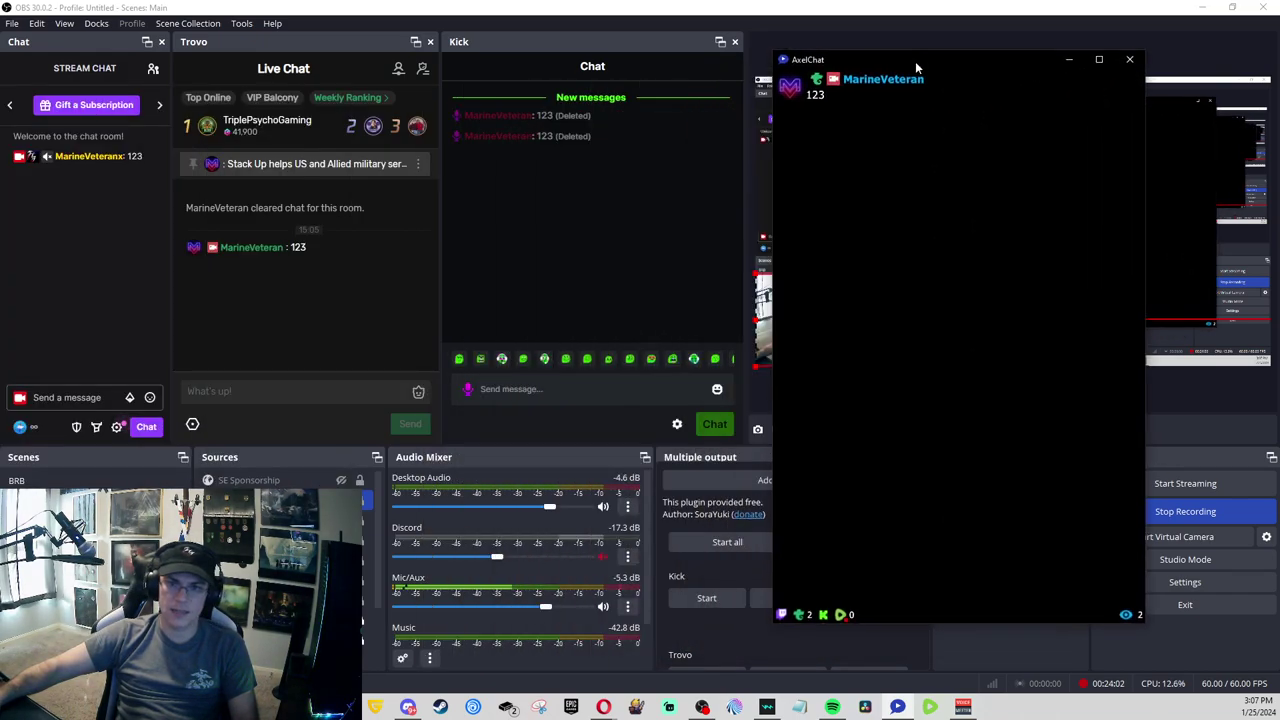
right_click(846, 243)
left_click(900, 247)
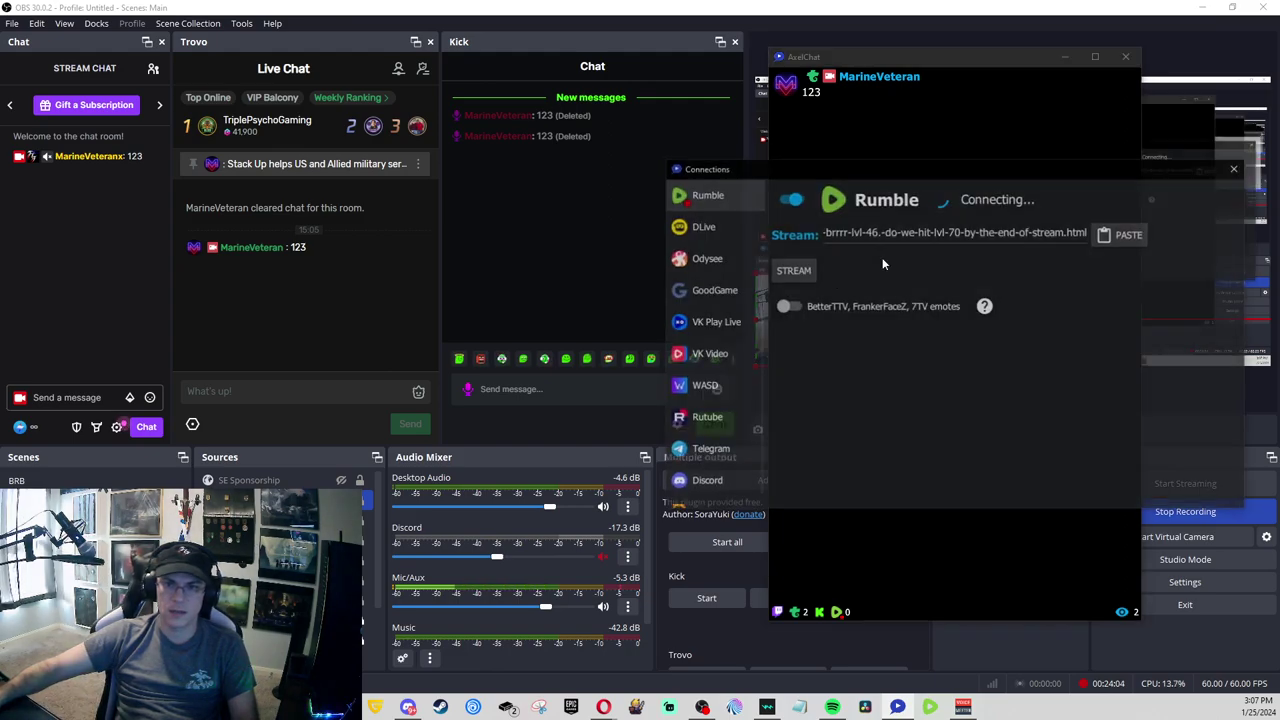
left_click(712, 228)
scroll(710, 230, "up", 3)
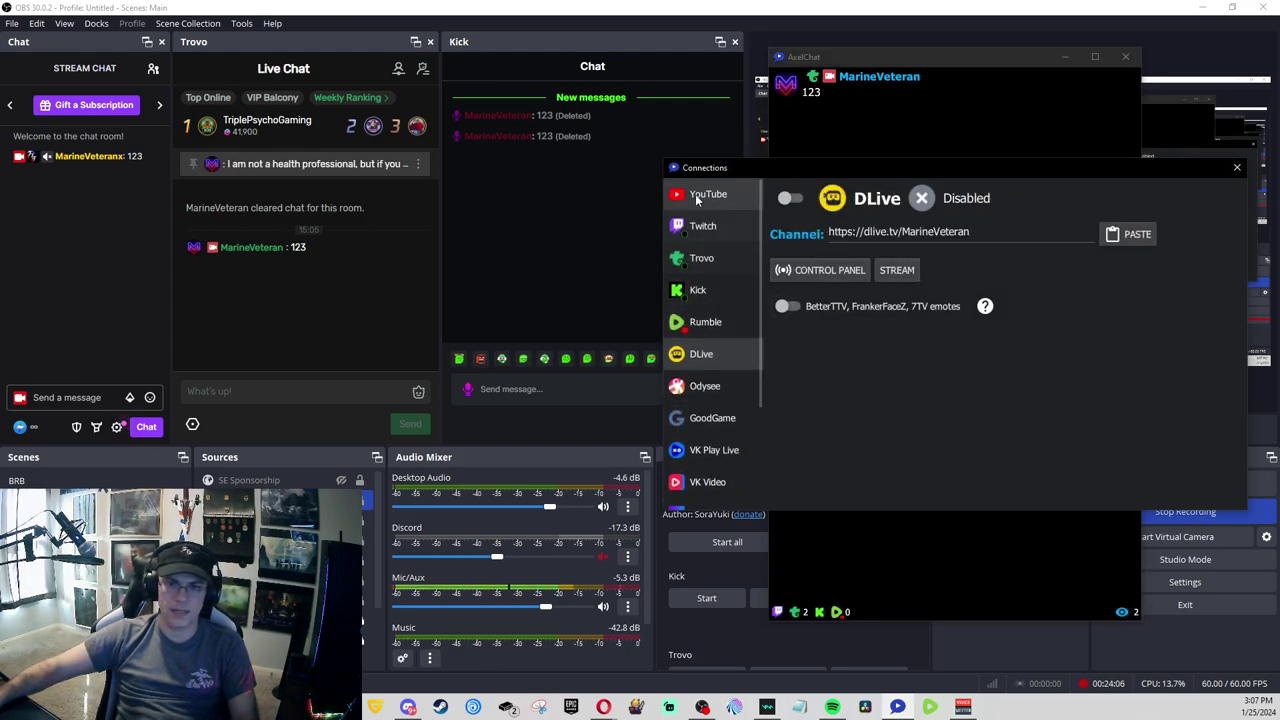
left_click(702, 204)
left_click(703, 226)
left_click(701, 258)
left_click(697, 290)
left_click(697, 325)
left_click(700, 354)
left_click(703, 386)
scroll(701, 392, "down", 3)
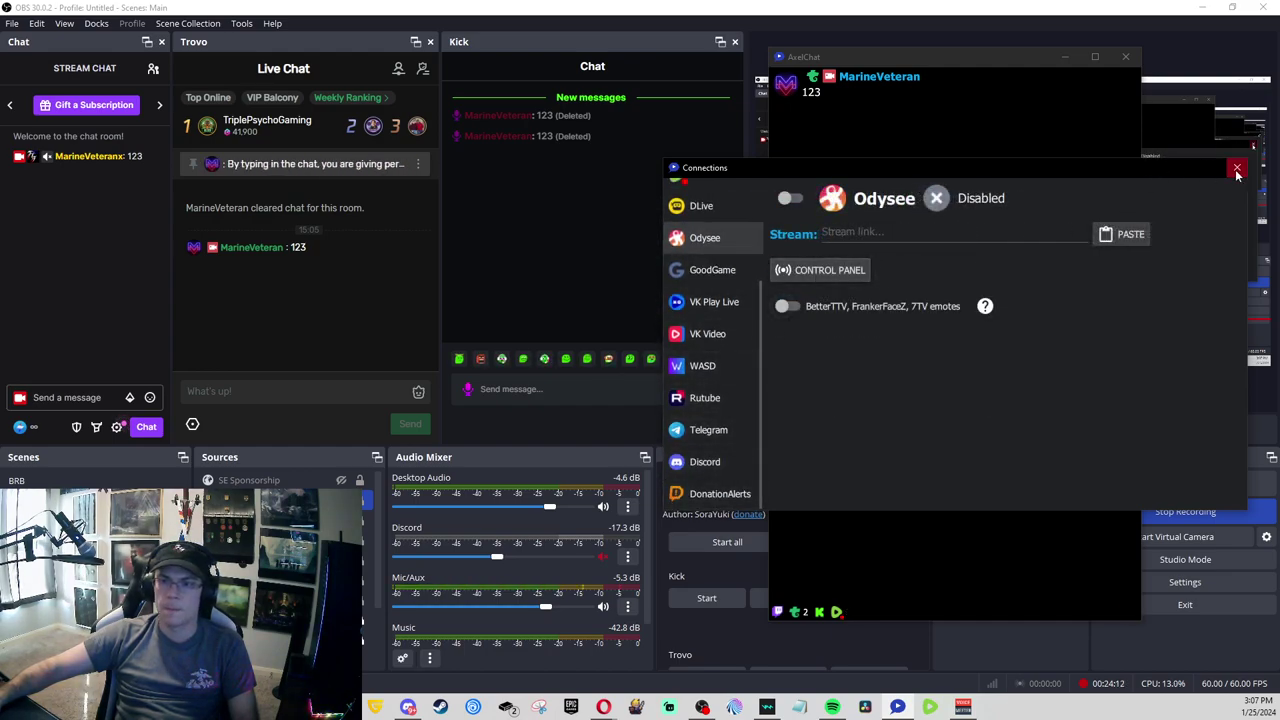
left_click(1237, 167)
Step: Check the sender's participant details, then send 123 in the Twitch chat dock
left_click(865, 77)
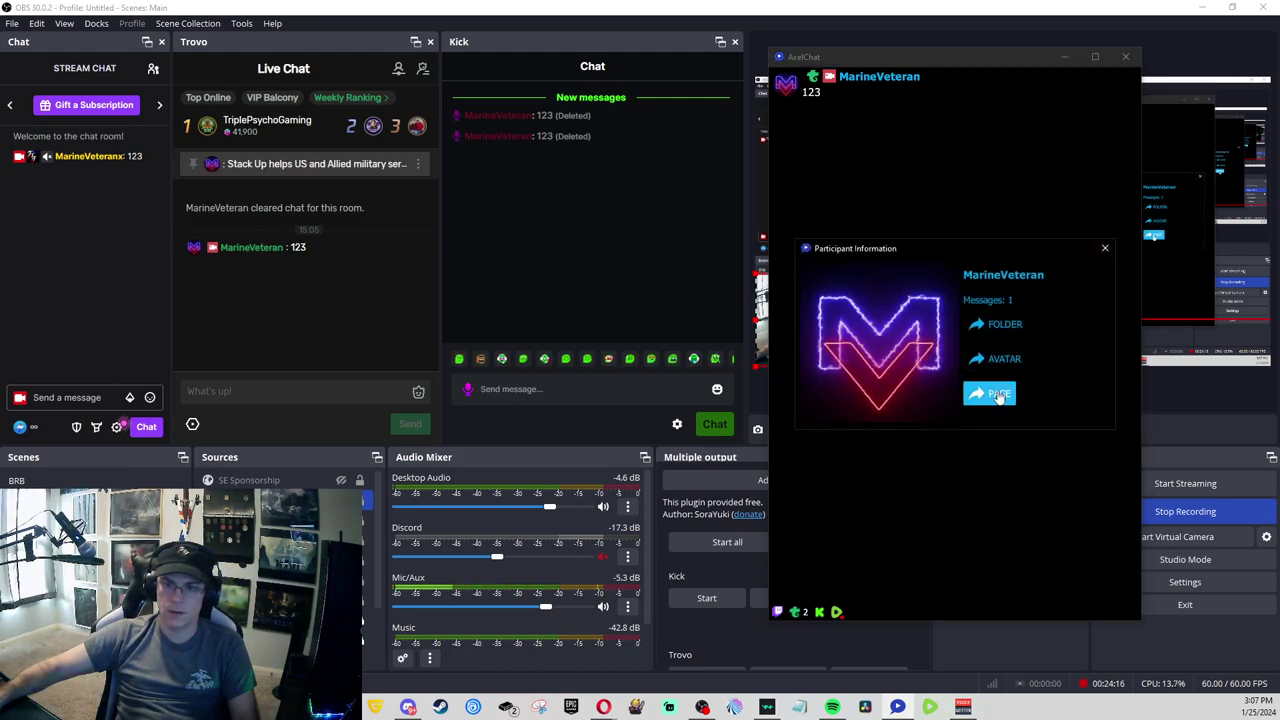
left_click(1104, 248)
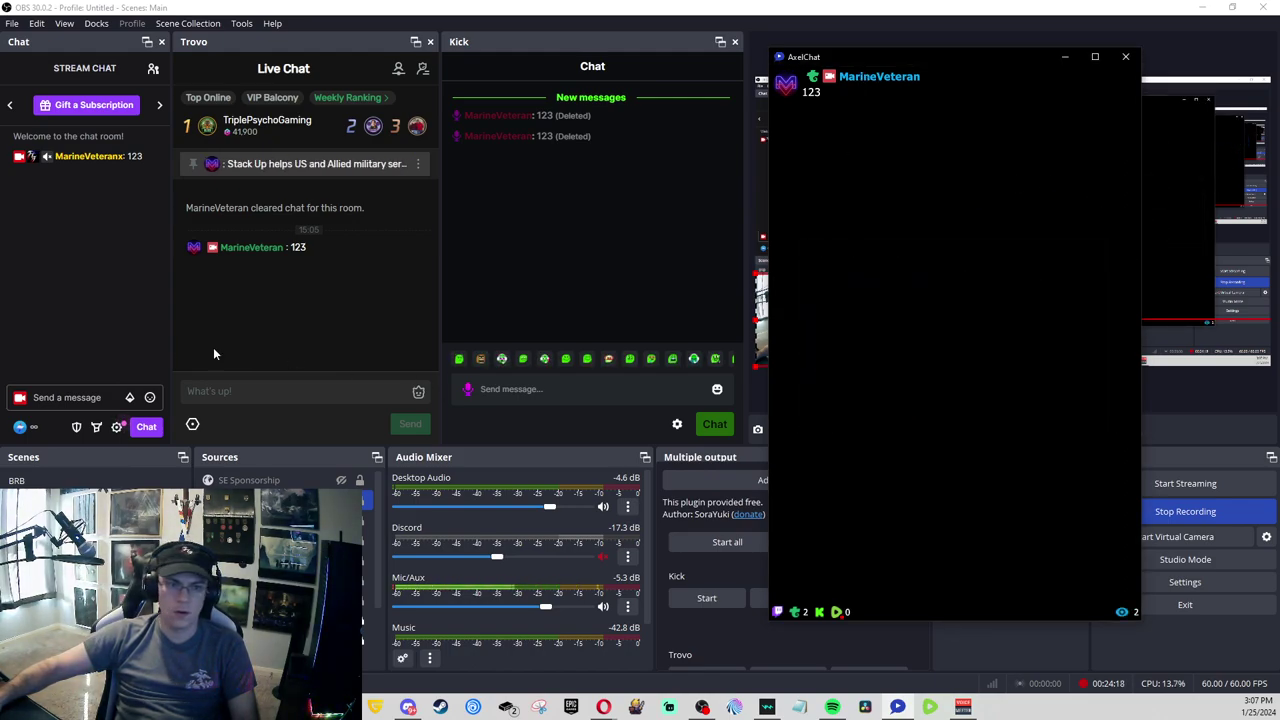
left_click(28, 398)
left_click(28, 398)
left_click(60, 395)
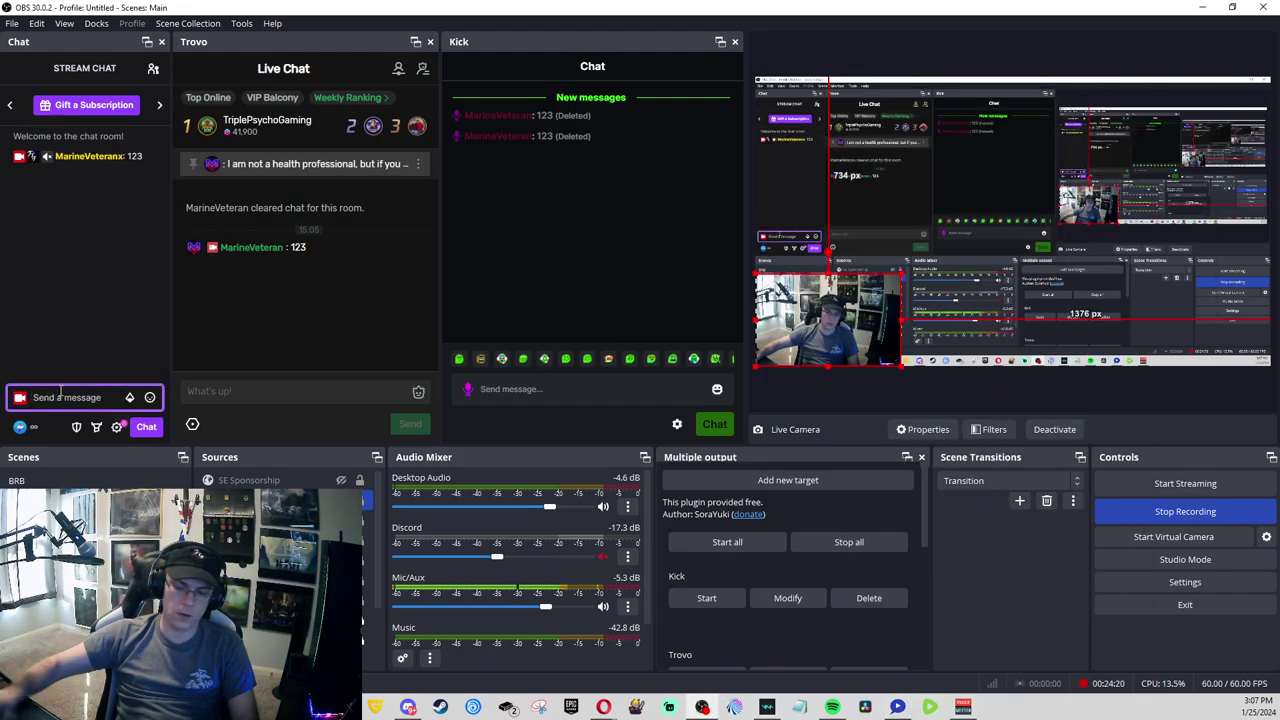
type("123")
key("Return")
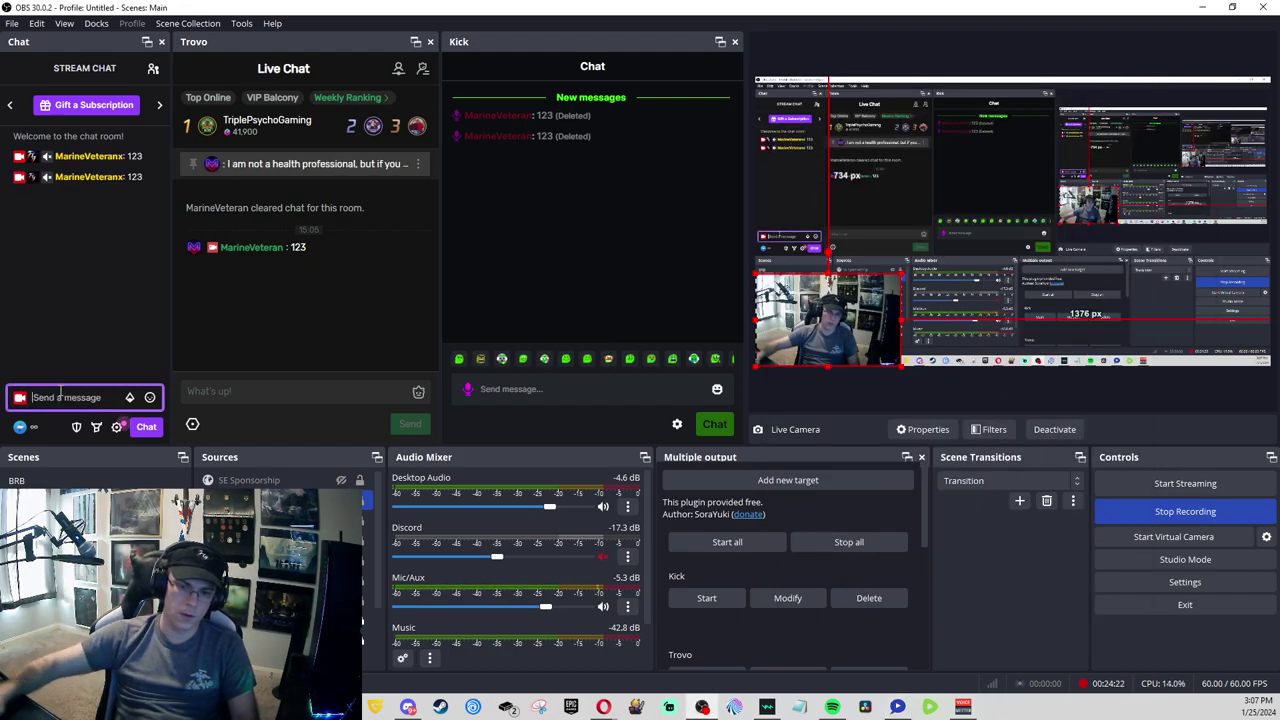
Step: View the second sender's participant details in AxelChat, then drag AxelChat off screen
left_click(897, 707)
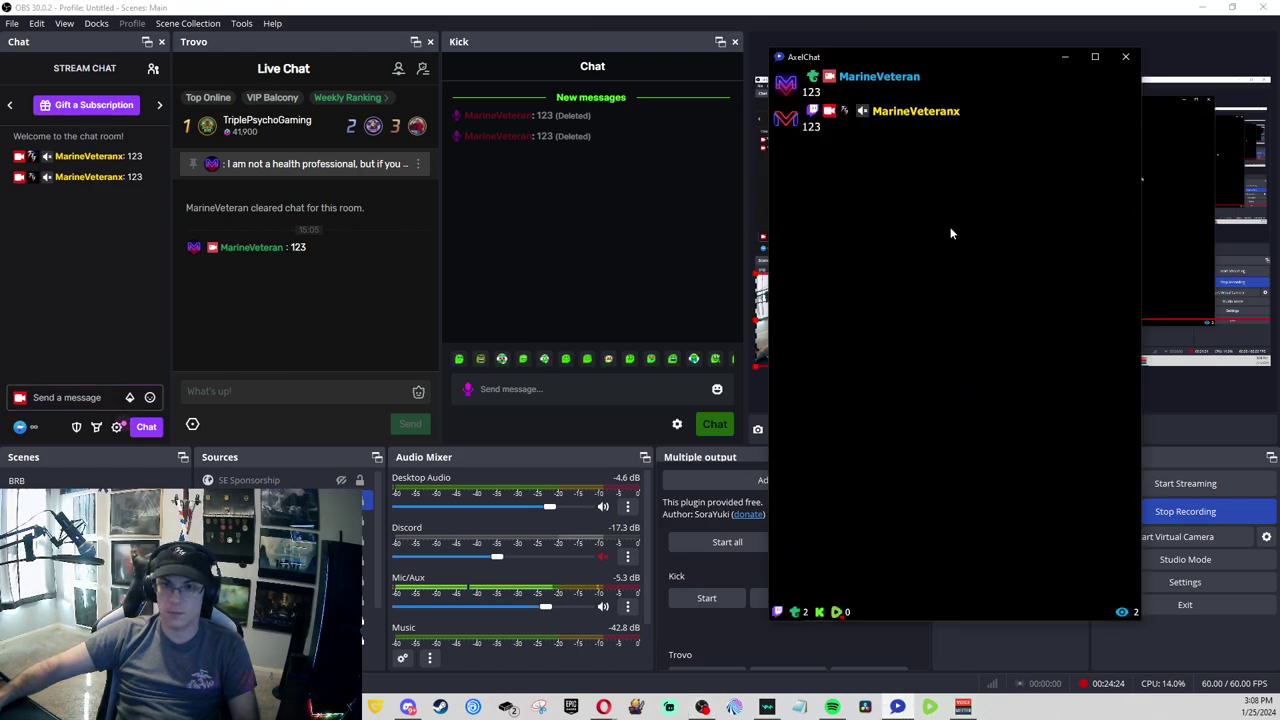
left_click(916, 110)
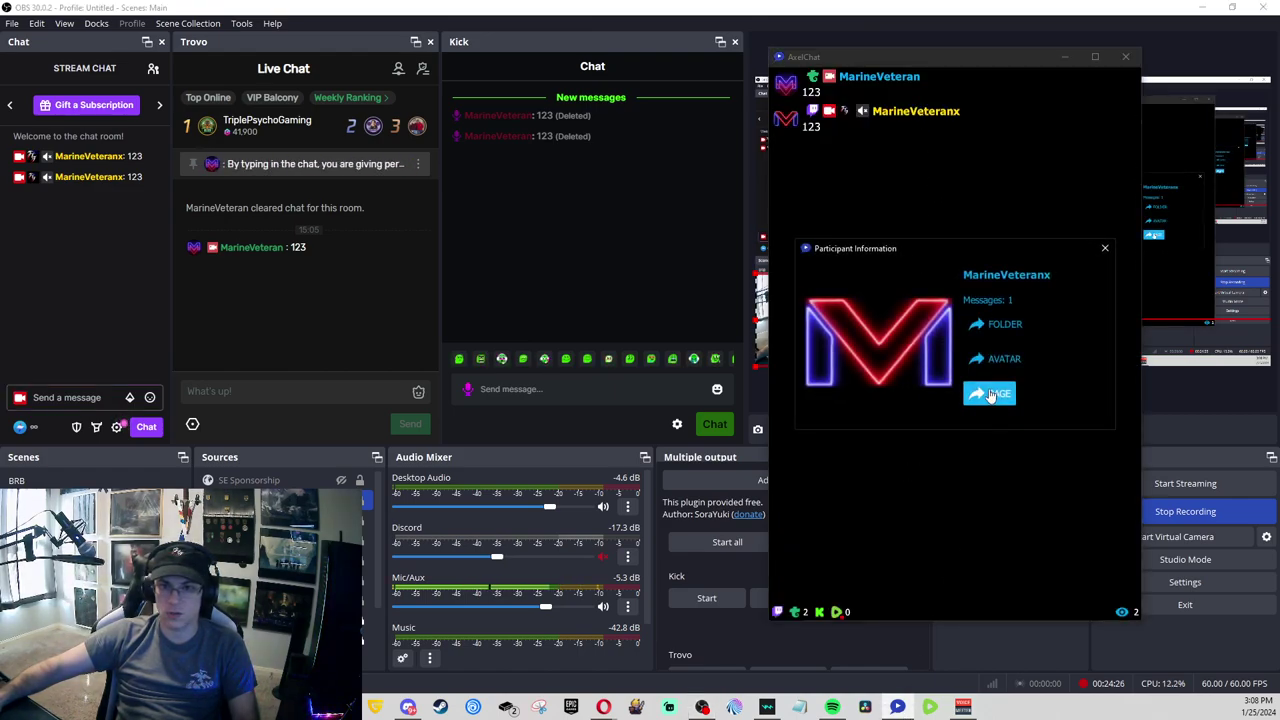
right_click(945, 529)
left_click(957, 500)
left_click(1104, 248)
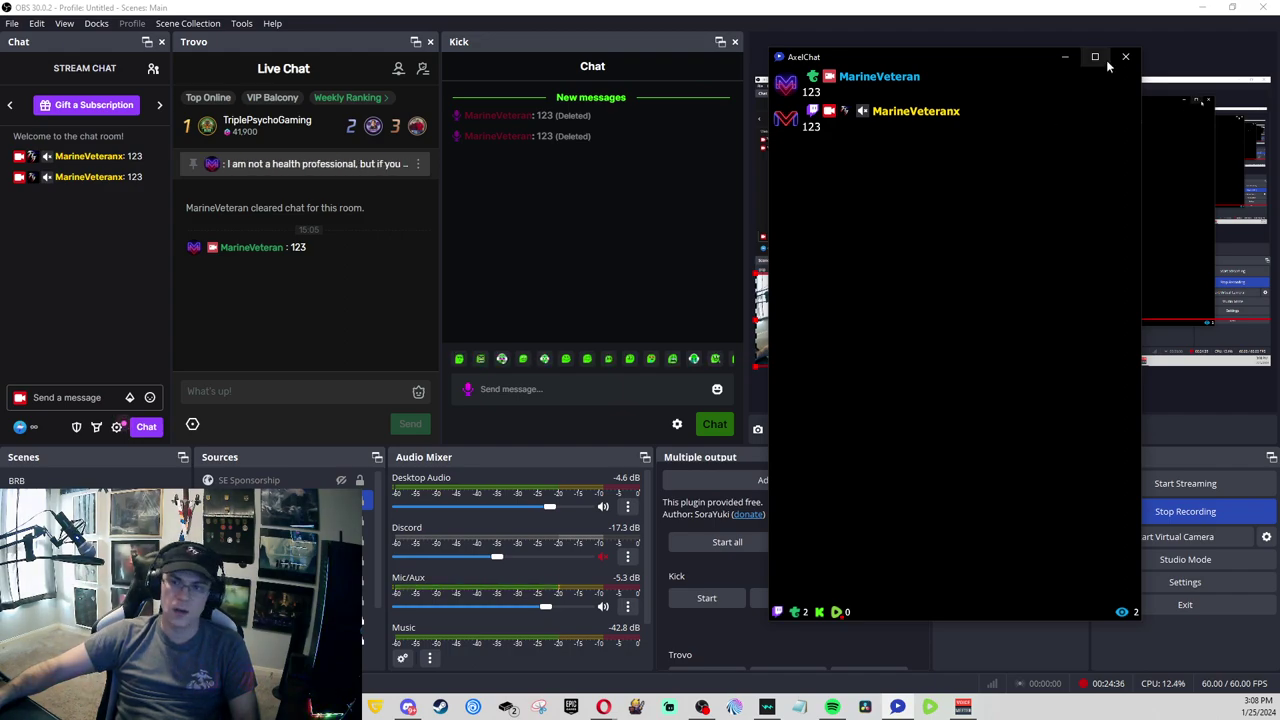
left_click_drag(1021, 66, 0, 250)
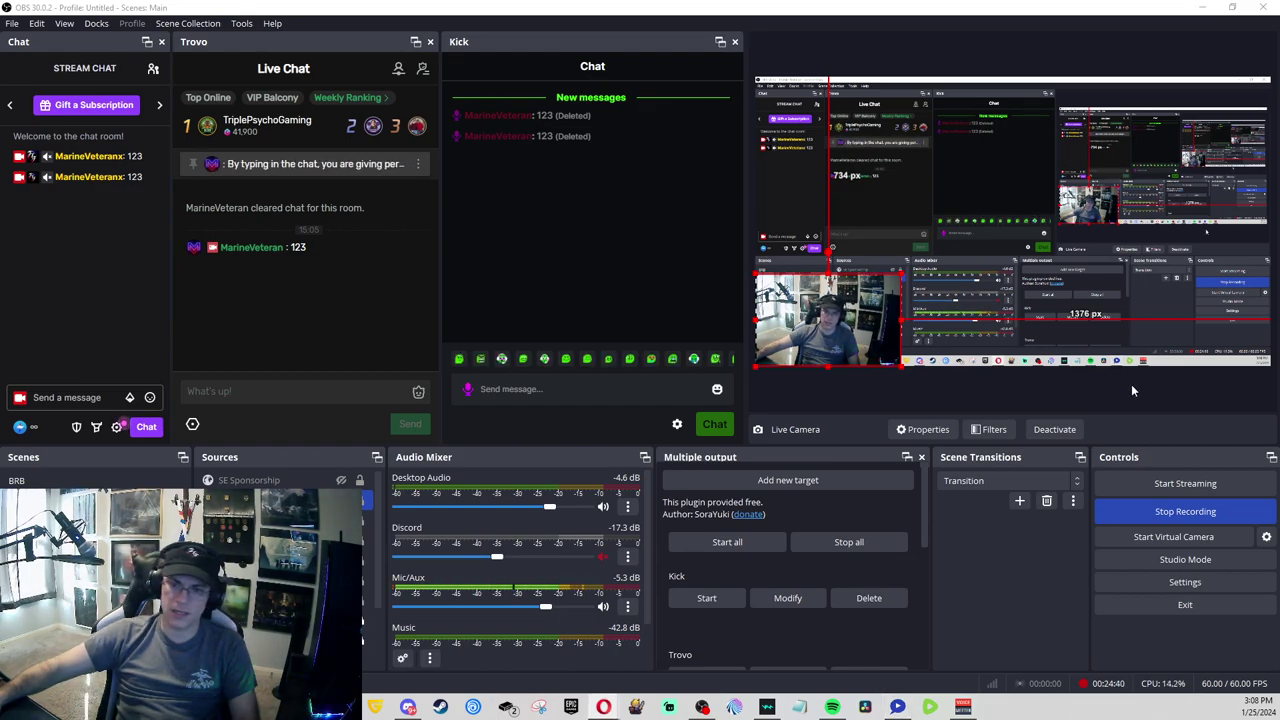
Step: Run /clear in the Twitch, Trovo and Kick chat docks
left_click(855, 362)
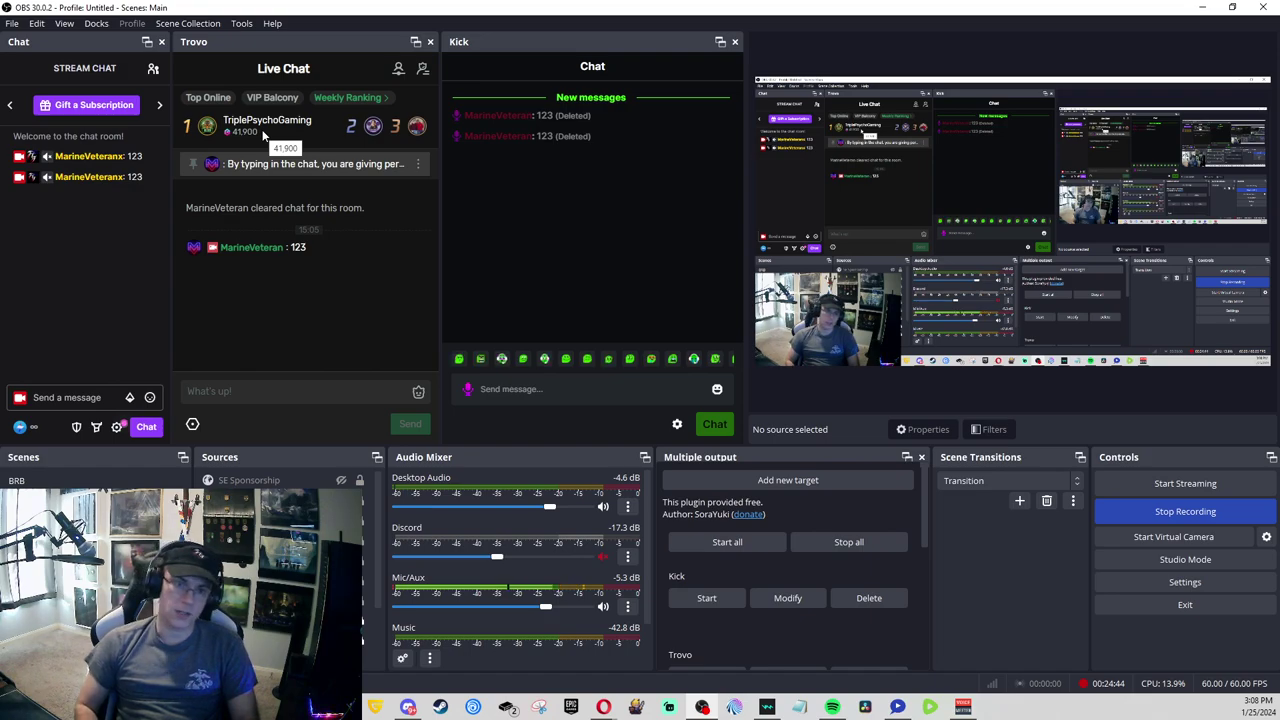
left_click(68, 400)
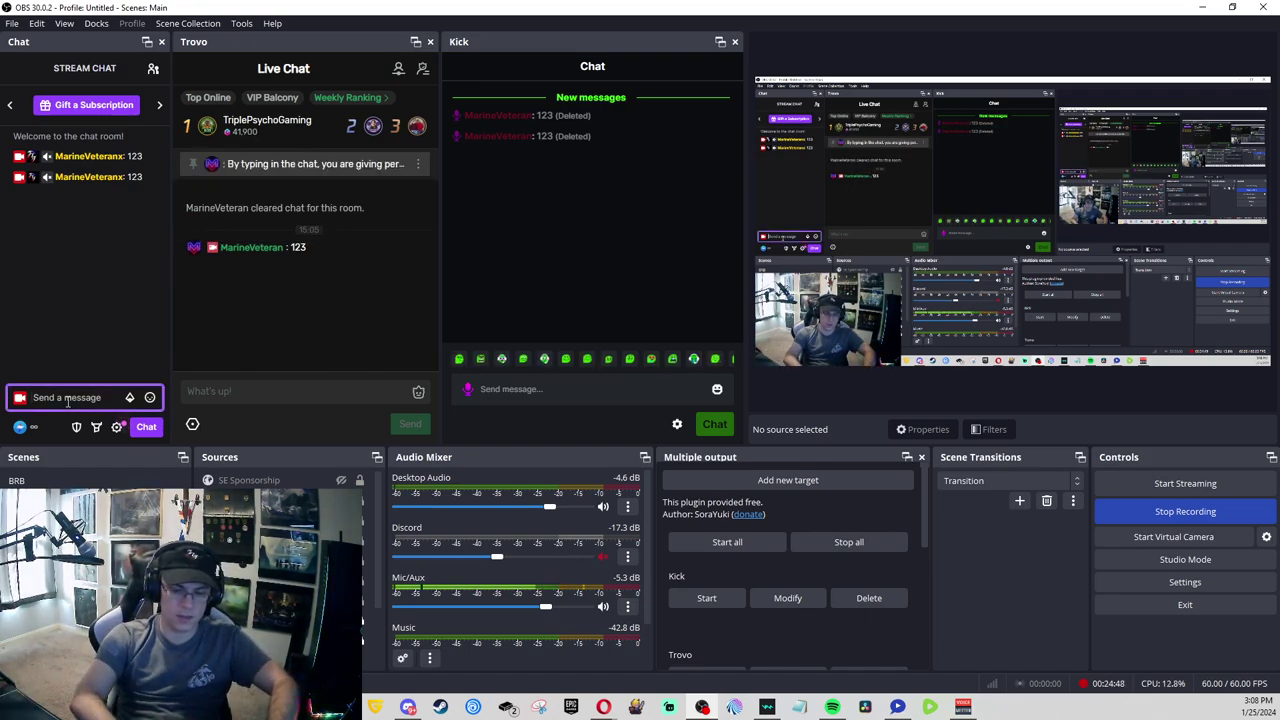
type("/clear")
key("Return")
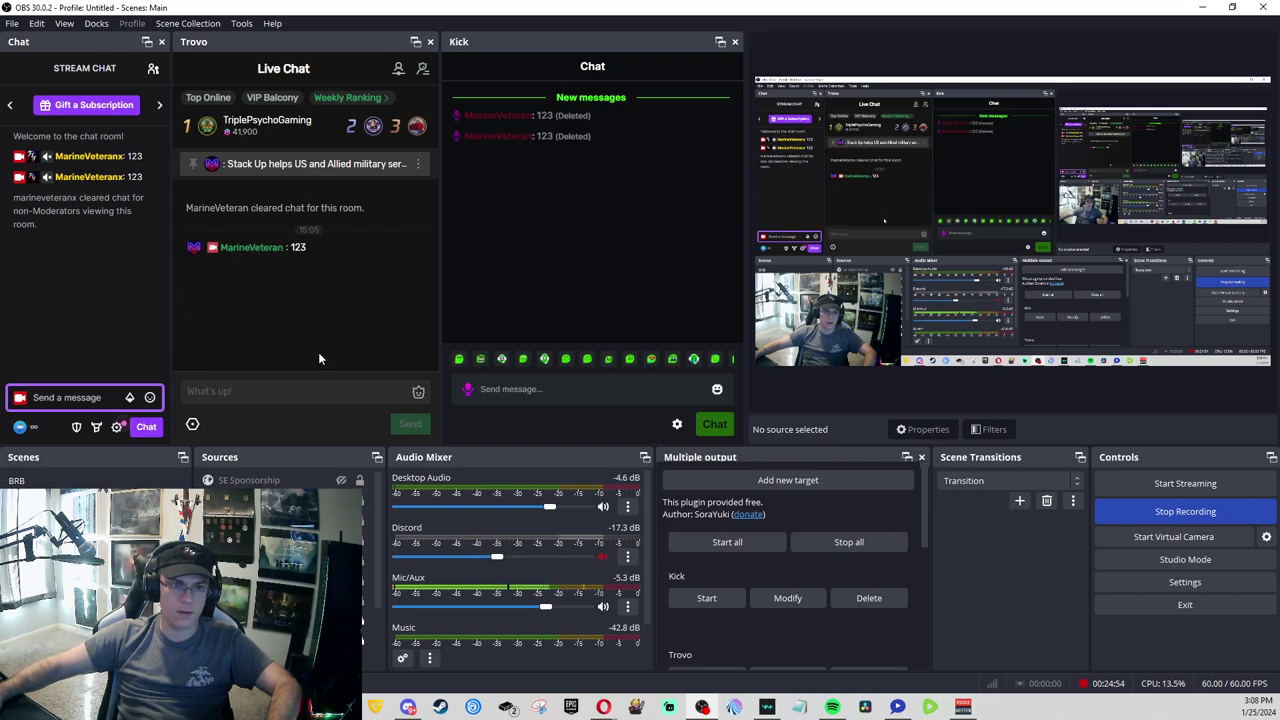
left_click(365, 395)
type("/")
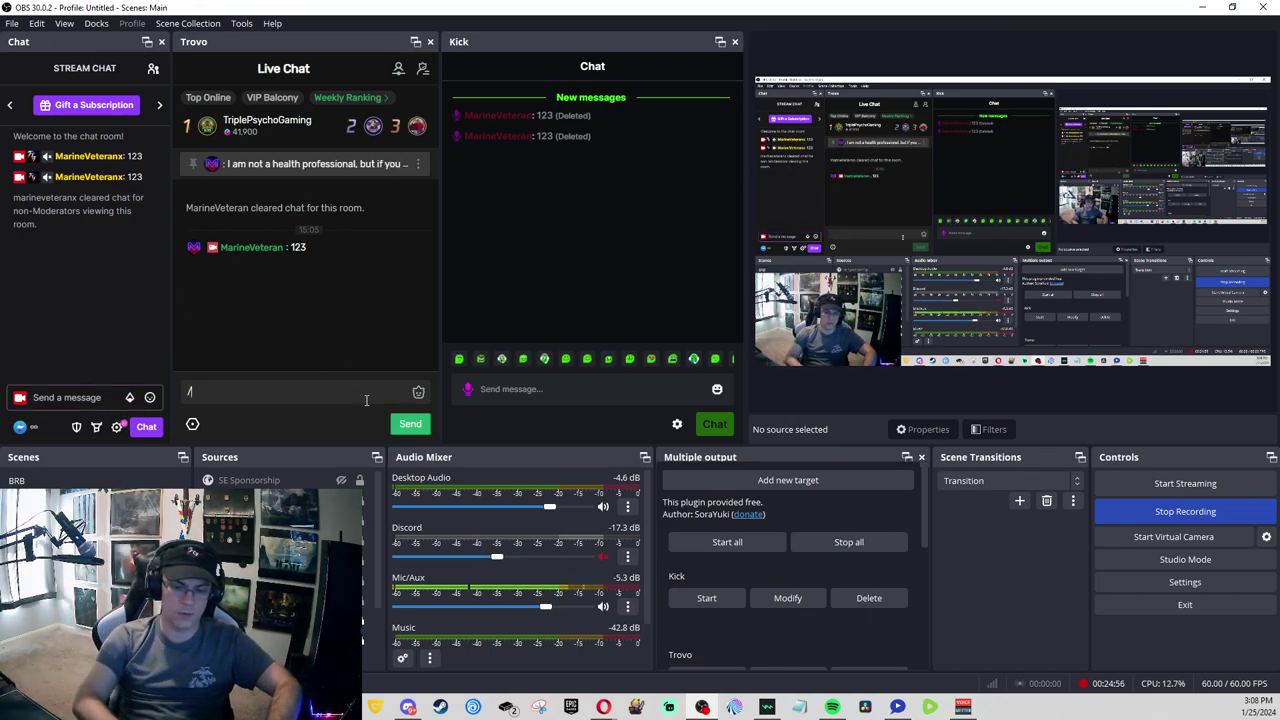
type("clear")
key("Return")
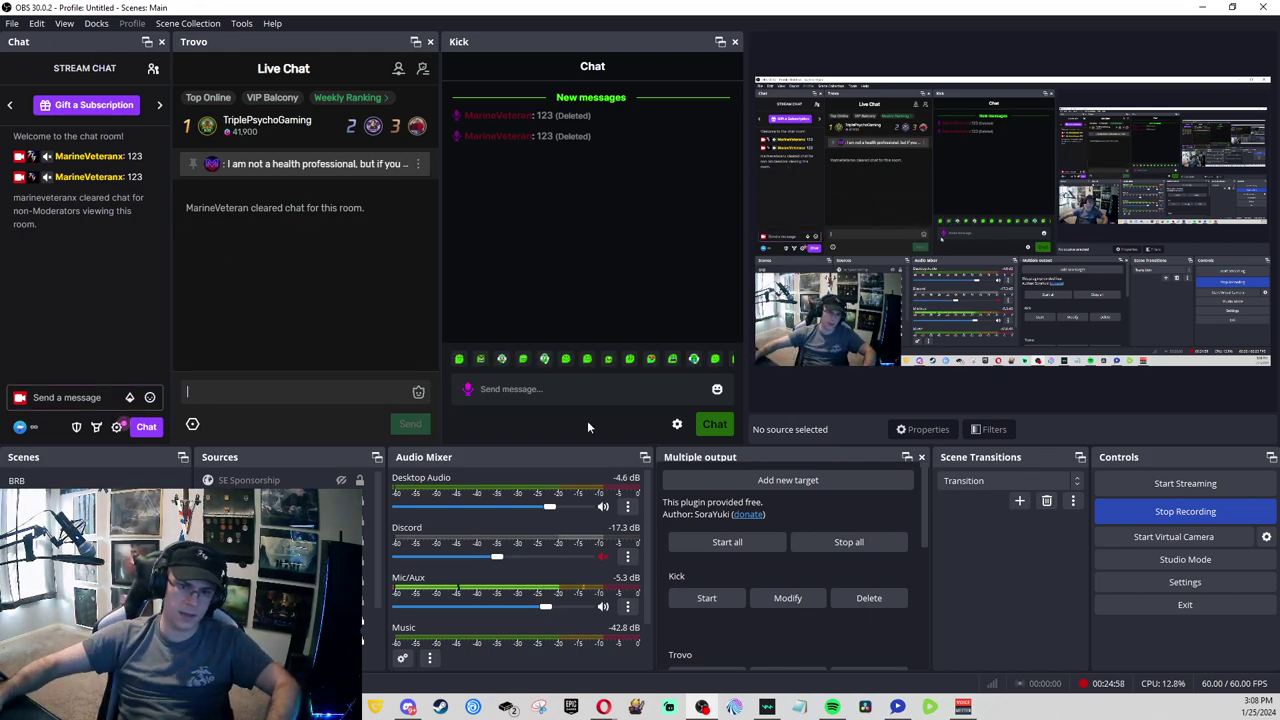
left_click(594, 392)
type("/")
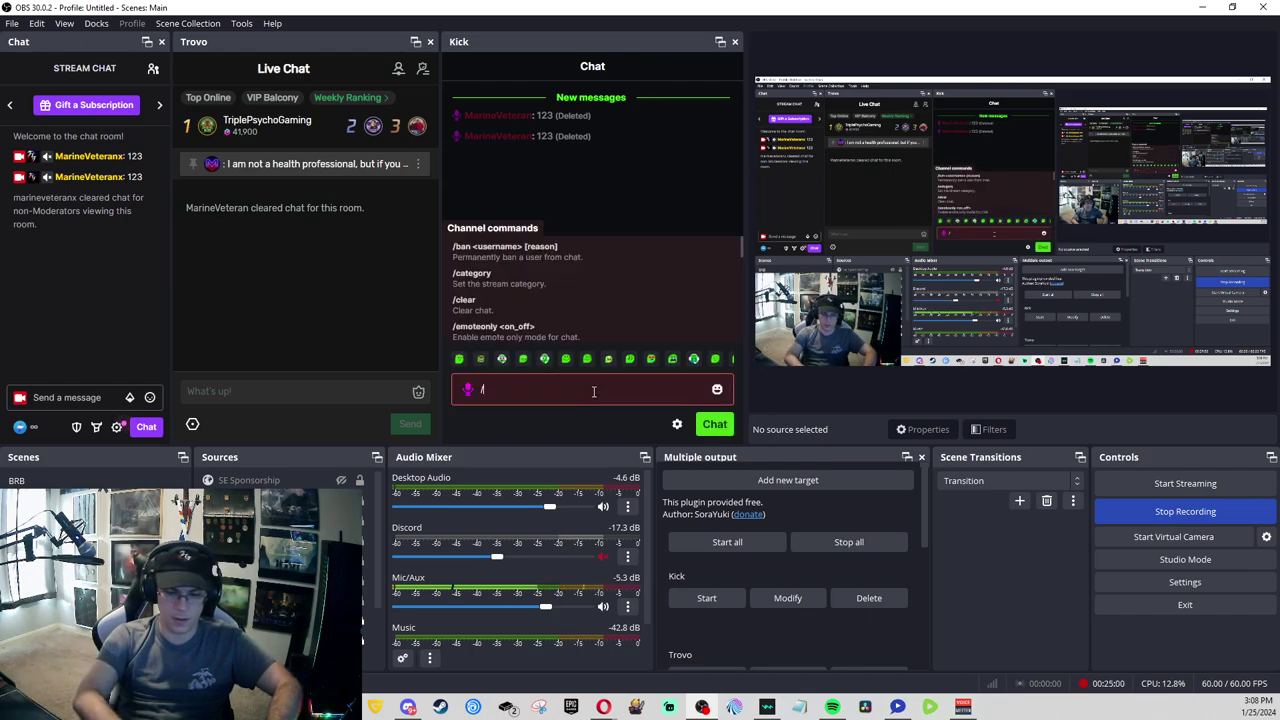
type("clear")
key("Return")
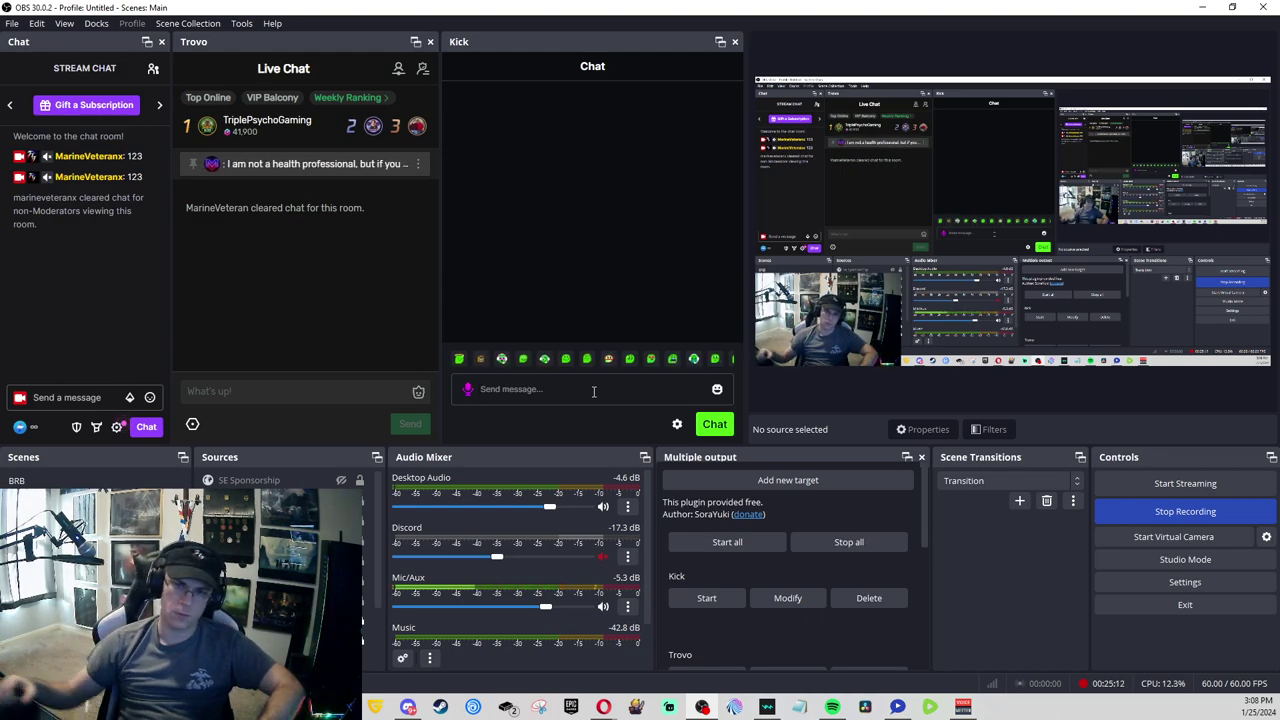
Step: Minimize OBS and close the Kick, Twitch StreamChat and Trovo Live Chat popups
left_click(1202, 7)
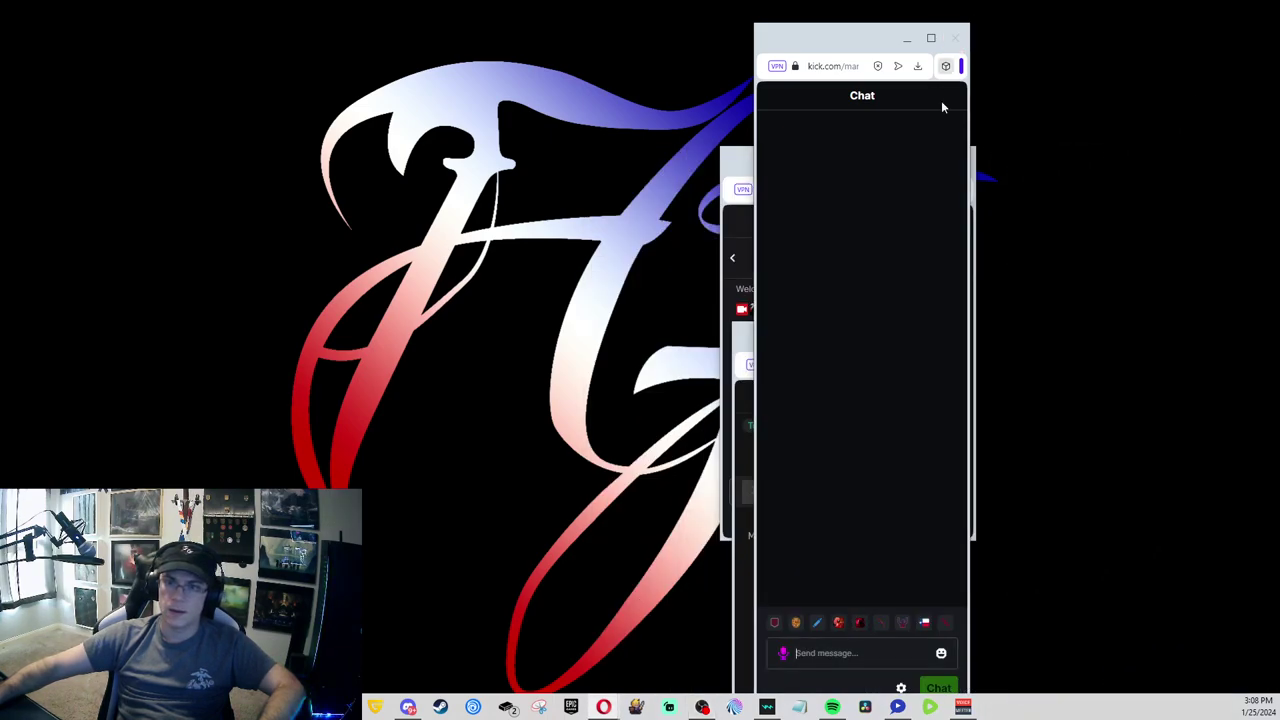
left_click(955, 38)
left_click(946, 160)
left_click(946, 336)
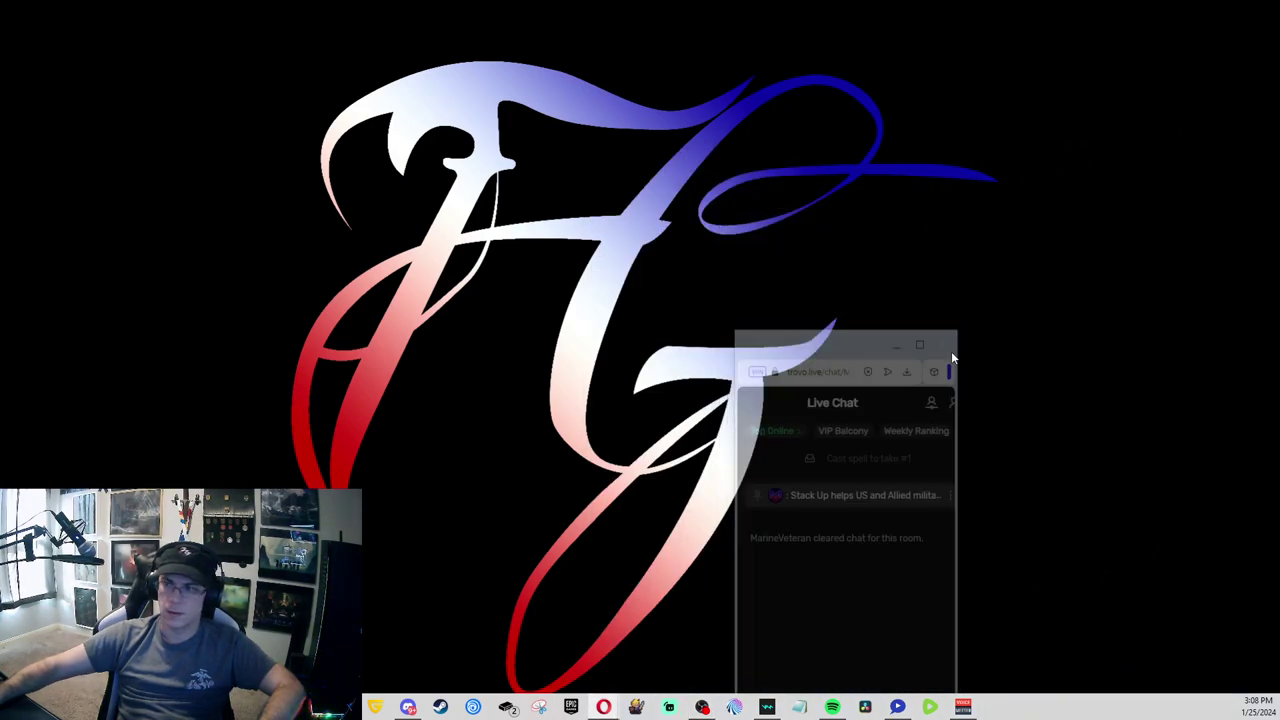